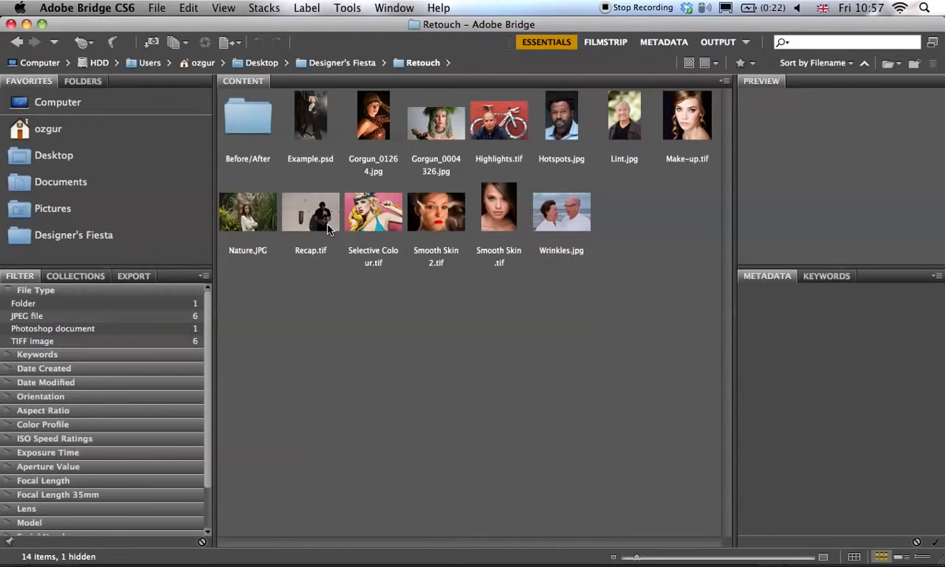
Open Recap.tif from the Retouch folder in Photoshop
{"action": "left_click", "coordinate": [315, 227]}
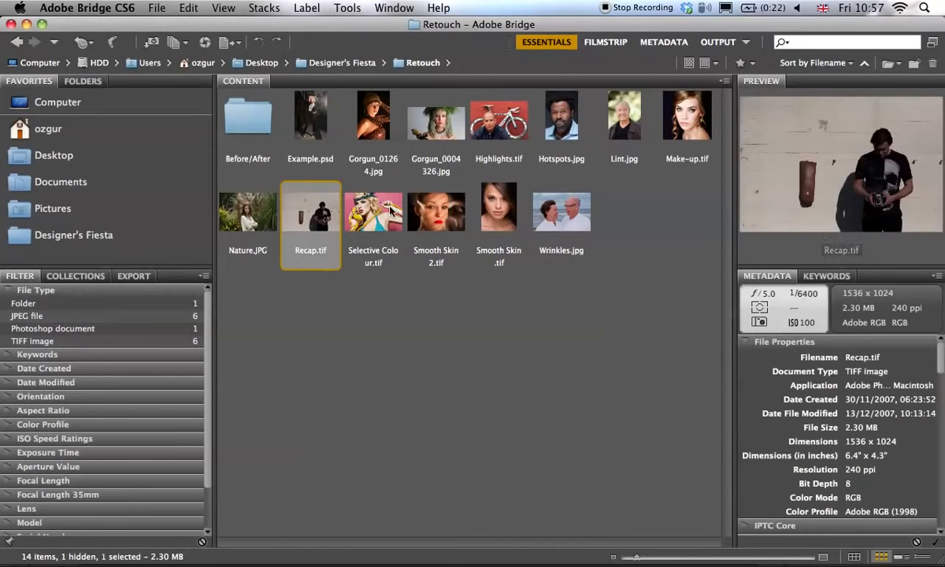
{"action": "double_click", "coordinate": [318, 224]}
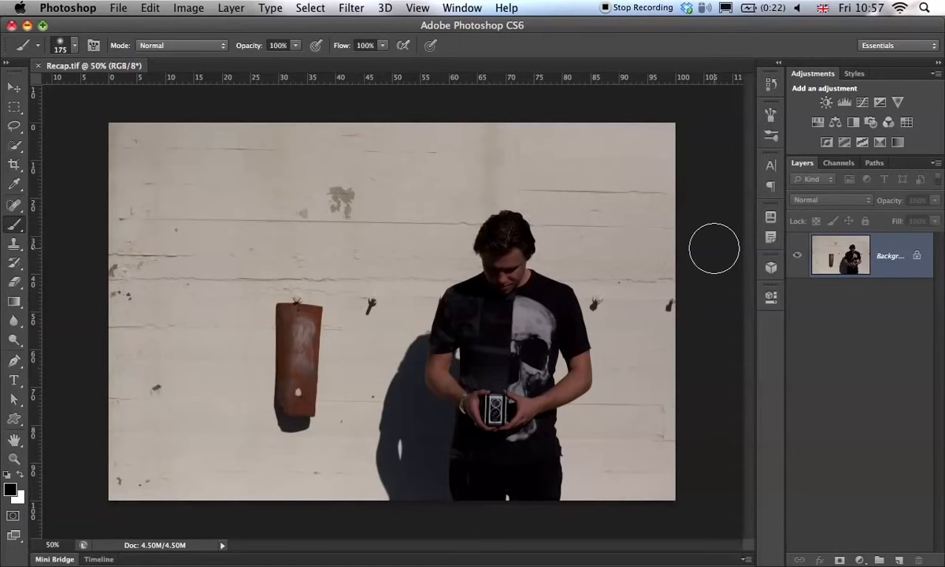
Use the Patch tool to replace the rusty hanging plate and its shadow with clean wall texture, and clear the selection
{"action": "left_click", "coordinate": [11, 204]}
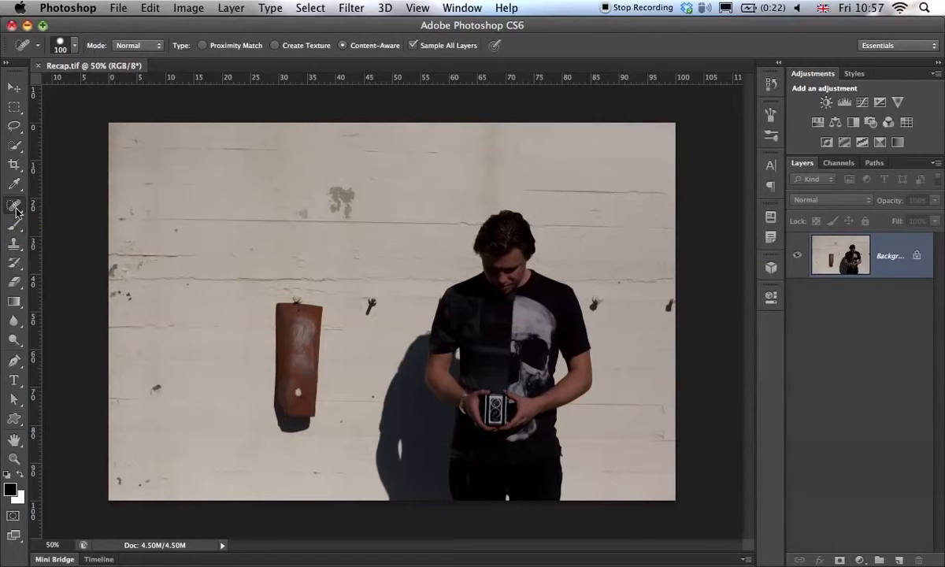
{"action": "left_click", "coordinate": [88, 229]}
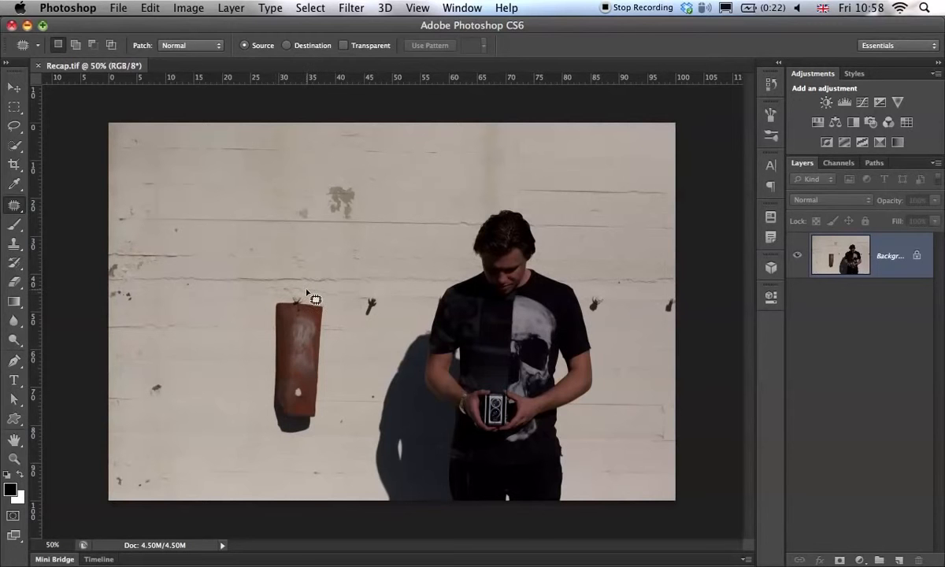
{"action": "mouse_move", "coordinate": [277, 299]}
{"action": "left_mouse_down"}
{"action": "mouse_move", "coordinate": [266, 409]}
{"action": "mouse_move", "coordinate": [282, 445]}
{"action": "mouse_move", "coordinate": [324, 421]}
{"action": "mouse_move", "coordinate": [329, 300]}
{"action": "mouse_move", "coordinate": [299, 288]}
{"action": "left_mouse_up"}
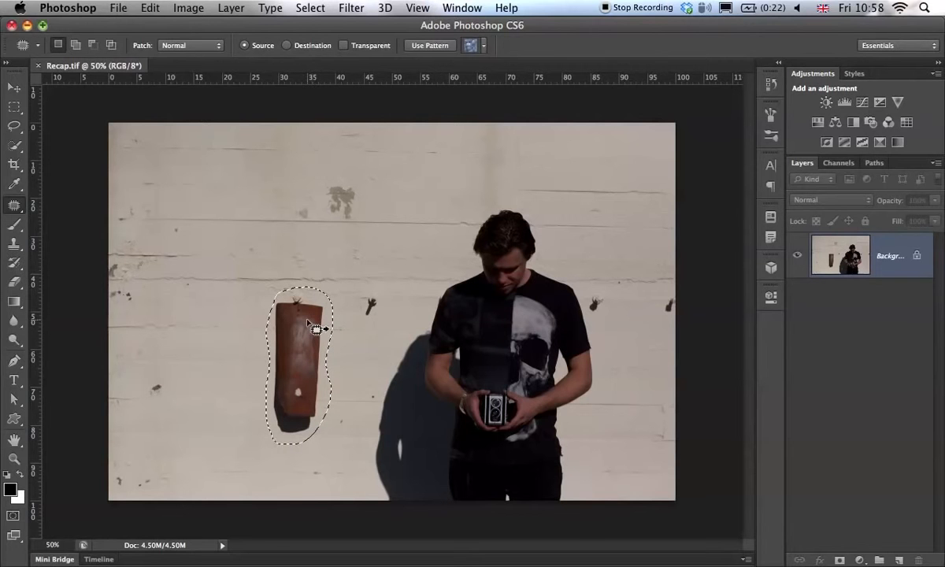
{"action": "left_click_drag", "start_coordinate": [308, 323], "coordinate": [217, 330]}
{"action": "left_click_drag", "start_coordinate": [260, 382], "coordinate": [261, 383]}
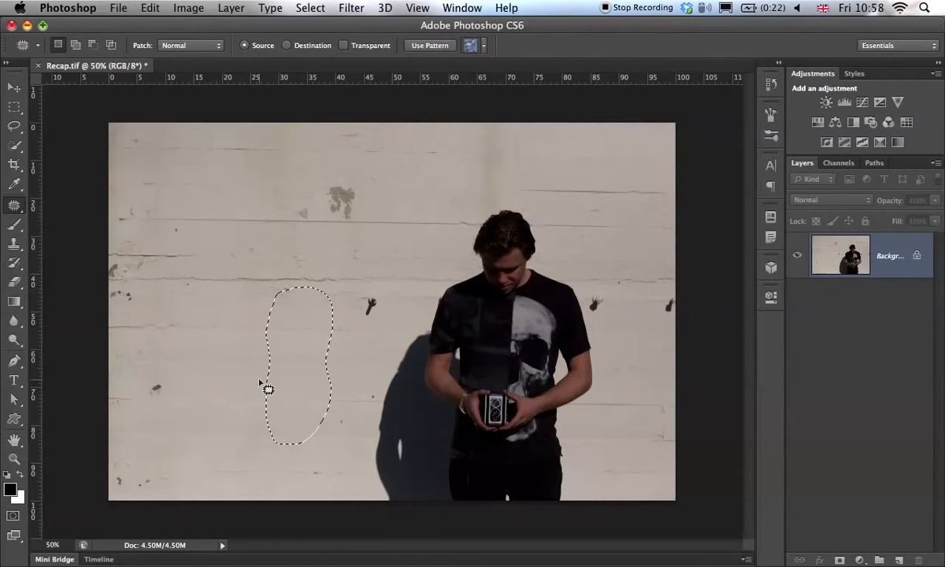
{"action": "key", "text": "super+d"}
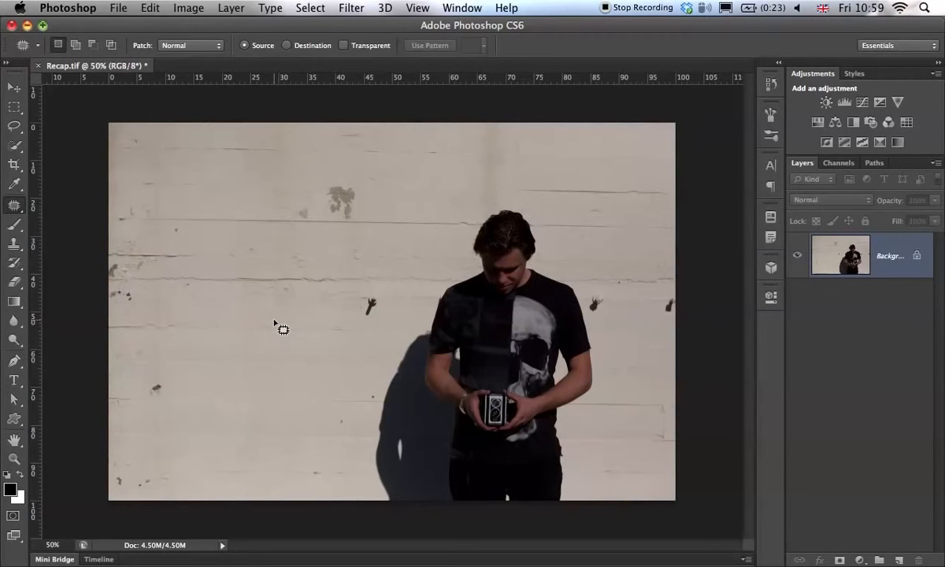
Compare the patched wall area before and after by undoing and redoing the patch, and clear the selection again
{"action": "key", "text": "super+space"}
{"action": "left_click_drag", "start_coordinate": [270, 340], "coordinate": [319, 336]}
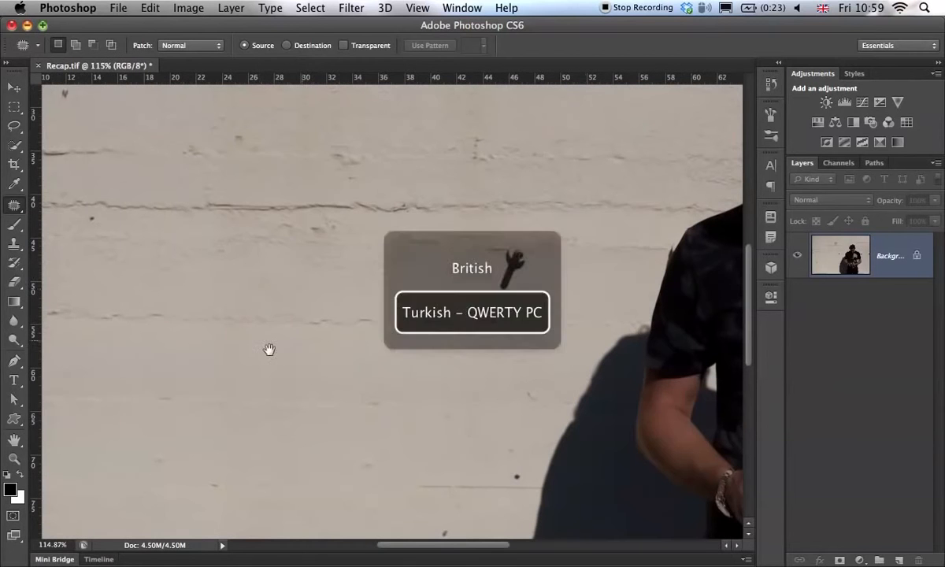
{"action": "key", "text": "super+alt+z"}
{"action": "key", "text": "super+alt+z"}
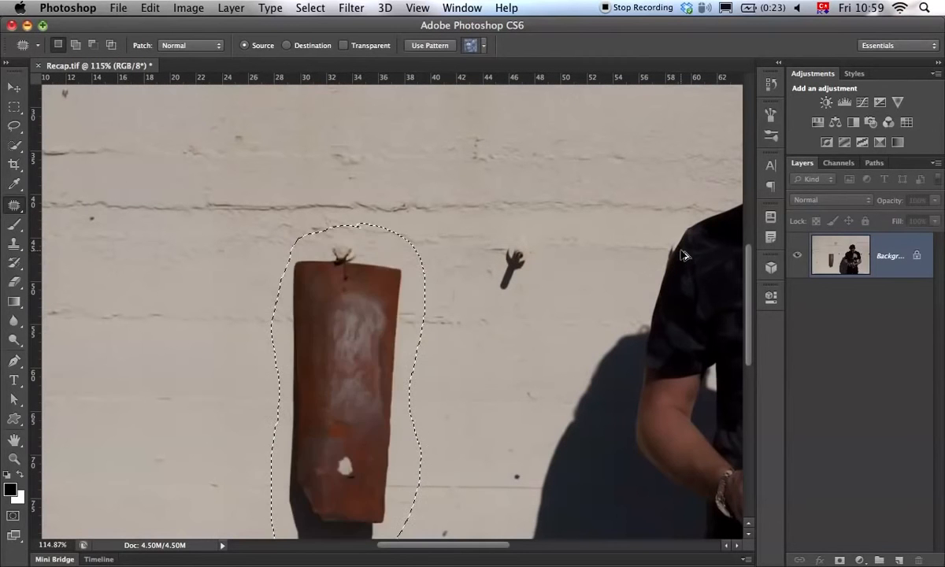
{"action": "key", "text": "super+z"}
{"action": "key", "text": "super+z"}
{"action": "key", "text": "super+z"}
{"action": "key", "text": "super+z"}
{"action": "key", "text": "super+z"}
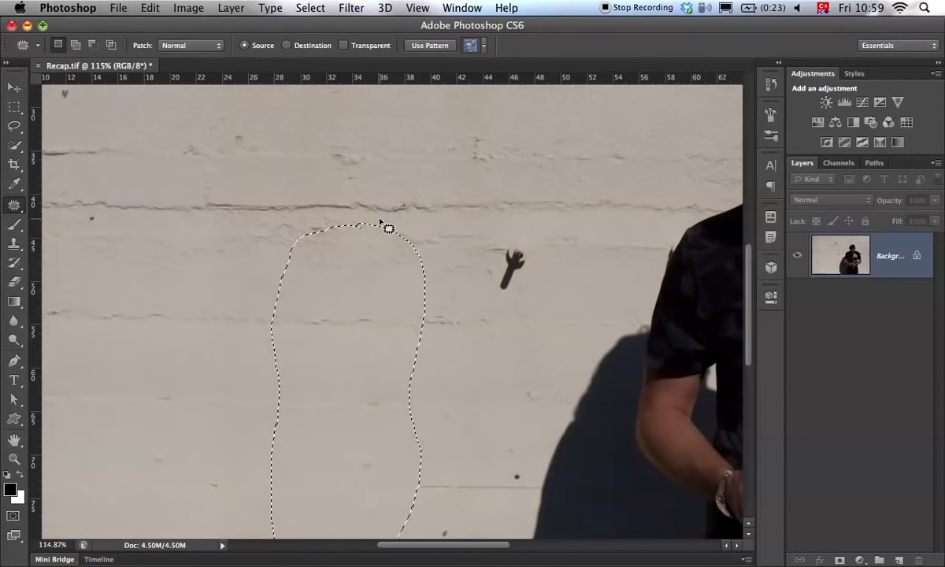
{"action": "key", "text": "super+d"}
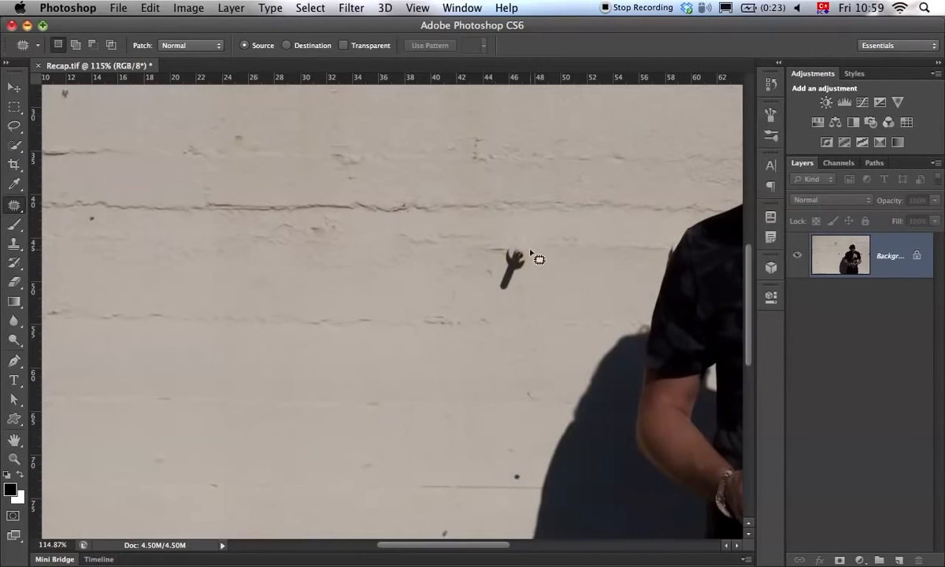
Examine the wall and the man at several magnifications, from the whole photo to close-up detail
{"action": "left_click_drag", "start_coordinate": [564, 112], "coordinate": [527, 146]}
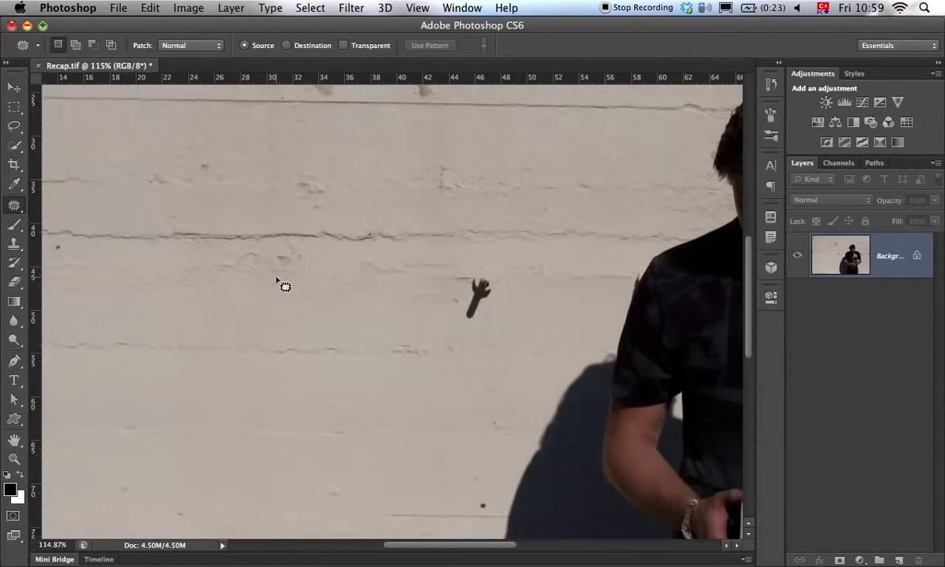
{"action": "key", "text": "ctrl+space"}
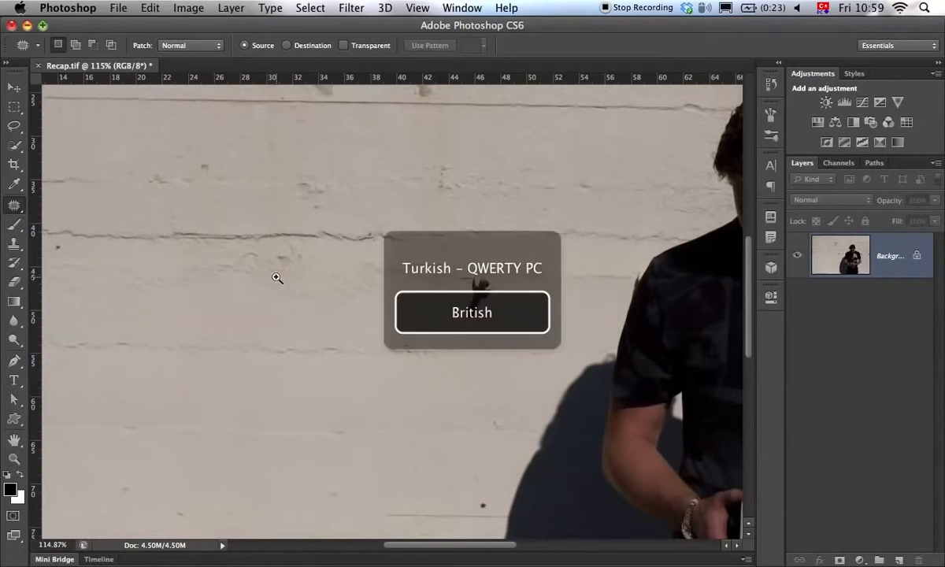
{"action": "key", "text": "ctrl+space"}
{"action": "key", "text": "ctrl+space"}
{"action": "key", "text": "ctrl+space"}
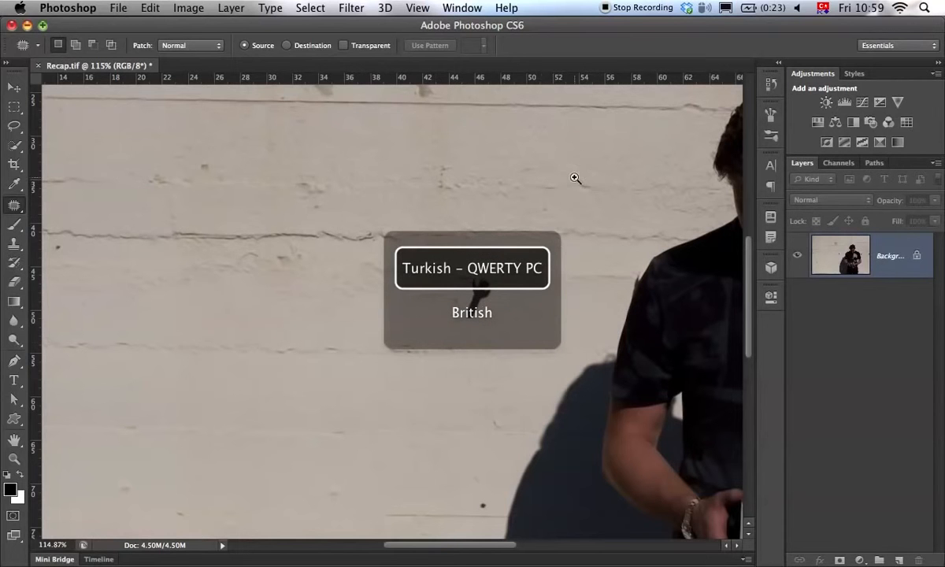
{"action": "left_click_drag", "start_coordinate": [565, 188], "coordinate": [454, 186]}
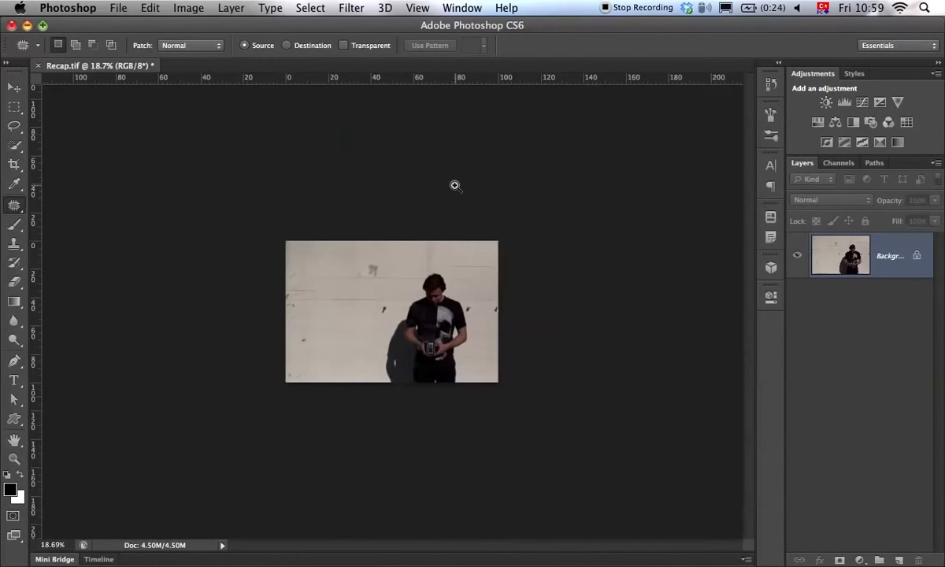
{"action": "key", "text": "super+minus"}
{"action": "key", "text": "super+minus"}
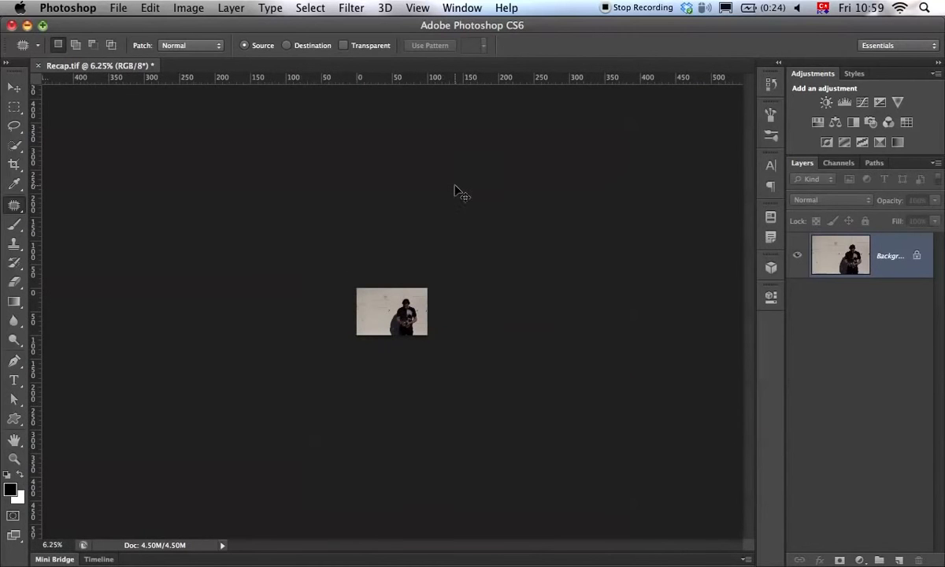
{"action": "key", "text": "super+space"}
{"action": "key", "text": "super+plus"}
{"action": "key", "text": "super+plus"}
{"action": "key", "text": "super+plus"}
{"action": "key", "text": "super+plus"}
{"action": "key", "text": "super+plus"}
{"action": "key", "text": "super+plus"}
{"action": "key", "text": "super+plus"}
{"action": "key", "text": "super+plus"}
{"action": "key", "text": "super+plus"}
{"action": "key", "text": "super+plus"}
{"action": "key", "text": "super+plus"}
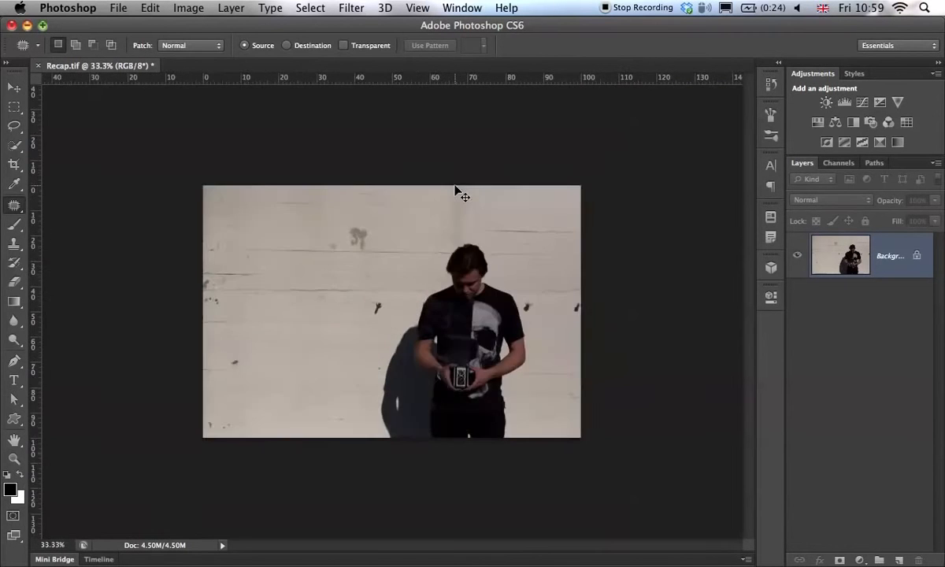
{"action": "scroll", "coordinate": [461, 194], "scroll_direction": "right", "scroll_amount": 15}
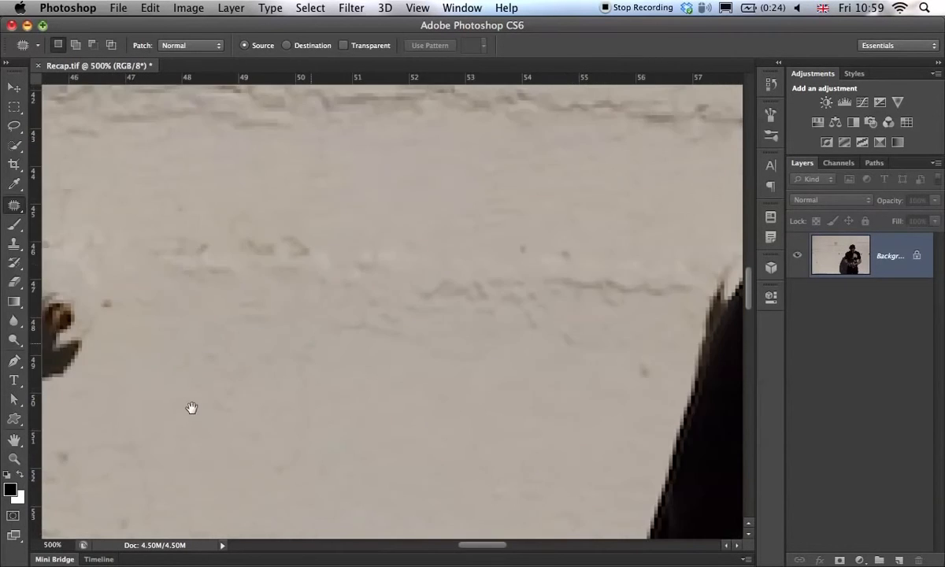
{"action": "left_click_drag", "start_coordinate": [475, 272], "coordinate": [361, 293]}
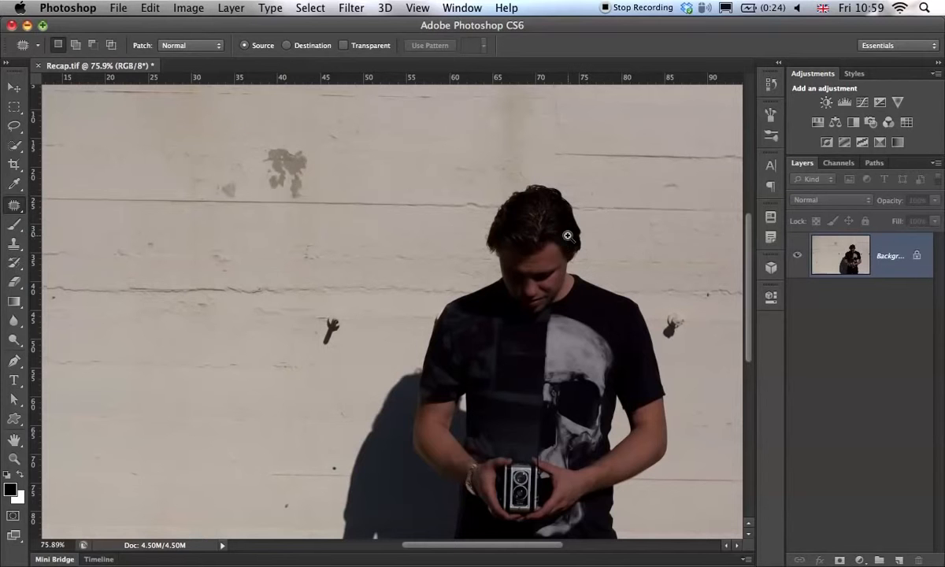
{"action": "left_click_drag", "start_coordinate": [569, 205], "coordinate": [235, 389]}
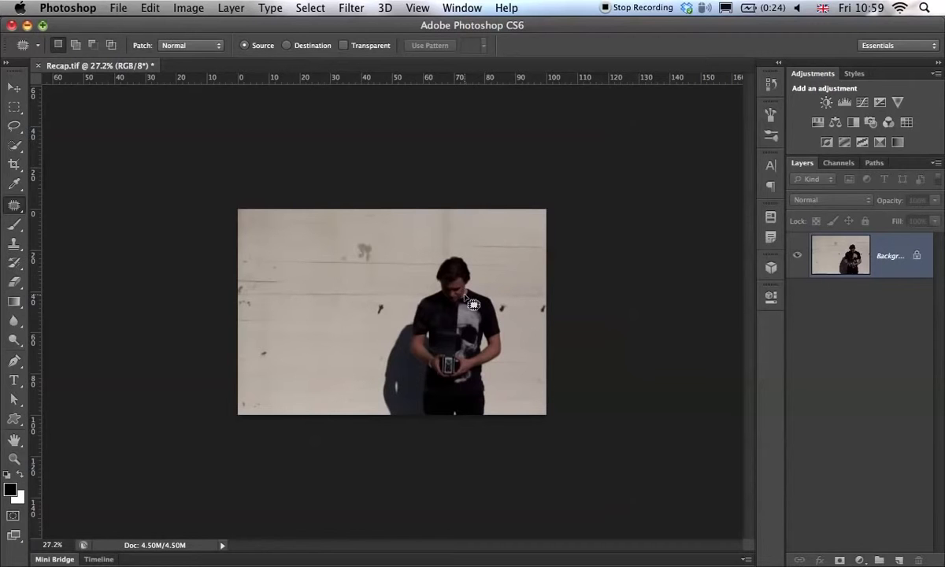
{"action": "left_click_drag", "start_coordinate": [359, 311], "coordinate": [546, 236]}
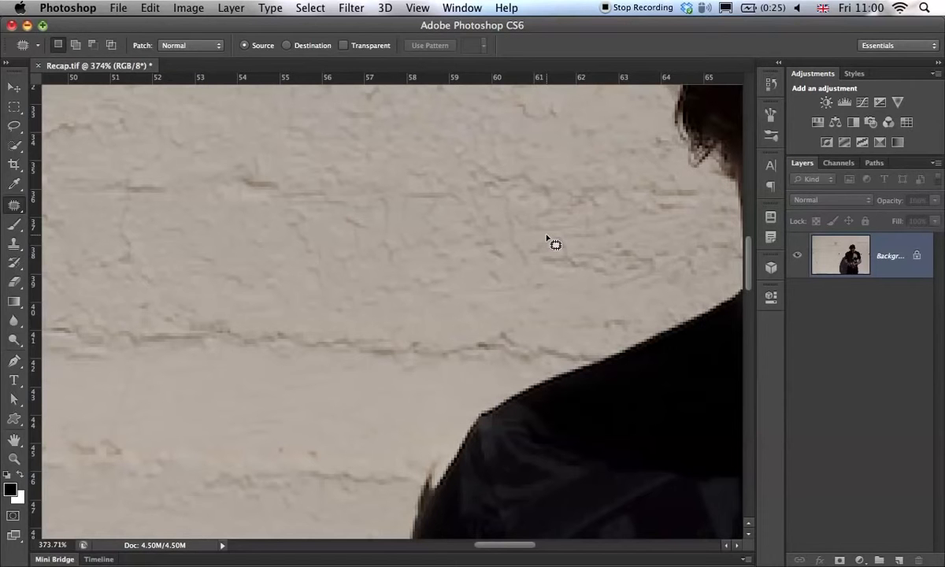
Inspect the camera in the man's hands and the dark wall mark with the Hand tool, and fit the whole image on screen
{"action": "key", "text": "h"}
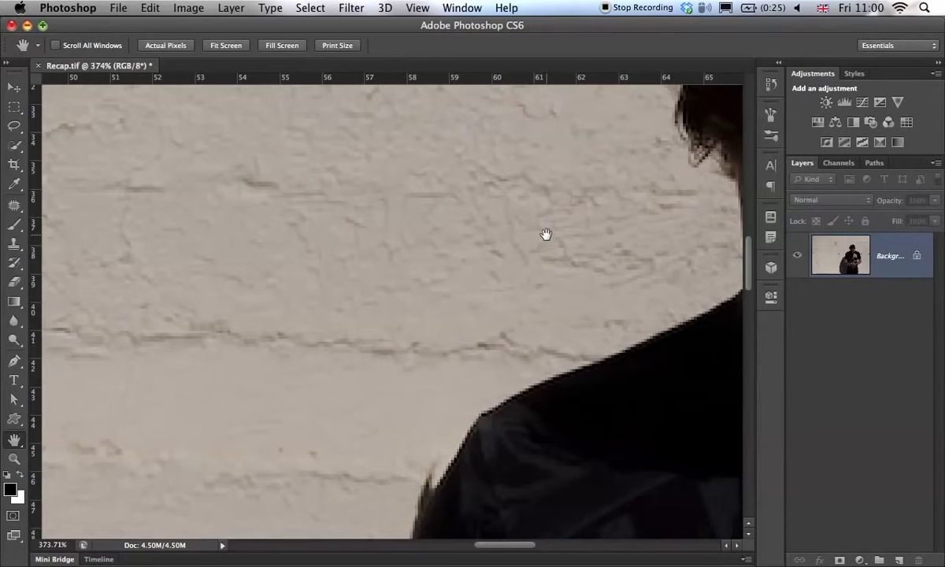
{"action": "key", "text": "h"}
{"action": "left_click_drag", "start_coordinate": [530, 236], "coordinate": [404, 183]}
{"action": "left_click_drag", "start_coordinate": [404, 183], "coordinate": [543, 410]}
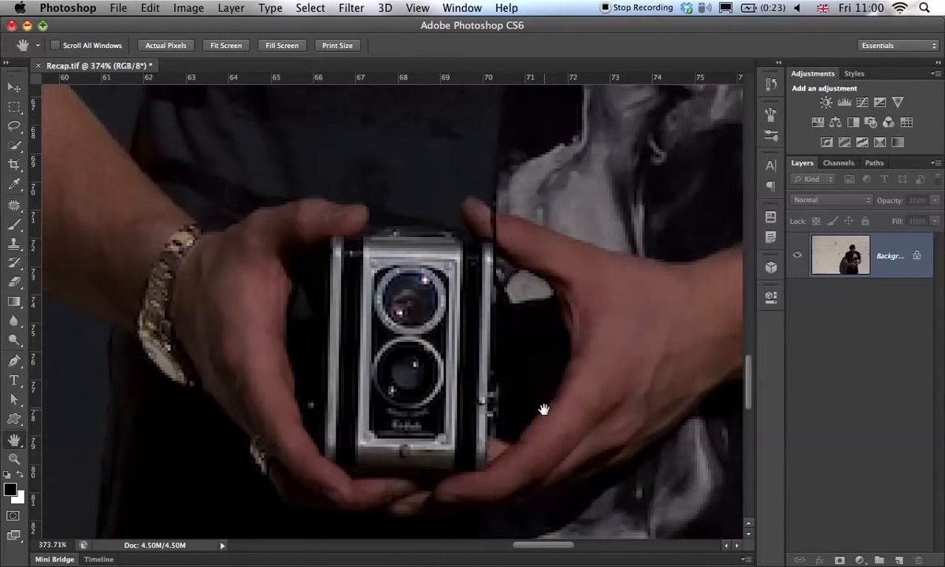
{"action": "key", "text": "j"}
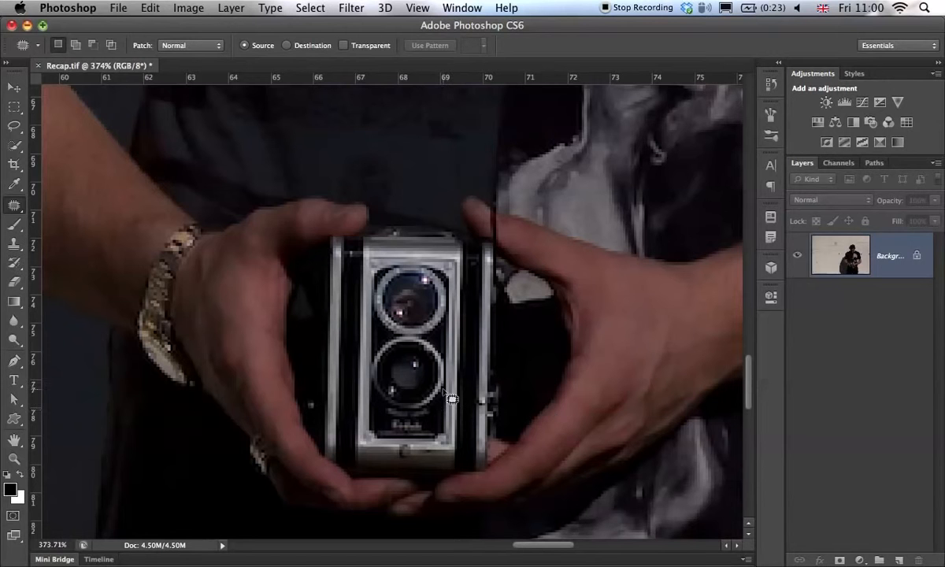
{"action": "key", "text": "h"}
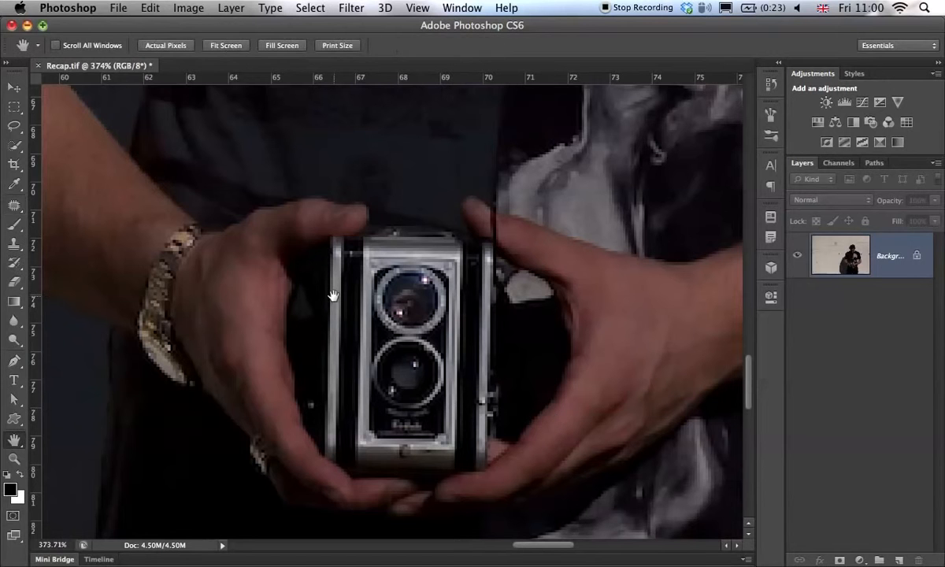
{"action": "left_click_drag", "start_coordinate": [348, 295], "coordinate": [101, 412]}
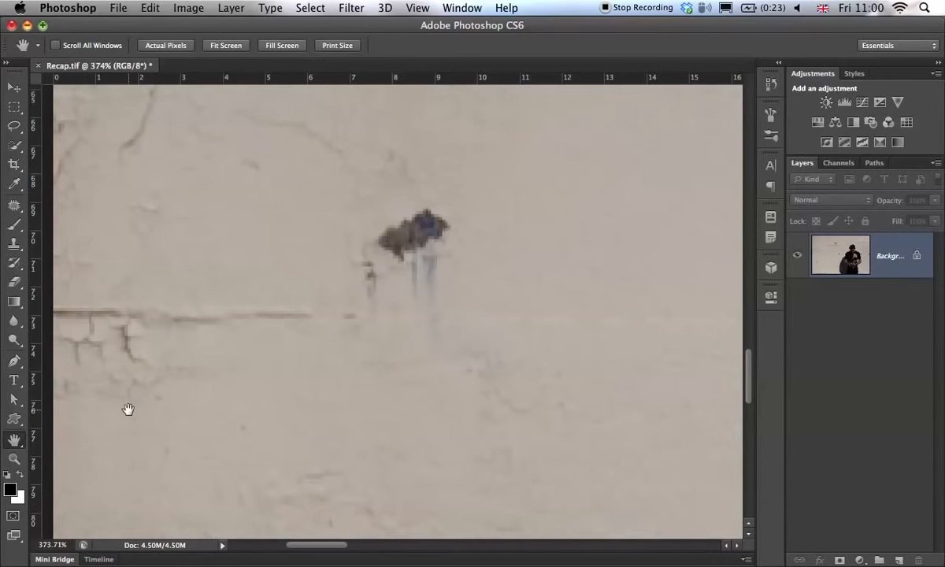
{"action": "key", "text": "super+0"}
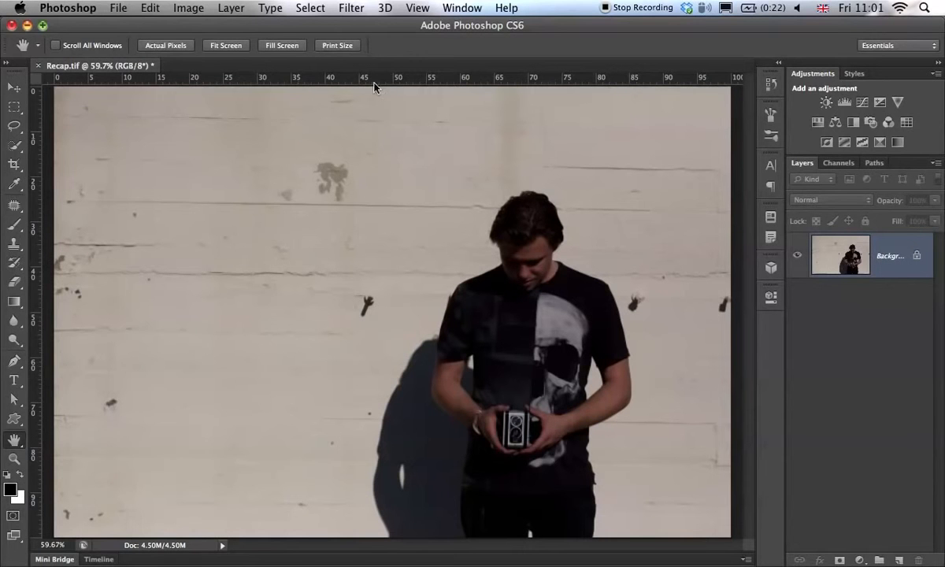
Remove the dark hook and its shadow from the wall beside the man with the Spot Healing Brush at size 23
{"action": "key", "text": "j"}
{"action": "left_click", "coordinate": [14, 204]}
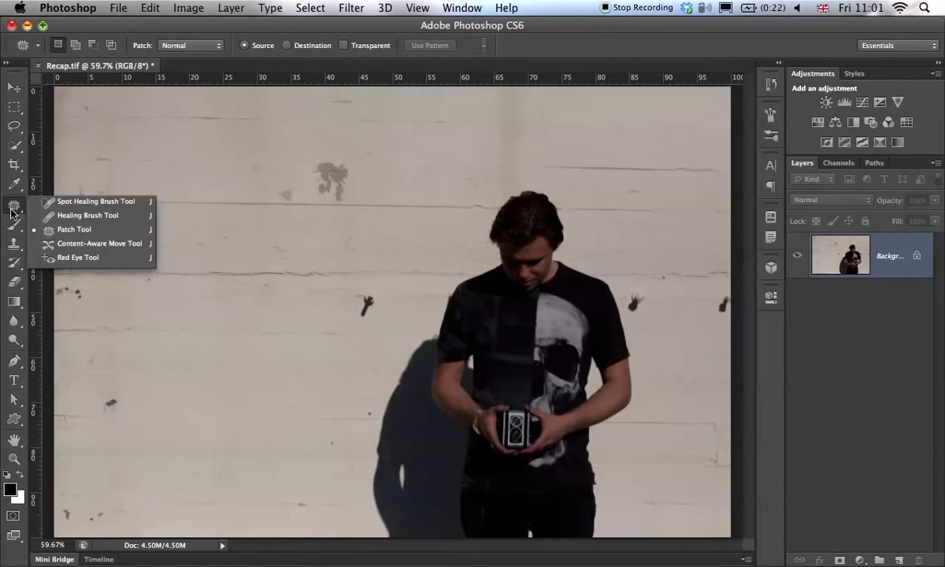
{"action": "left_click", "coordinate": [68, 206]}
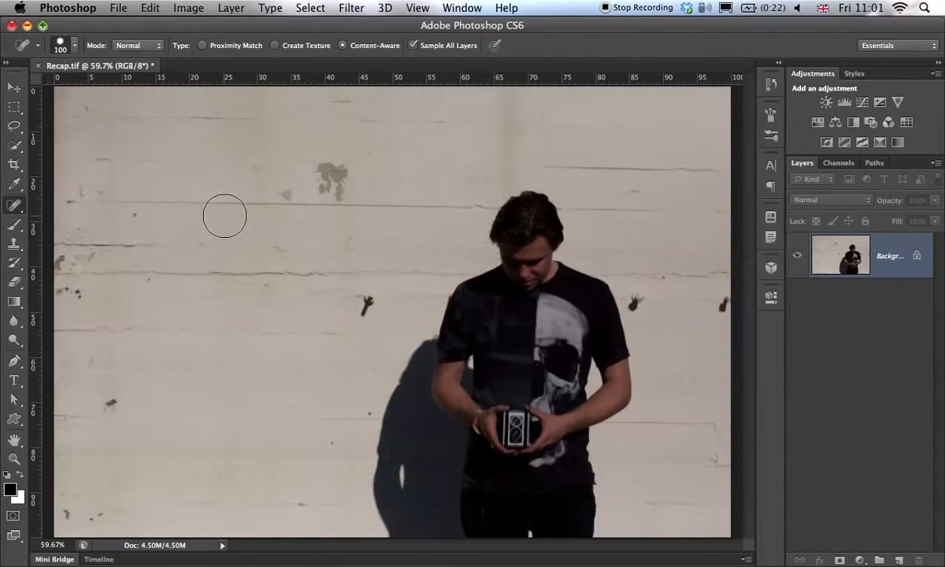
{"action": "left_click", "coordinate": [9, 205]}
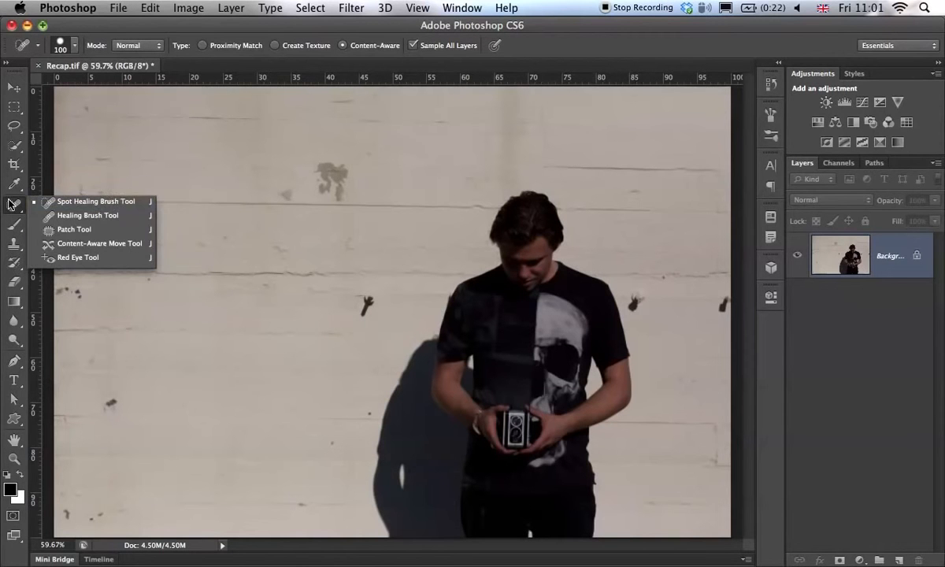
{"action": "left_click", "coordinate": [113, 202]}
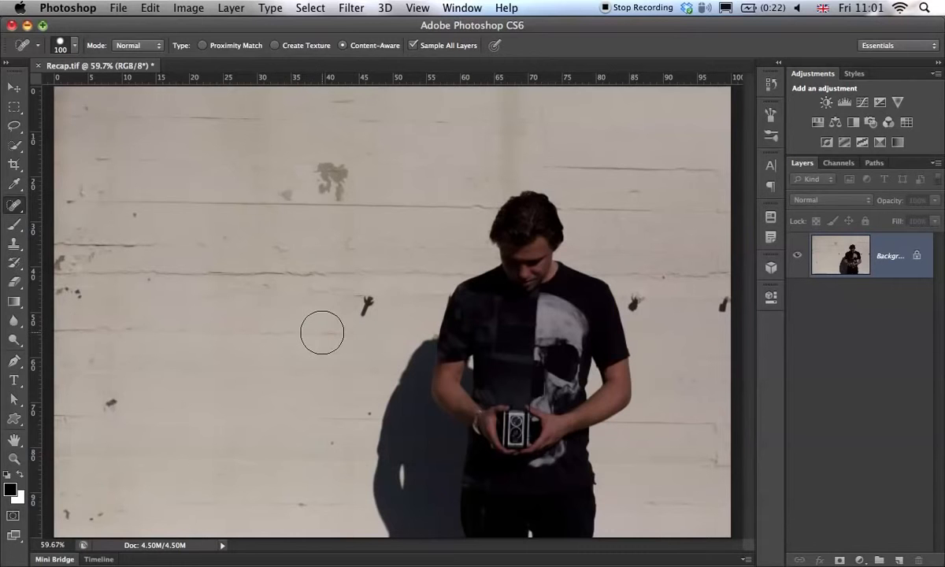
{"action": "left_click_drag", "start_coordinate": [373, 292], "coordinate": [447, 282]}
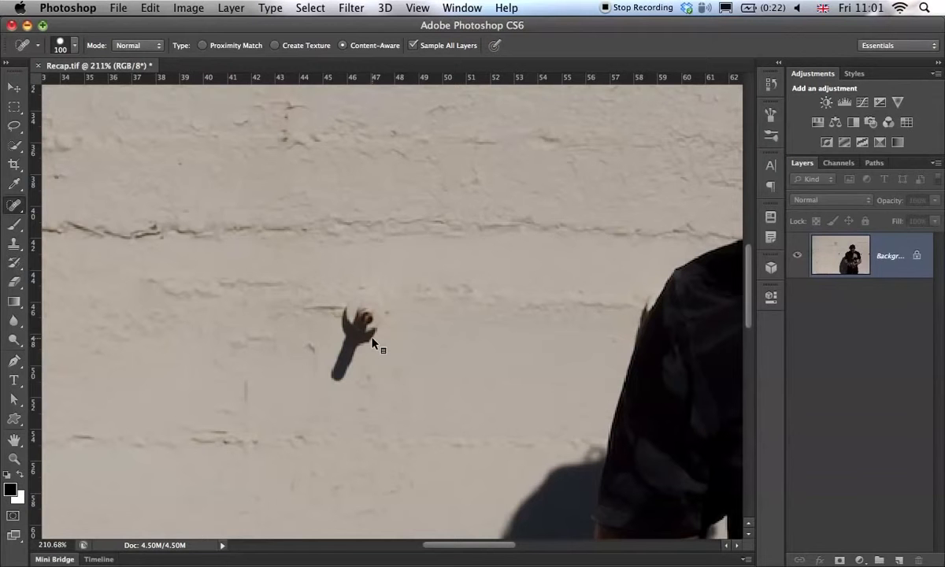
{"action": "mouse_move", "coordinate": [417, 310]}
{"action": "left_mouse_down"}
{"action": "mouse_move", "coordinate": [367, 317]}
{"action": "mouse_move", "coordinate": [360, 301]}
{"action": "left_mouse_up"}
{"action": "mouse_move", "coordinate": [365, 315]}
{"action": "left_mouse_down"}
{"action": "mouse_move", "coordinate": [341, 302]}
{"action": "mouse_move", "coordinate": [373, 317]}
{"action": "mouse_move", "coordinate": [391, 314]}
{"action": "left_mouse_up"}
{"action": "mouse_move", "coordinate": [386, 317]}
{"action": "left_mouse_down"}
{"action": "mouse_move", "coordinate": [365, 315]}
{"action": "mouse_move", "coordinate": [356, 334]}
{"action": "mouse_move", "coordinate": [354, 318]}
{"action": "mouse_move", "coordinate": [363, 320]}
{"action": "mouse_move", "coordinate": [334, 375]}
{"action": "mouse_move", "coordinate": [362, 345]}
{"action": "mouse_move", "coordinate": [356, 316]}
{"action": "left_mouse_up"}
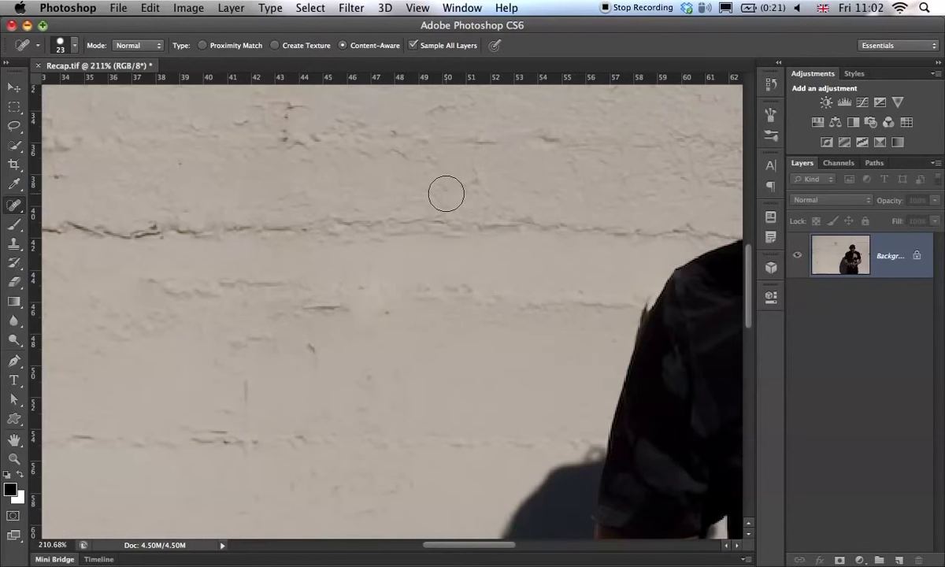
Clone clean wall over the large brown peeled-paint patch with the Clone Stamp in Lighten mode at size 43, keeping the plank lines aligned
{"action": "mouse_move", "coordinate": [447, 194]}
{"action": "left_mouse_down"}
{"action": "mouse_move", "coordinate": [438, 324]}
{"action": "mouse_move", "coordinate": [449, 385]}
{"action": "left_mouse_up"}
{"action": "left_click_drag", "start_coordinate": [410, 280], "coordinate": [477, 280]}
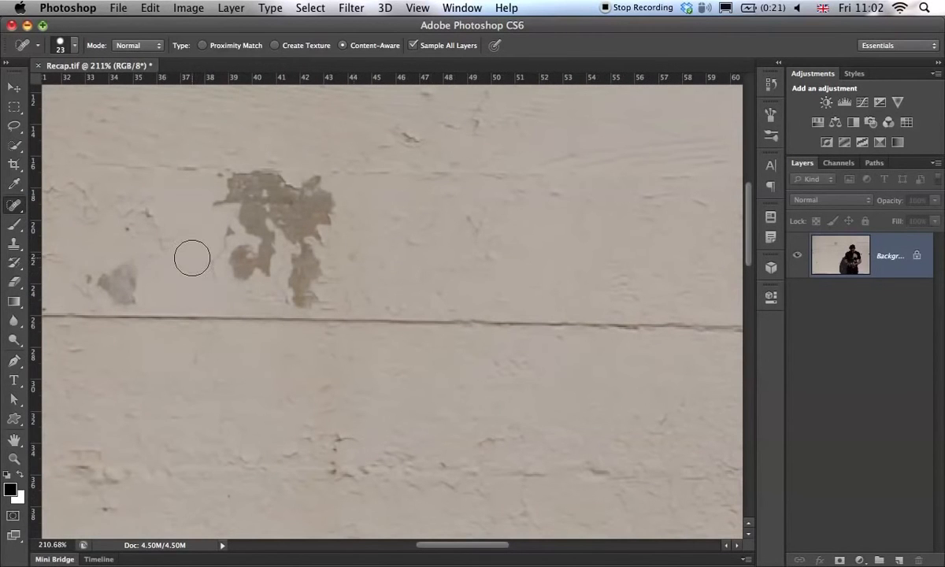
{"action": "key", "text": "s"}
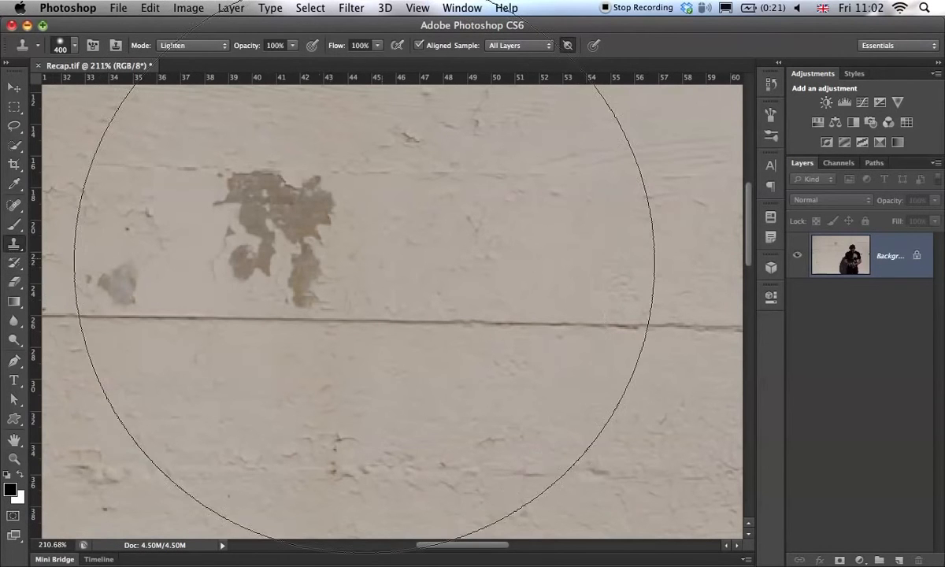
{"action": "mouse_move", "coordinate": [386, 229]}
{"action": "left_mouse_down"}
{"action": "mouse_move", "coordinate": [279, 284]}
{"action": "mouse_move", "coordinate": [153, 286]}
{"action": "left_mouse_up"}
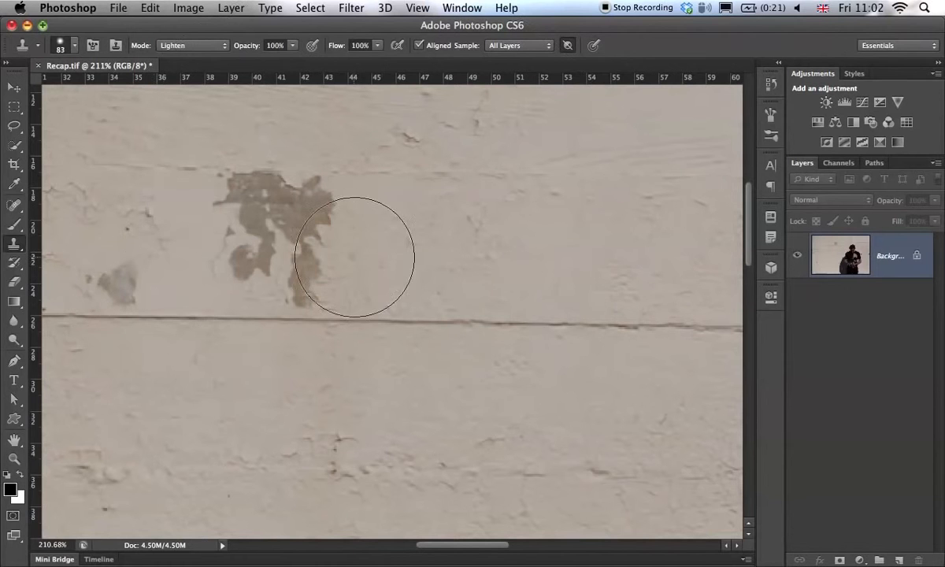
{"action": "left_click_drag", "start_coordinate": [348, 258], "coordinate": [310, 257]}
{"action": "mouse_move", "coordinate": [433, 234]}
{"action": "left_mouse_down"}
{"action": "mouse_move", "coordinate": [430, 97]}
{"action": "mouse_move", "coordinate": [450, 239]}
{"action": "mouse_move", "coordinate": [451, 401]}
{"action": "mouse_move", "coordinate": [422, 79]}
{"action": "mouse_move", "coordinate": [398, 71]}
{"action": "left_mouse_up"}
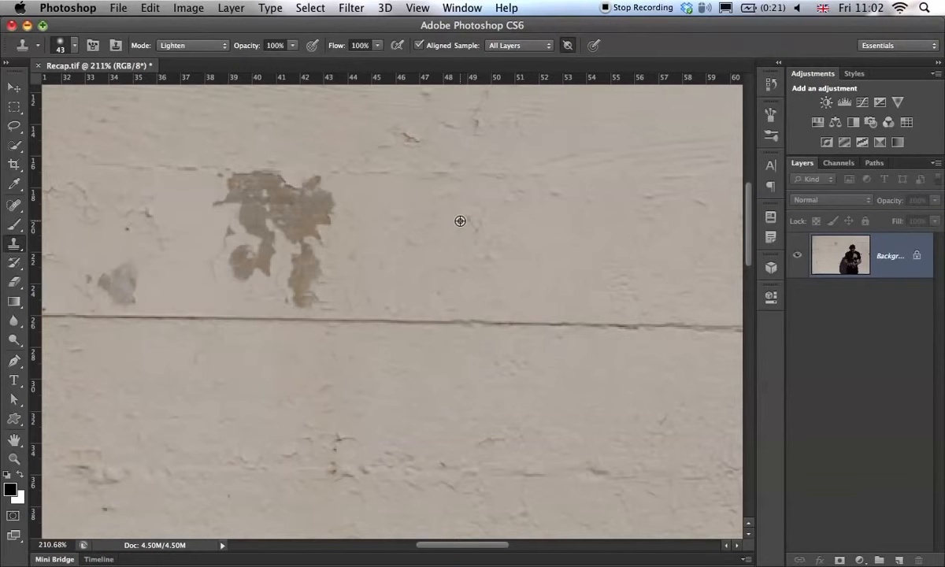
{"action": "left_click", "coordinate": [411, 313], "text": "alt"}
{"action": "mouse_move", "coordinate": [302, 320]}
{"action": "left_mouse_down"}
{"action": "mouse_move", "coordinate": [291, 277]}
{"action": "mouse_move", "coordinate": [297, 224]}
{"action": "mouse_move", "coordinate": [331, 207]}
{"action": "mouse_move", "coordinate": [272, 193]}
{"action": "mouse_move", "coordinate": [256, 229]}
{"action": "mouse_move", "coordinate": [283, 233]}
{"action": "mouse_move", "coordinate": [298, 247]}
{"action": "left_mouse_up"}
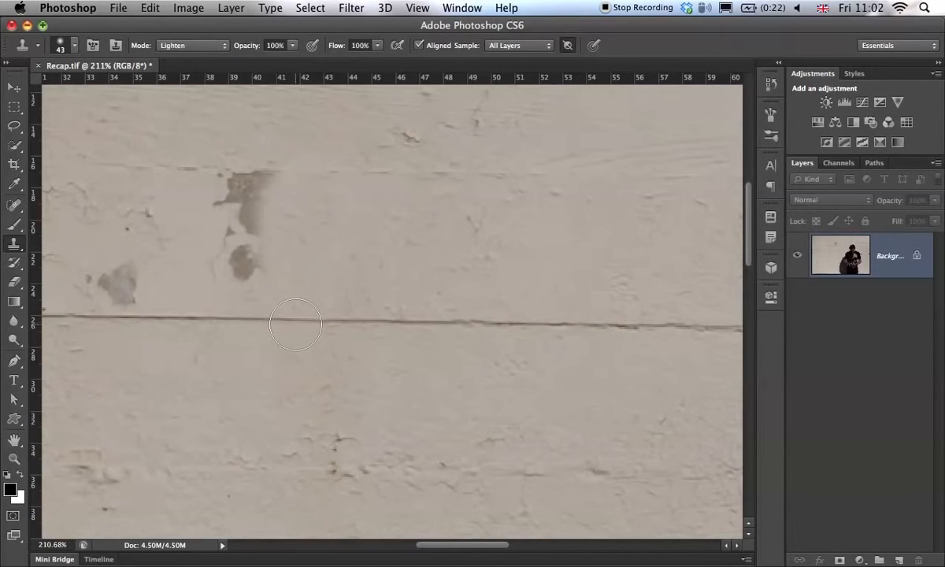
{"action": "mouse_move", "coordinate": [292, 253]}
{"action": "left_mouse_down"}
{"action": "mouse_move", "coordinate": [310, 246]}
{"action": "mouse_move", "coordinate": [272, 228]}
{"action": "mouse_move", "coordinate": [263, 251]}
{"action": "mouse_move", "coordinate": [244, 240]}
{"action": "mouse_move", "coordinate": [236, 248]}
{"action": "mouse_move", "coordinate": [263, 229]}
{"action": "mouse_move", "coordinate": [284, 228]}
{"action": "mouse_move", "coordinate": [268, 219]}
{"action": "mouse_move", "coordinate": [272, 205]}
{"action": "mouse_move", "coordinate": [284, 214]}
{"action": "mouse_move", "coordinate": [260, 204]}
{"action": "mouse_move", "coordinate": [280, 210]}
{"action": "left_mouse_up"}
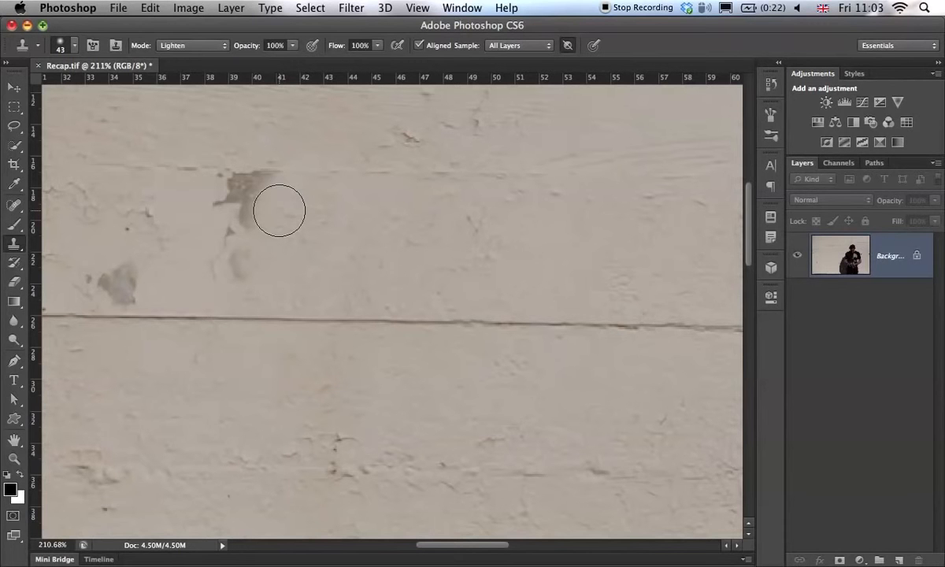
{"action": "left_click", "coordinate": [379, 173], "text": "alt"}
{"action": "mouse_move", "coordinate": [274, 171]}
{"action": "left_mouse_down"}
{"action": "mouse_move", "coordinate": [259, 169]}
{"action": "mouse_move", "coordinate": [244, 223]}
{"action": "mouse_move", "coordinate": [262, 262]}
{"action": "mouse_move", "coordinate": [325, 226]}
{"action": "mouse_move", "coordinate": [370, 223]}
{"action": "left_mouse_up"}
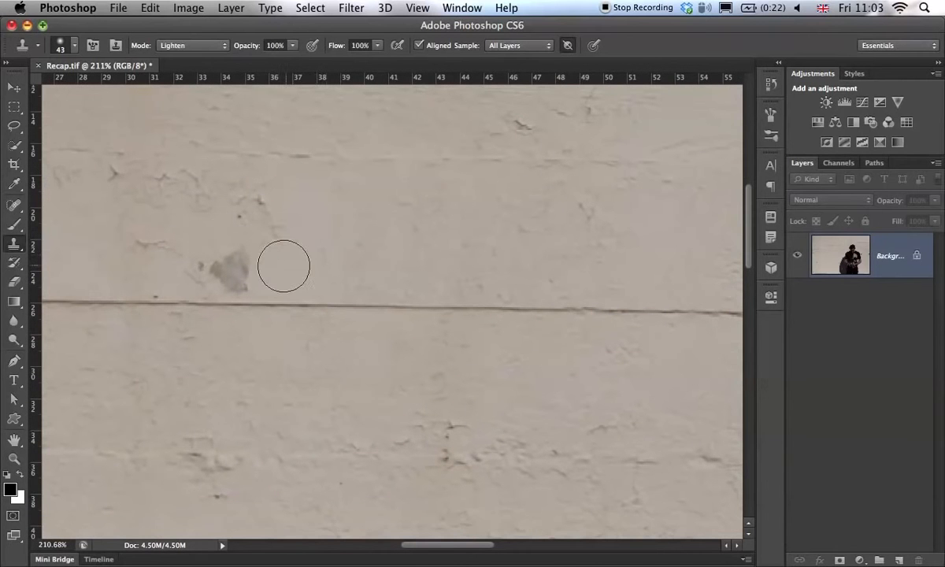
Clone nearby clean wall over the small grey patch above the plank line
{"action": "left_click", "coordinate": [318, 232], "text": "alt"}
{"action": "left_click_drag", "start_coordinate": [227, 266], "coordinate": [245, 270]}
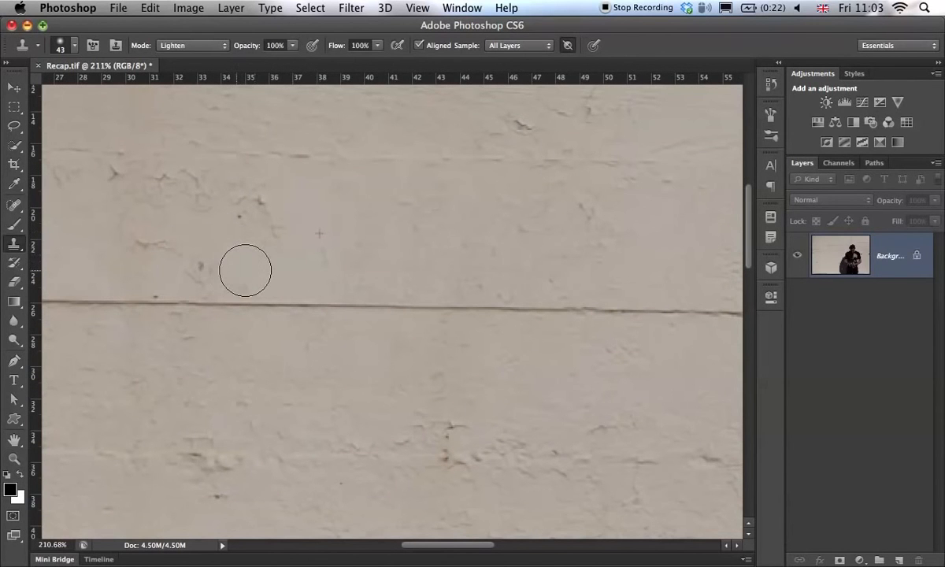
{"action": "scroll", "coordinate": [331, 246], "scroll_direction": "down", "scroll_amount": 10}
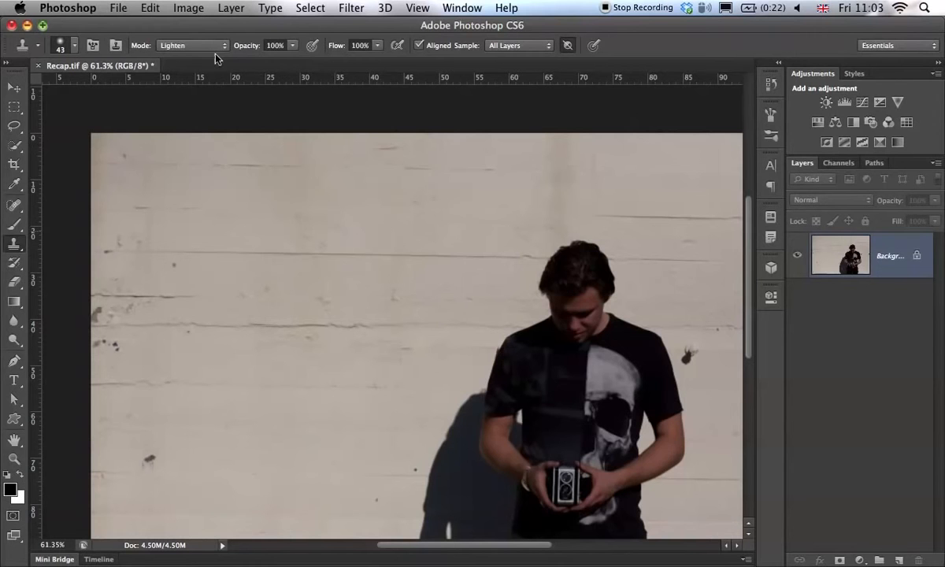
Open Wrinkles.jpg and Gorgun_01264.jpg from Adobe Bridge in Photoshop, and close Recap.tif without saving its changes
{"action": "key", "text": "super+Tab"}
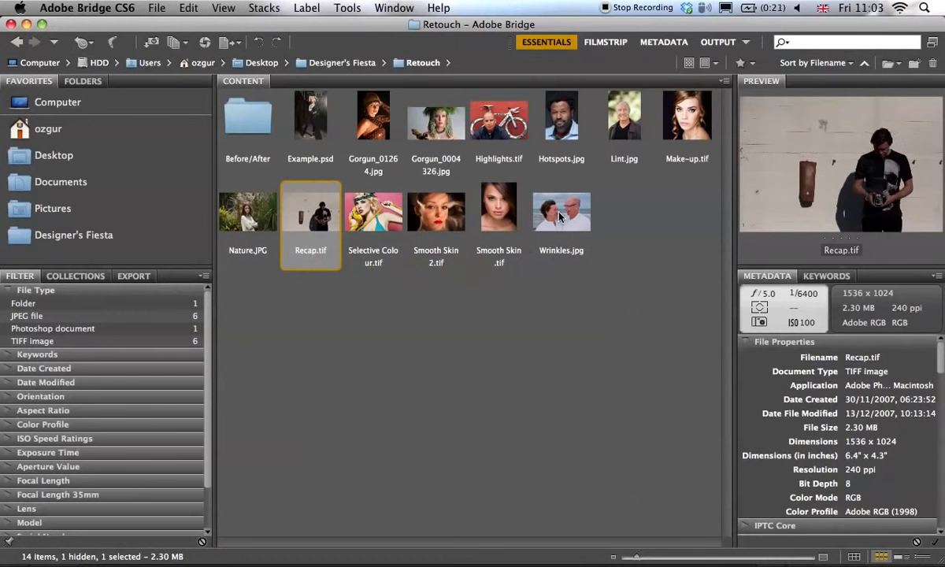
{"action": "double_click", "coordinate": [560, 217]}
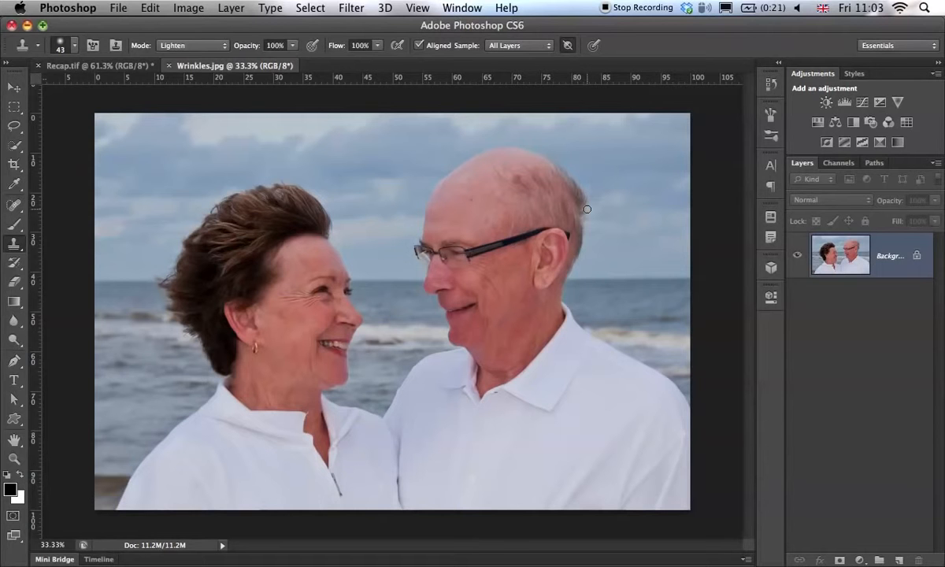
{"action": "key", "text": "super+Tab"}
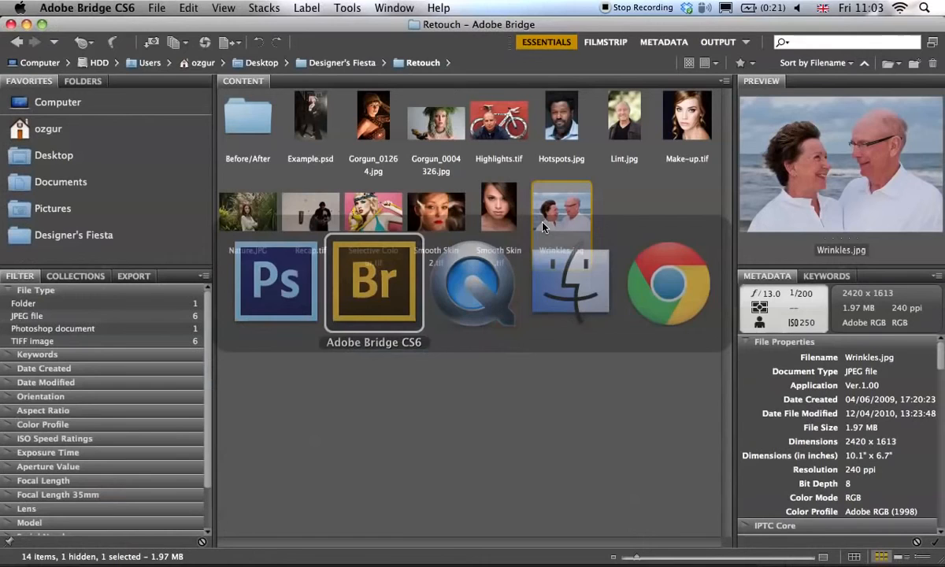
{"action": "double_click", "coordinate": [376, 125]}
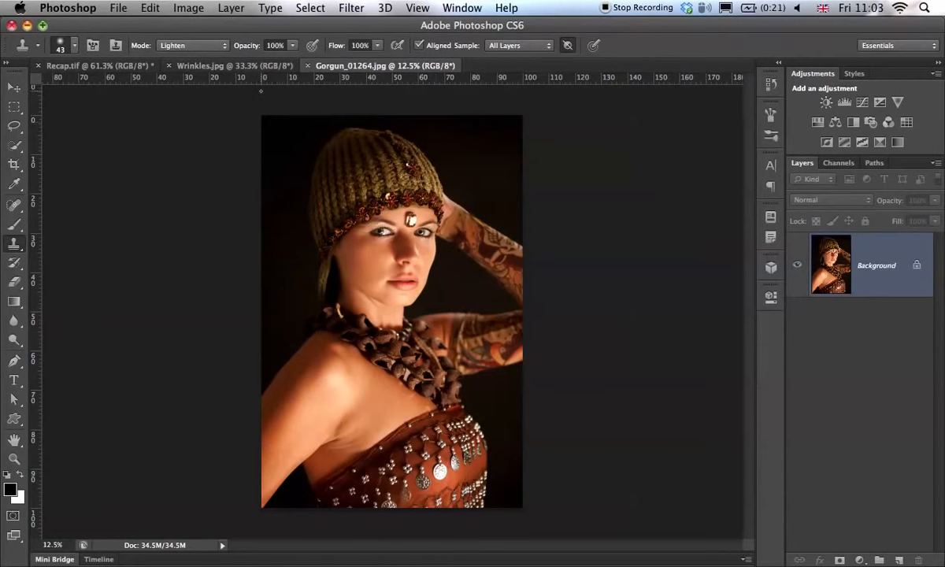
{"action": "left_click", "coordinate": [182, 65]}
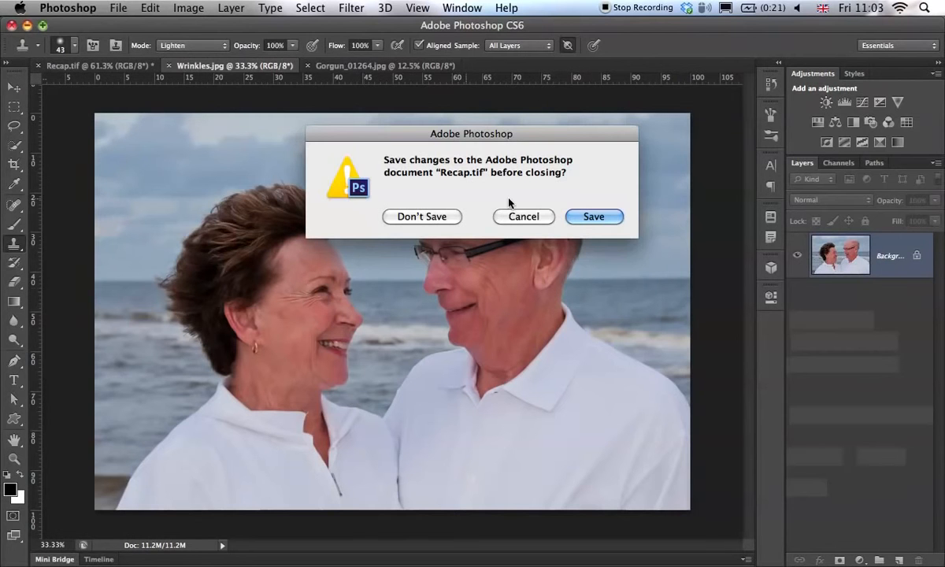
{"action": "left_click", "coordinate": [443, 224]}
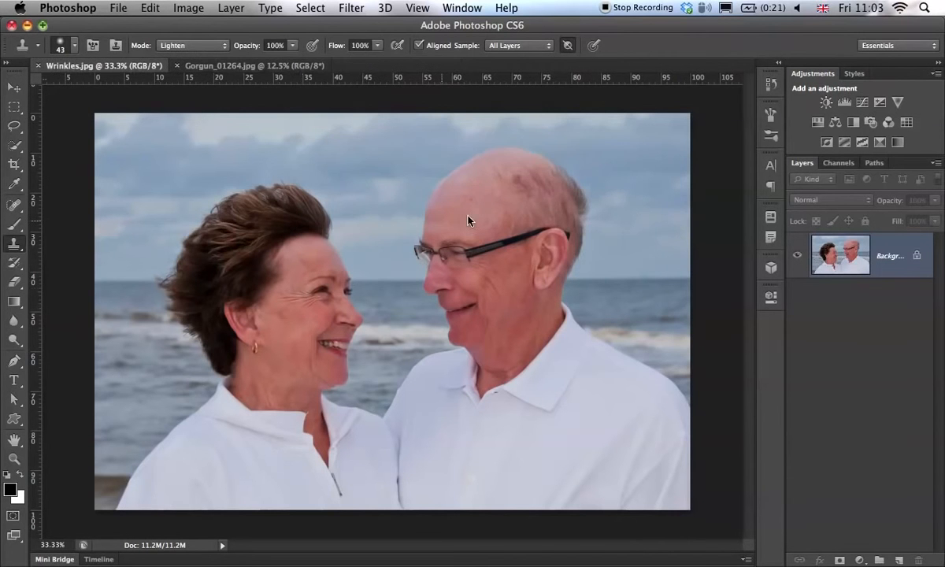
Add a new empty layer named clean-up above the background of Wrinkles.jpg
{"action": "left_click", "coordinate": [384, 289]}
{"action": "left_click_drag", "start_coordinate": [343, 303], "coordinate": [362, 297]}
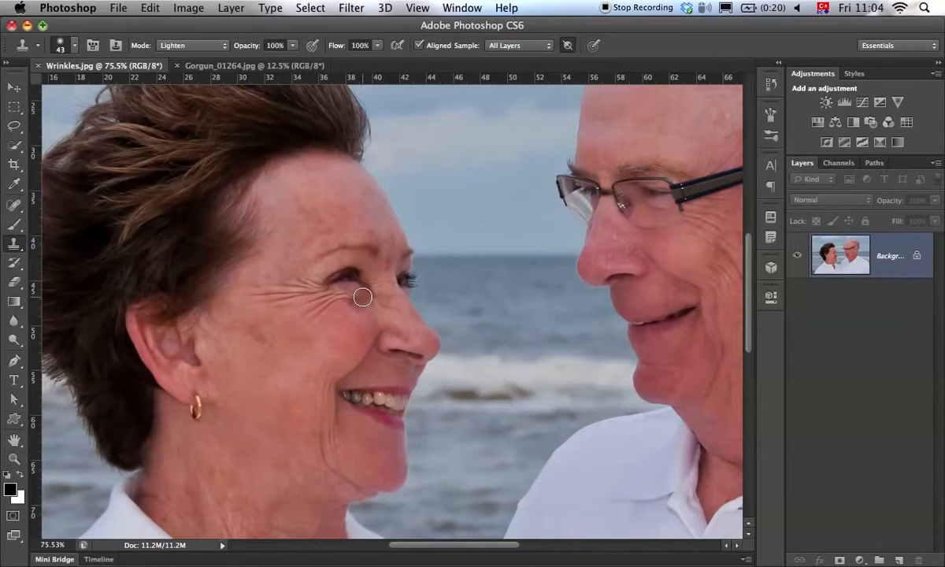
{"action": "scroll", "coordinate": [544, 249], "scroll_direction": "right", "scroll_amount": 5}
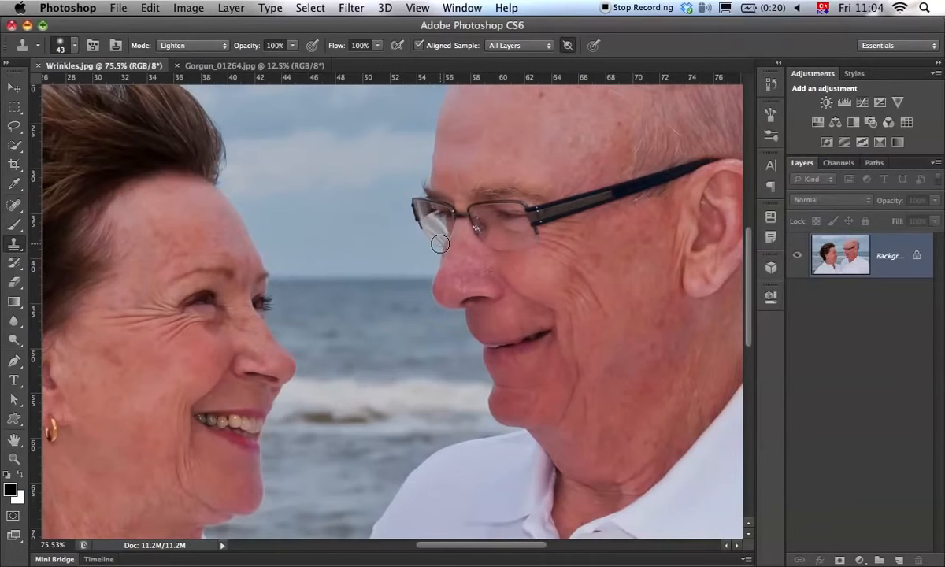
{"action": "scroll", "coordinate": [243, 289], "scroll_direction": "left", "scroll_amount": 5}
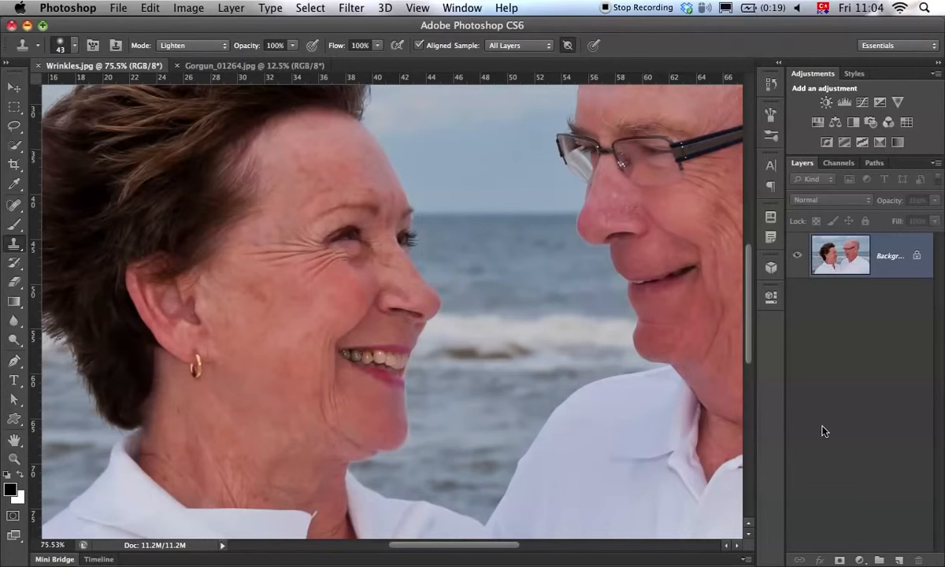
{"action": "key", "text": "super+shift+n"}
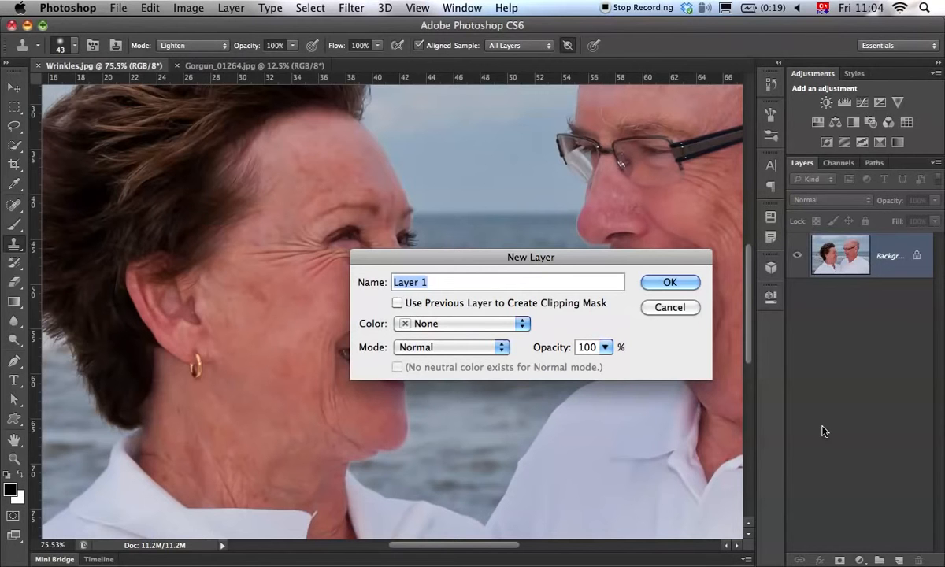
{"action": "type", "text": "clean*up"}
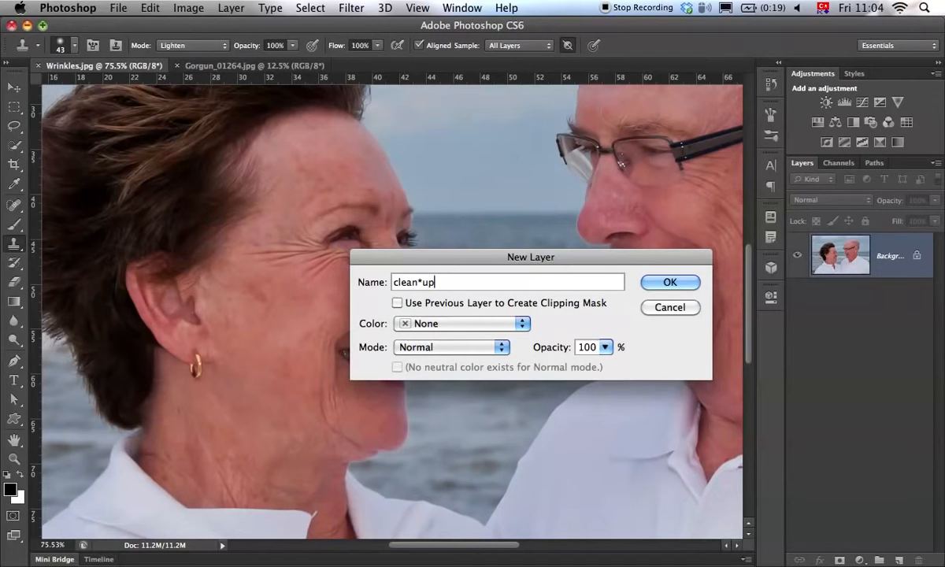
{"action": "key", "text": "BackSpace"}
{"action": "key", "text": "BackSpace"}
{"action": "key", "text": "BackSpace"}
{"action": "type", "text": "-up"}
{"action": "key", "text": "Return"}
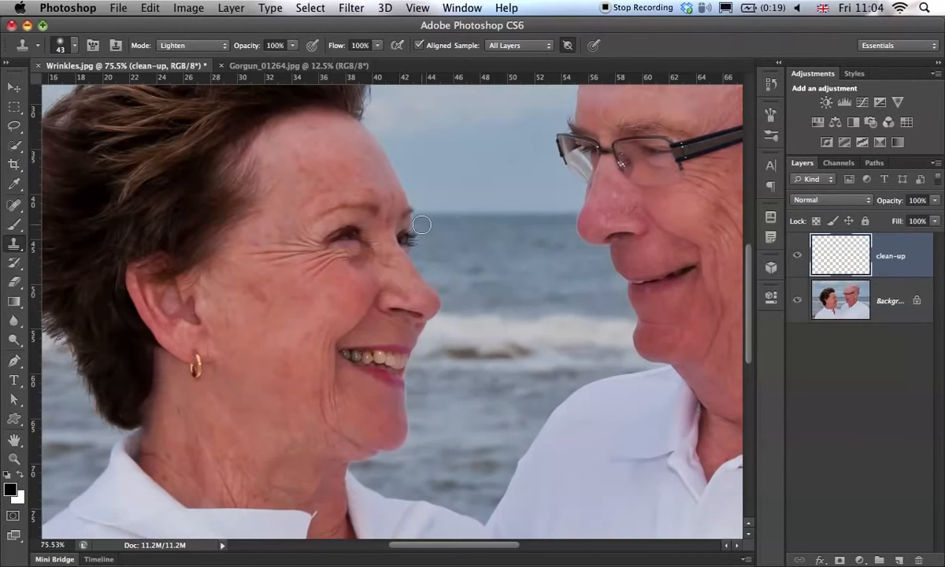
Choose the Spot Healing Brush in Content-Aware mode, enlarge it to size 30, and turn Sample All Layers off and back on
{"action": "scroll", "coordinate": [274, 257], "scroll_direction": "up", "scroll_amount": 3}
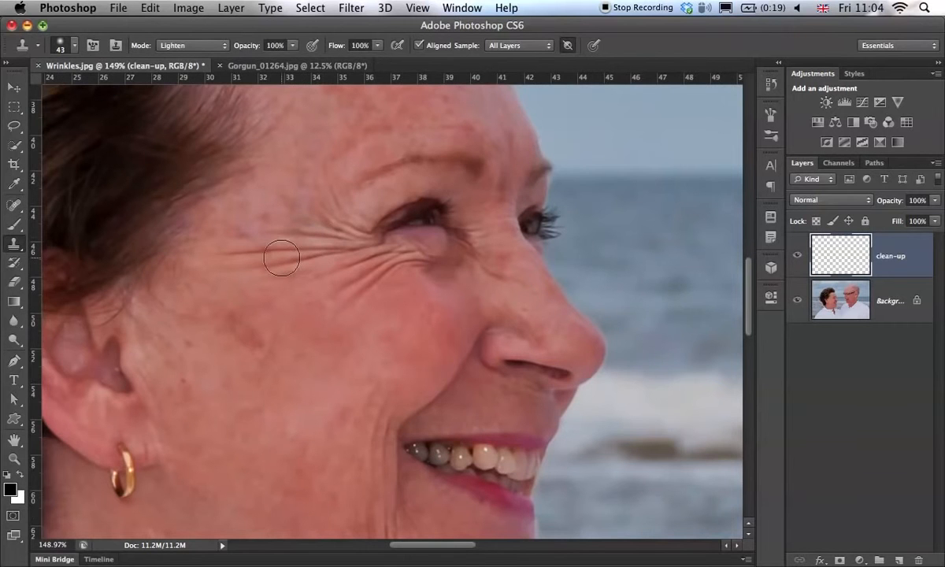
{"action": "key", "text": "j"}
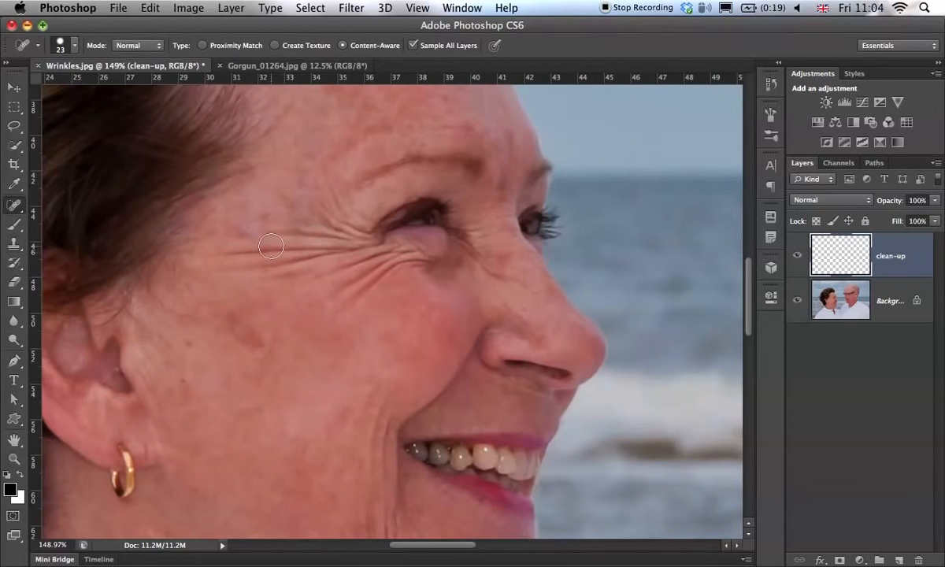
{"action": "key", "text": "bracketright"}
{"action": "left_click", "coordinate": [414, 45]}
{"action": "mouse_move", "coordinate": [390, 275]}
{"action": "left_mouse_down"}
{"action": "mouse_move", "coordinate": [442, 236]}
{"action": "mouse_move", "coordinate": [312, 280]}
{"action": "mouse_move", "coordinate": [511, 355]}
{"action": "mouse_move", "coordinate": [488, 198]}
{"action": "left_mouse_up"}
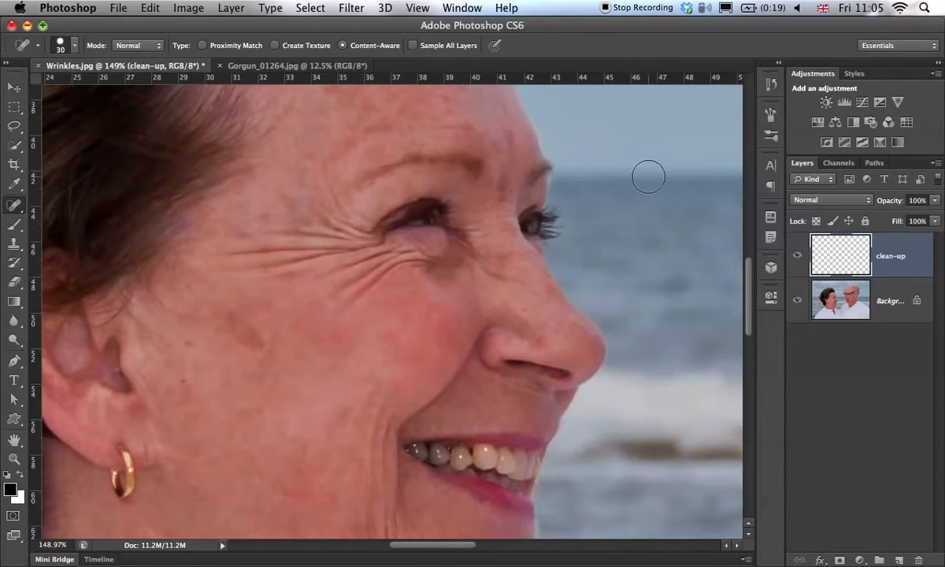
{"action": "left_click", "coordinate": [415, 46]}
Heal the crow's-feet wrinkles running from the woman's outer eye corner and under the eye with the Spot Healing Brush at size 20
{"action": "scroll", "coordinate": [293, 211], "scroll_direction": "up", "scroll_amount": 2}
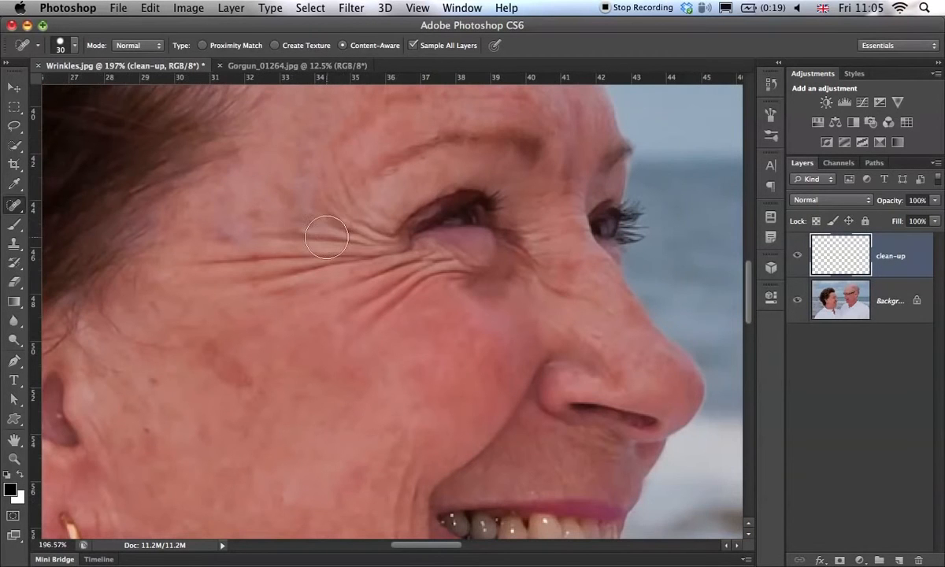
{"action": "left_click_drag", "start_coordinate": [343, 241], "coordinate": [302, 239]}
{"action": "left_click_drag", "start_coordinate": [202, 262], "coordinate": [380, 249]}
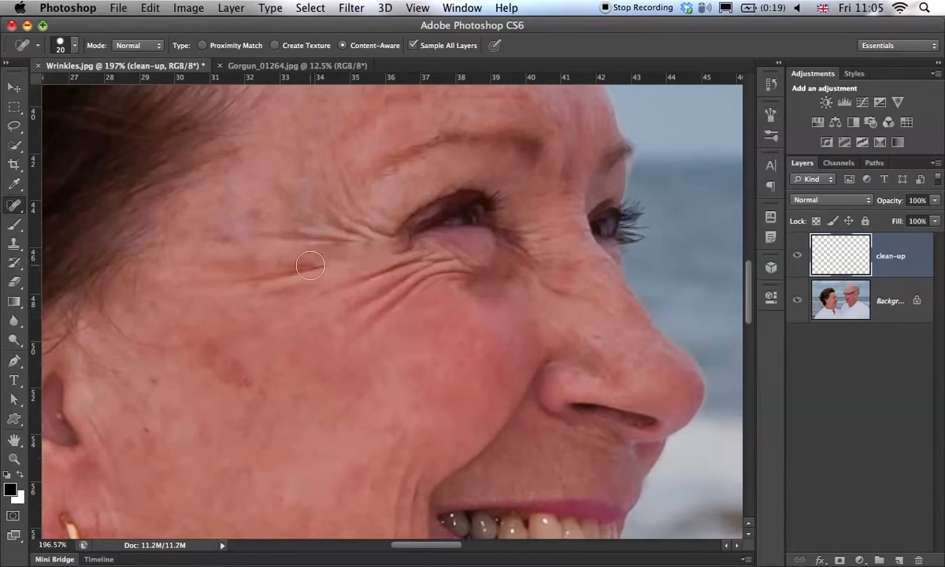
{"action": "mouse_move", "coordinate": [331, 272]}
{"action": "left_mouse_down"}
{"action": "mouse_move", "coordinate": [445, 254]}
{"action": "mouse_move", "coordinate": [367, 308]}
{"action": "mouse_move", "coordinate": [337, 358]}
{"action": "left_mouse_up"}
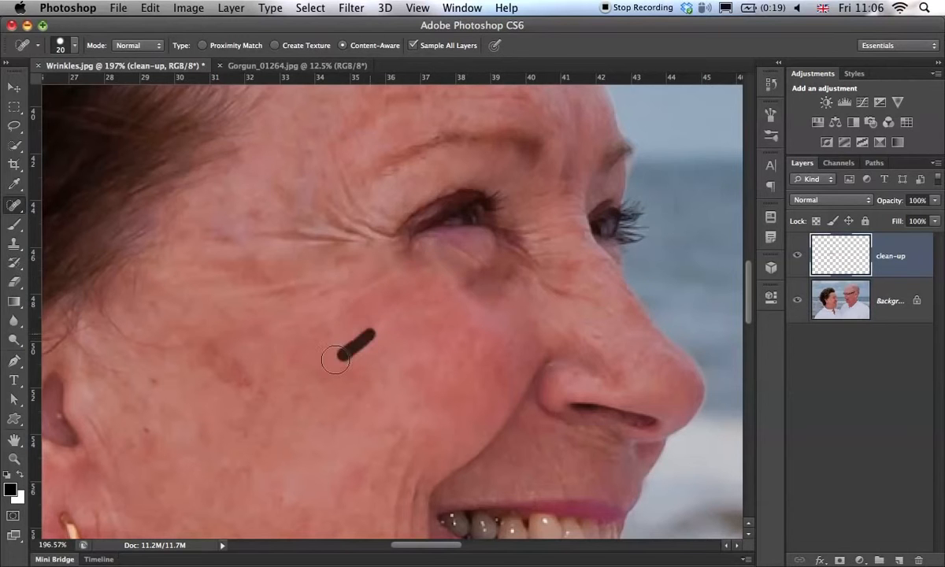
{"action": "left_click_drag", "start_coordinate": [365, 257], "coordinate": [308, 295]}
{"action": "mouse_move", "coordinate": [352, 240]}
{"action": "left_mouse_down"}
{"action": "mouse_move", "coordinate": [276, 232]}
{"action": "mouse_move", "coordinate": [258, 240]}
{"action": "left_mouse_up"}
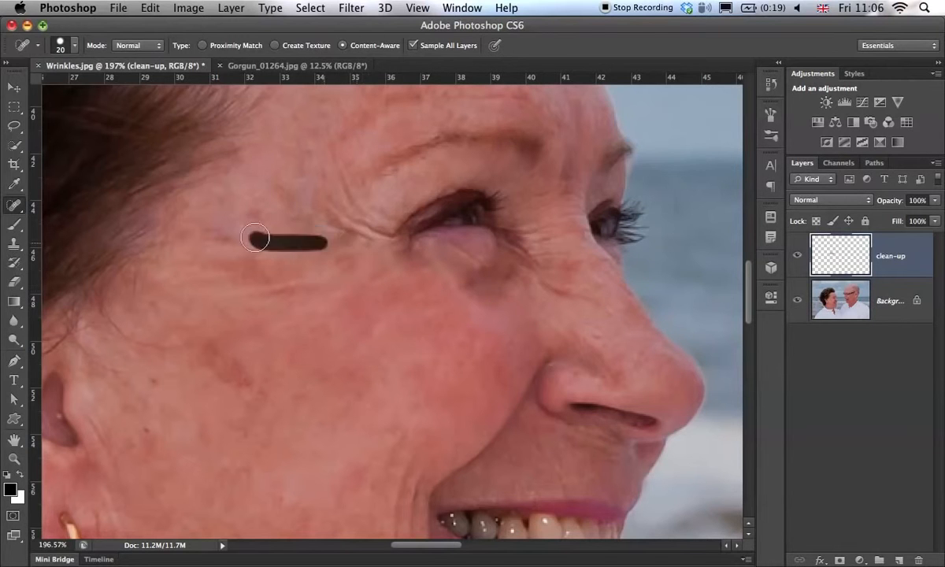
Heal the remaining fine lines on the woman's temple, upper cheek and outer eye corner
{"action": "left_click_drag", "start_coordinate": [359, 214], "coordinate": [315, 175]}
{"action": "left_click_drag", "start_coordinate": [378, 209], "coordinate": [299, 154]}
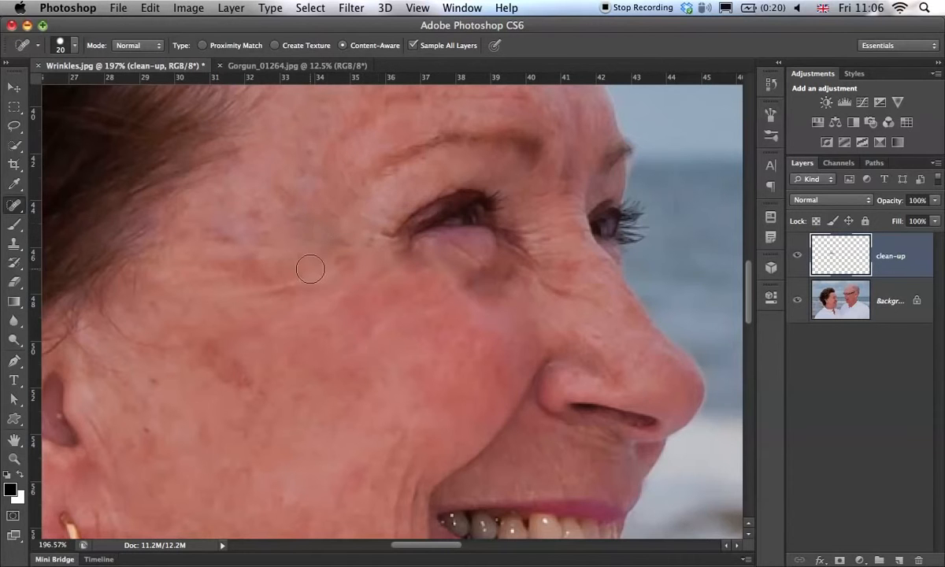
{"action": "left_click_drag", "start_coordinate": [308, 280], "coordinate": [239, 293]}
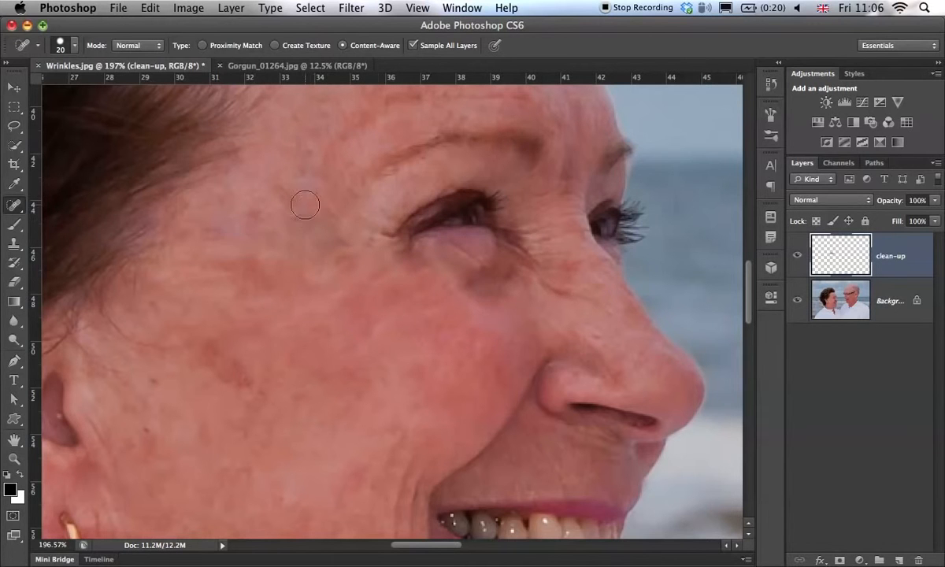
{"action": "left_click_drag", "start_coordinate": [311, 217], "coordinate": [261, 207]}
{"action": "left_click_drag", "start_coordinate": [390, 238], "coordinate": [368, 231]}
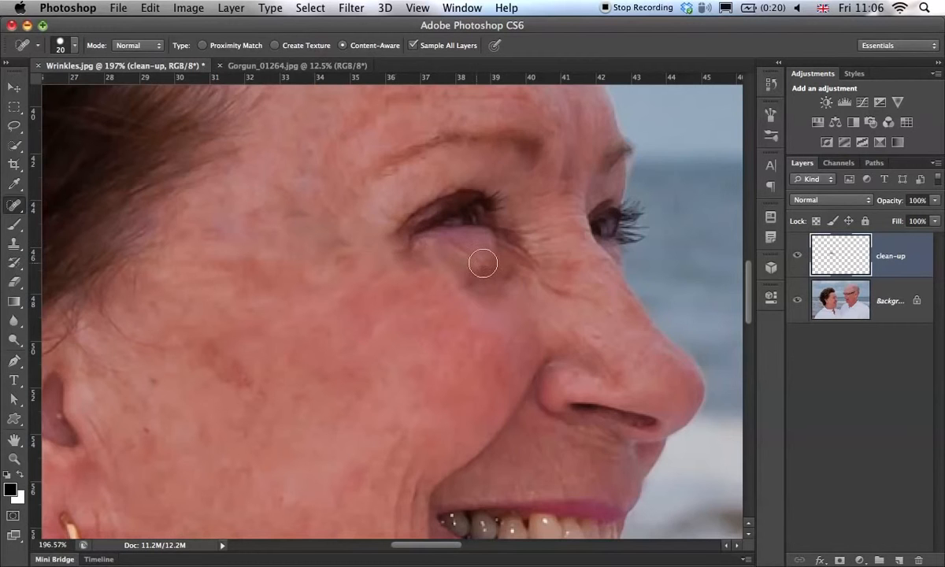
Heal the crease running from the woman's inner eye corner toward her nose with the Spot Healing Brush at size 7
{"action": "left_click_drag", "start_coordinate": [507, 274], "coordinate": [464, 316]}
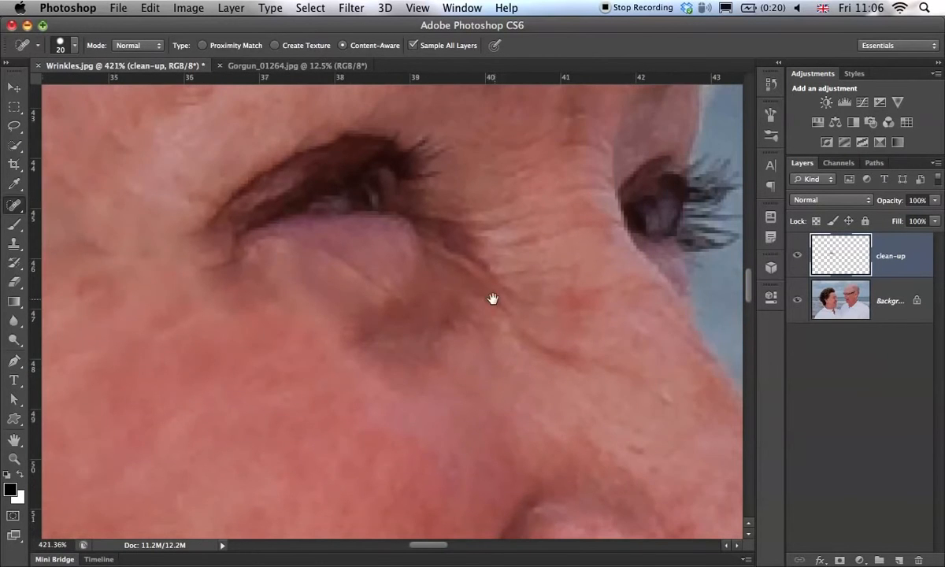
{"action": "left_click_drag", "start_coordinate": [509, 277], "coordinate": [498, 285]}
{"action": "left_click_drag", "start_coordinate": [433, 415], "coordinate": [437, 356]}
{"action": "left_click_drag", "start_coordinate": [508, 223], "coordinate": [495, 230]}
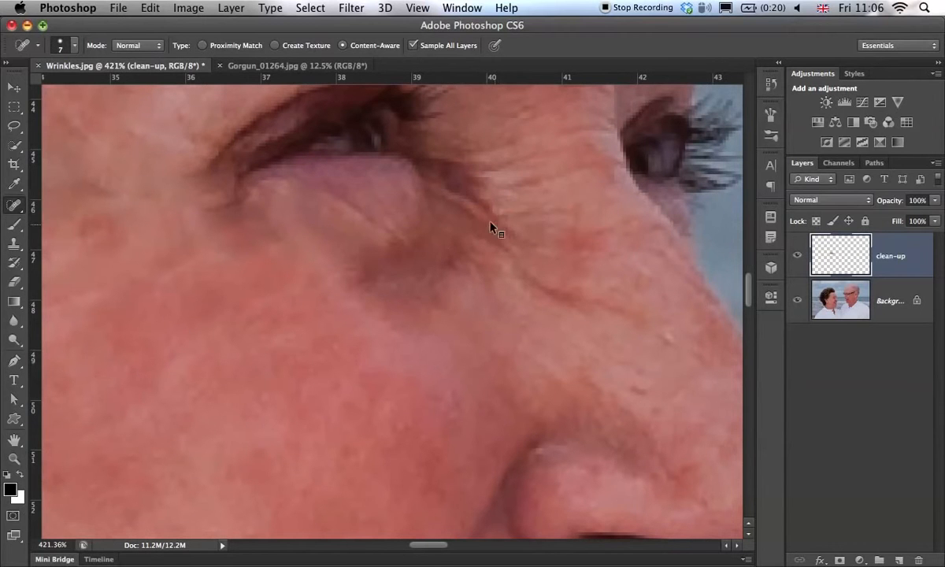
{"action": "mouse_move", "coordinate": [413, 219]}
{"action": "left_mouse_down"}
{"action": "mouse_move", "coordinate": [469, 178]}
{"action": "mouse_move", "coordinate": [524, 281]}
{"action": "mouse_move", "coordinate": [628, 311]}
{"action": "left_mouse_up"}
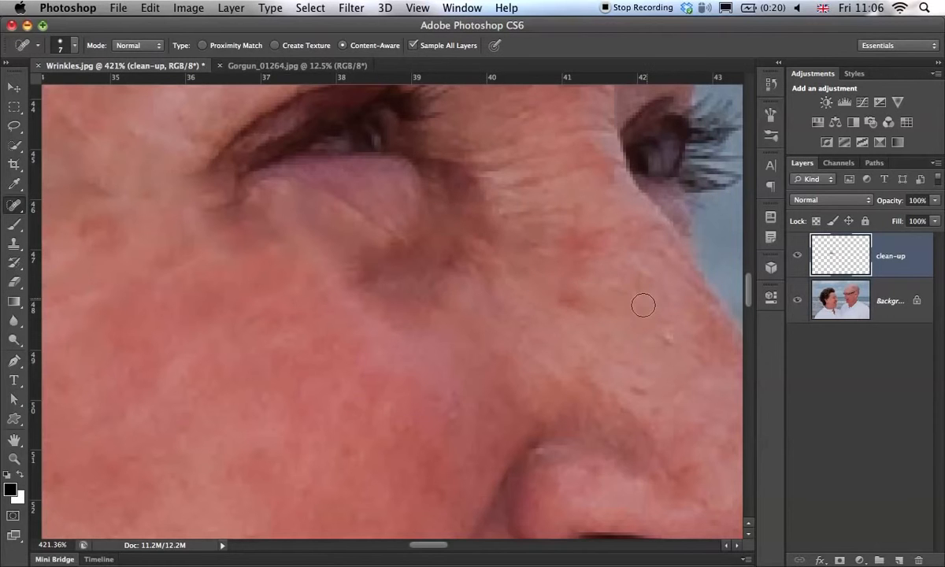
{"action": "left_click_drag", "start_coordinate": [589, 378], "coordinate": [549, 384]}
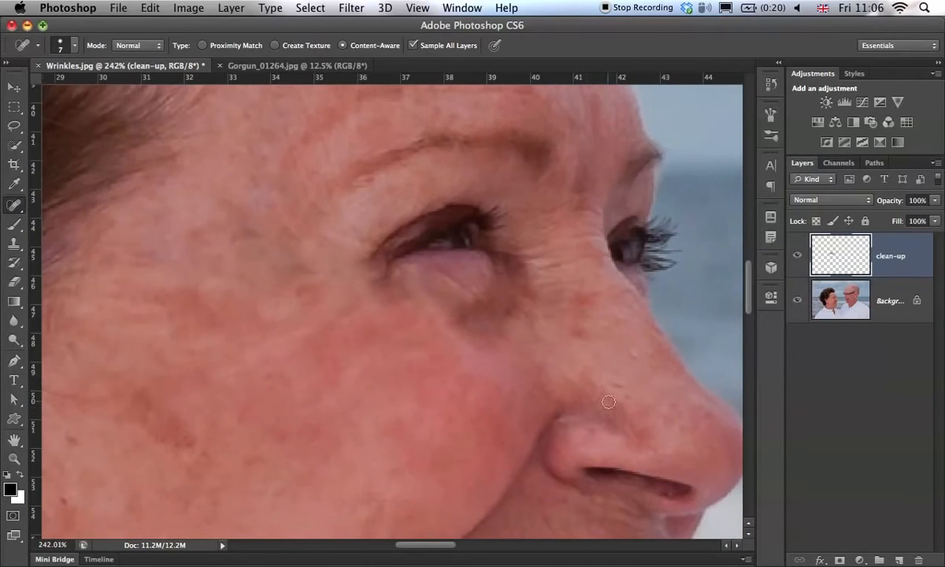
Heal the vertical creases beside the mouth corner and on the side of the chin with the Spot Healing Brush at size 23
{"action": "left_click_drag", "start_coordinate": [616, 434], "coordinate": [535, 308]}
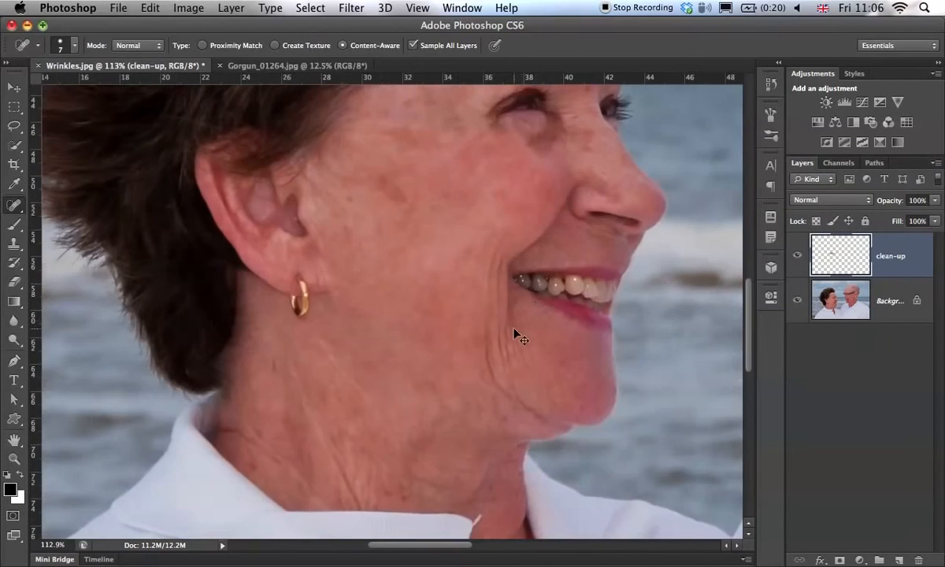
{"action": "mouse_move", "coordinate": [499, 337]}
{"action": "left_mouse_down"}
{"action": "mouse_move", "coordinate": [548, 331]}
{"action": "mouse_move", "coordinate": [510, 391]}
{"action": "mouse_move", "coordinate": [475, 329]}
{"action": "left_mouse_up"}
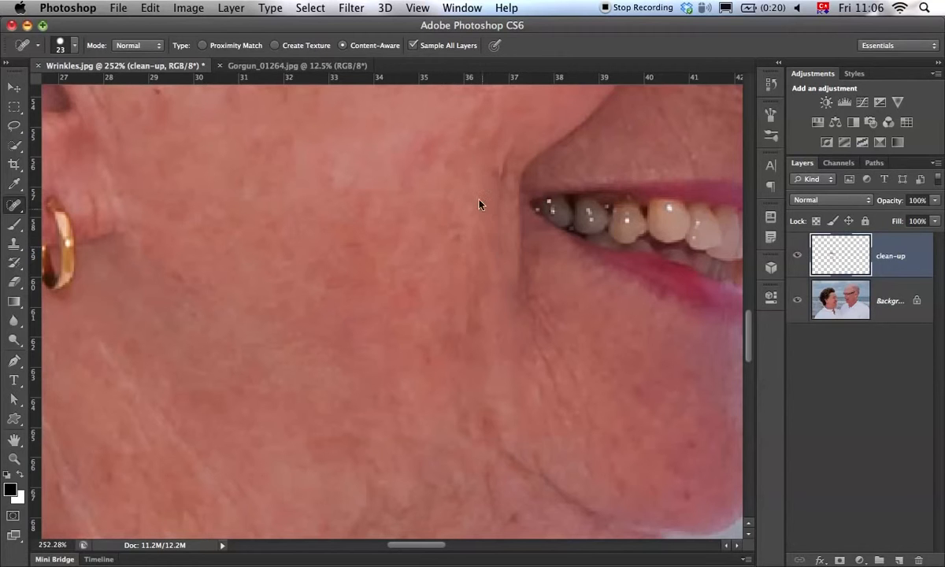
{"action": "left_click_drag", "start_coordinate": [476, 247], "coordinate": [482, 311]}
{"action": "left_click_drag", "start_coordinate": [518, 241], "coordinate": [562, 425]}
{"action": "left_click_drag", "start_coordinate": [520, 272], "coordinate": [522, 305]}
{"action": "left_click_drag", "start_coordinate": [564, 365], "coordinate": [575, 441]}
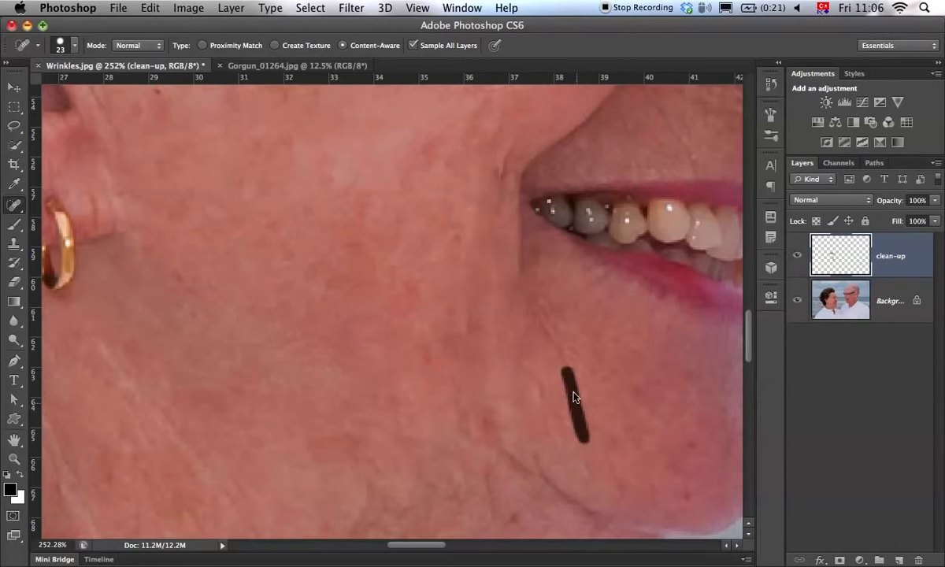
{"action": "left_click_drag", "start_coordinate": [551, 344], "coordinate": [525, 293]}
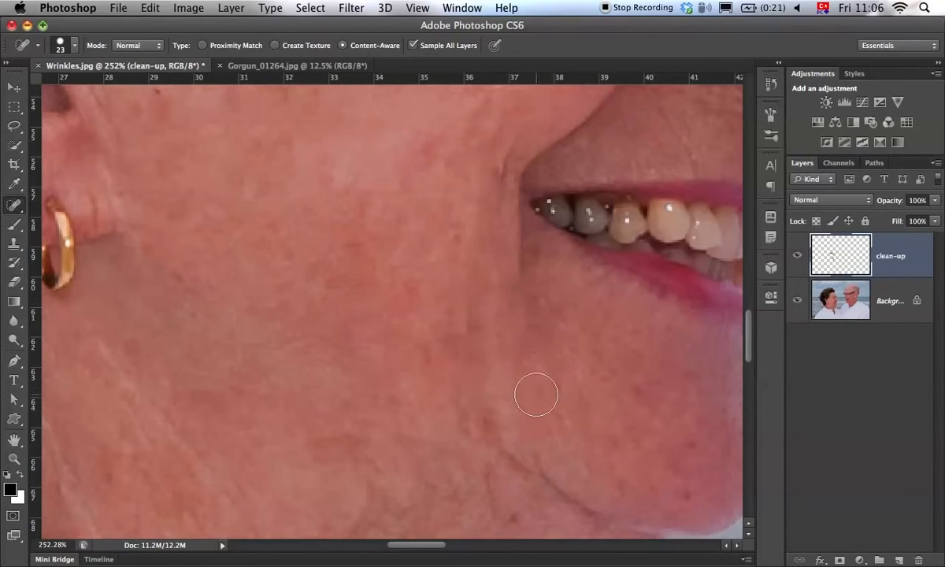
{"action": "left_click_drag", "start_coordinate": [534, 357], "coordinate": [535, 392]}
{"action": "left_click_drag", "start_coordinate": [516, 271], "coordinate": [493, 183]}
Heal the smile line running from the woman's mouth corner up toward her nostril
{"action": "mouse_move", "coordinate": [509, 139]}
{"action": "left_mouse_down"}
{"action": "mouse_move", "coordinate": [456, 200]}
{"action": "mouse_move", "coordinate": [432, 255]}
{"action": "left_mouse_up"}
{"action": "mouse_move", "coordinate": [432, 296]}
{"action": "left_mouse_down"}
{"action": "mouse_move", "coordinate": [488, 244]}
{"action": "mouse_move", "coordinate": [540, 165]}
{"action": "left_mouse_up"}
{"action": "left_click_drag", "start_coordinate": [455, 279], "coordinate": [508, 230]}
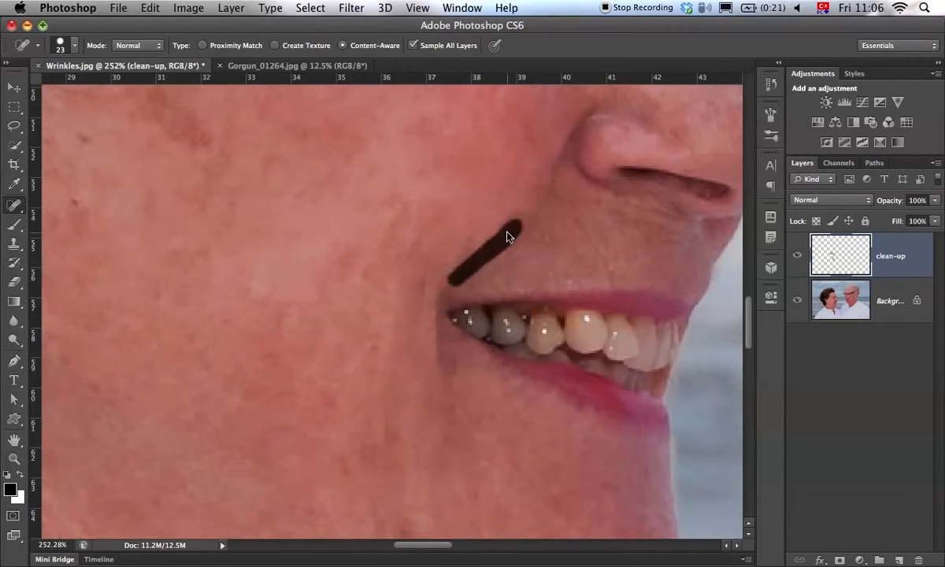
{"action": "mouse_move", "coordinate": [544, 170]}
{"action": "left_mouse_down"}
{"action": "mouse_move", "coordinate": [524, 213]}
{"action": "mouse_move", "coordinate": [454, 281]}
{"action": "mouse_move", "coordinate": [441, 317]}
{"action": "left_mouse_up"}
Heal the diagonal crease along the woman's lower chin and jaw
{"action": "left_click_drag", "start_coordinate": [376, 516], "coordinate": [425, 261]}
{"action": "left_click_drag", "start_coordinate": [503, 320], "coordinate": [557, 348]}
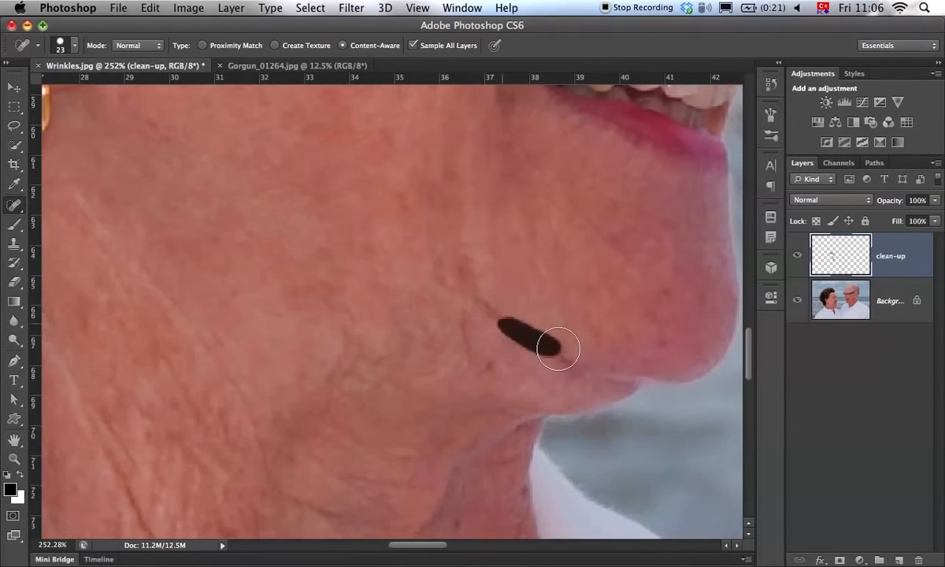
{"action": "left_click_drag", "start_coordinate": [430, 403], "coordinate": [479, 273]}
{"action": "left_click_drag", "start_coordinate": [445, 308], "coordinate": [360, 354]}
{"action": "left_click_drag", "start_coordinate": [441, 234], "coordinate": [458, 302]}
Compare the woman's face with the clean-up layer hidden and shown
{"action": "left_click", "coordinate": [796, 256]}
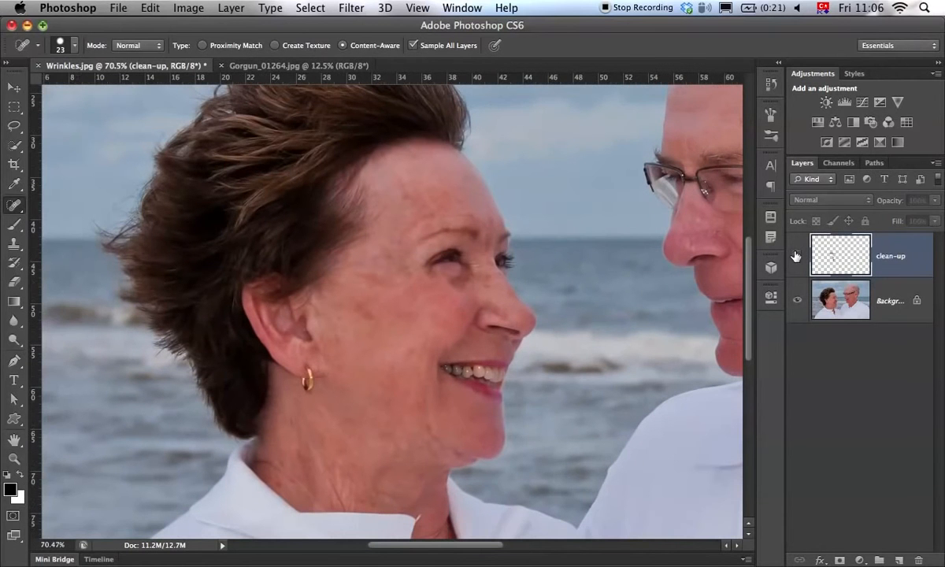
{"action": "left_click", "coordinate": [794, 258]}
{"action": "left_click", "coordinate": [795, 257]}
{"action": "left_click", "coordinate": [796, 257]}
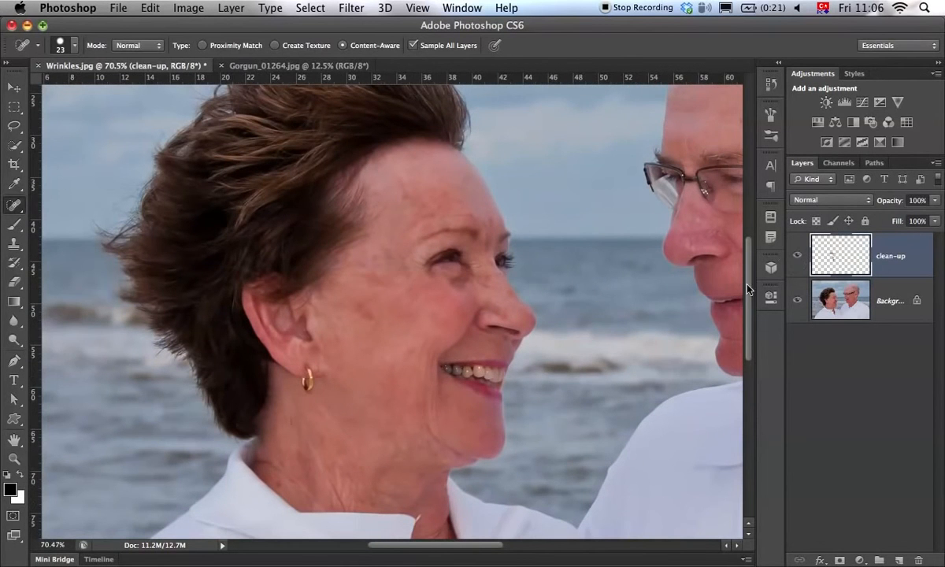
Heal the long creases and folds on the woman's neck and the line beside her earlobe with the Spot Healing Brush at size 23
{"action": "mouse_move", "coordinate": [378, 410]}
{"action": "left_mouse_down"}
{"action": "mouse_move", "coordinate": [445, 397]}
{"action": "mouse_move", "coordinate": [466, 266]}
{"action": "left_mouse_up"}
{"action": "left_click_drag", "start_coordinate": [319, 394], "coordinate": [322, 312]}
{"action": "left_click", "coordinate": [311, 377]}
{"action": "left_click_drag", "start_coordinate": [332, 428], "coordinate": [363, 472]}
{"action": "left_click_drag", "start_coordinate": [246, 275], "coordinate": [309, 353]}
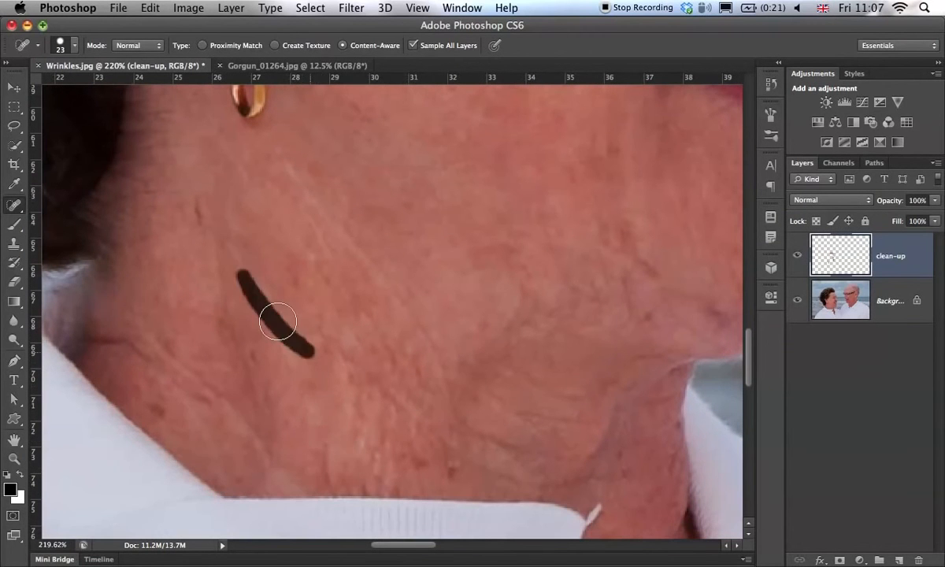
{"action": "left_click_drag", "start_coordinate": [235, 208], "coordinate": [315, 289]}
{"action": "left_click_drag", "start_coordinate": [334, 241], "coordinate": [363, 289]}
{"action": "mouse_move", "coordinate": [417, 324]}
{"action": "left_mouse_down"}
{"action": "mouse_move", "coordinate": [443, 363]}
{"action": "mouse_move", "coordinate": [432, 328]}
{"action": "left_mouse_up"}
{"action": "left_click_drag", "start_coordinate": [454, 433], "coordinate": [512, 447]}
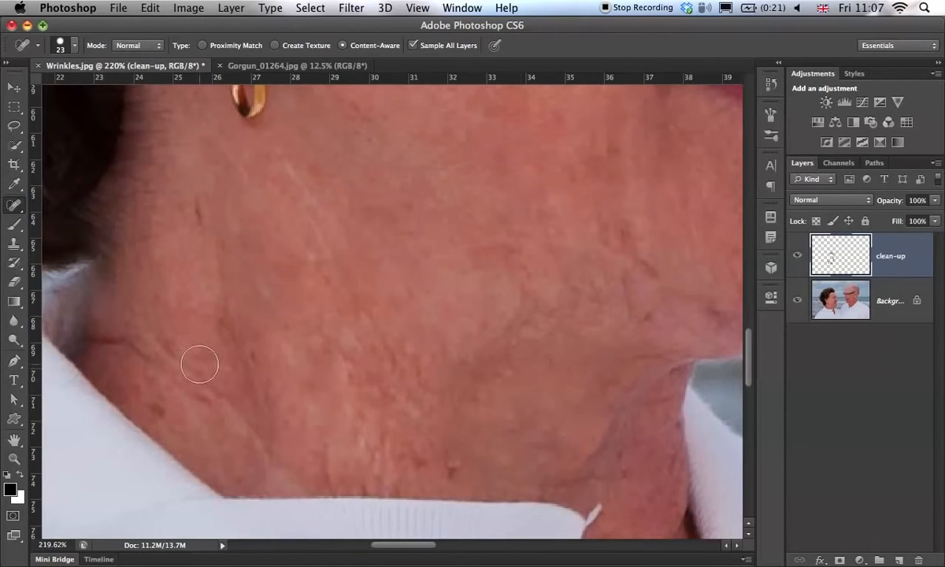
{"action": "left_click", "coordinate": [114, 335]}
{"action": "scroll", "coordinate": [243, 275], "scroll_direction": "up", "scroll_amount": 8}
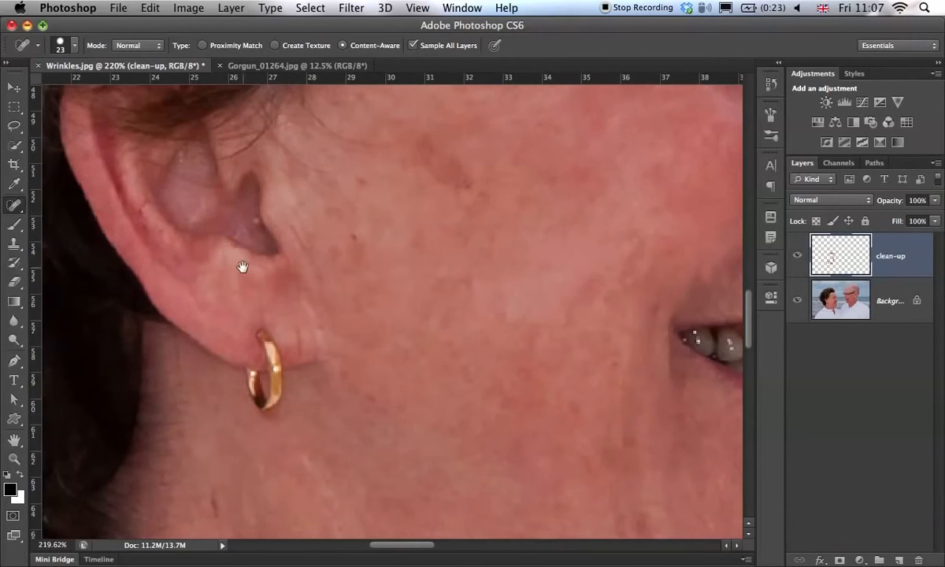
{"action": "left_click", "coordinate": [304, 335]}
Heal the fine lines on the nose bridge beside the inner eye and the crease below the nostril
{"action": "scroll", "coordinate": [292, 207], "scroll_direction": "up", "scroll_amount": 10}
{"action": "scroll", "coordinate": [292, 206], "scroll_direction": "right", "scroll_amount": 8}
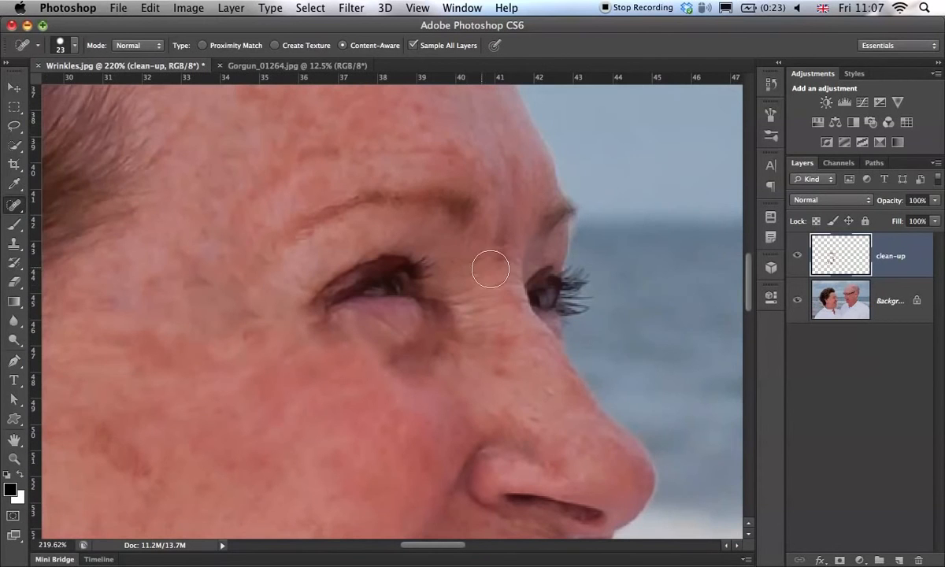
{"action": "mouse_move", "coordinate": [478, 307]}
{"action": "left_mouse_down"}
{"action": "mouse_move", "coordinate": [513, 304]}
{"action": "mouse_move", "coordinate": [495, 275]}
{"action": "mouse_move", "coordinate": [470, 271]}
{"action": "left_mouse_up"}
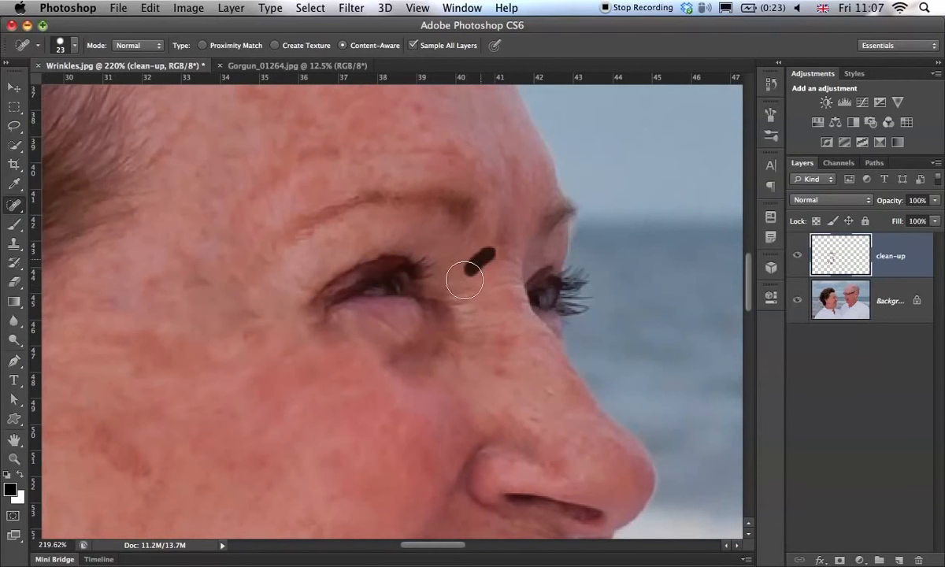
{"action": "left_click_drag", "start_coordinate": [452, 333], "coordinate": [483, 329]}
{"action": "scroll", "coordinate": [411, 316], "scroll_direction": "down", "scroll_amount": 3}
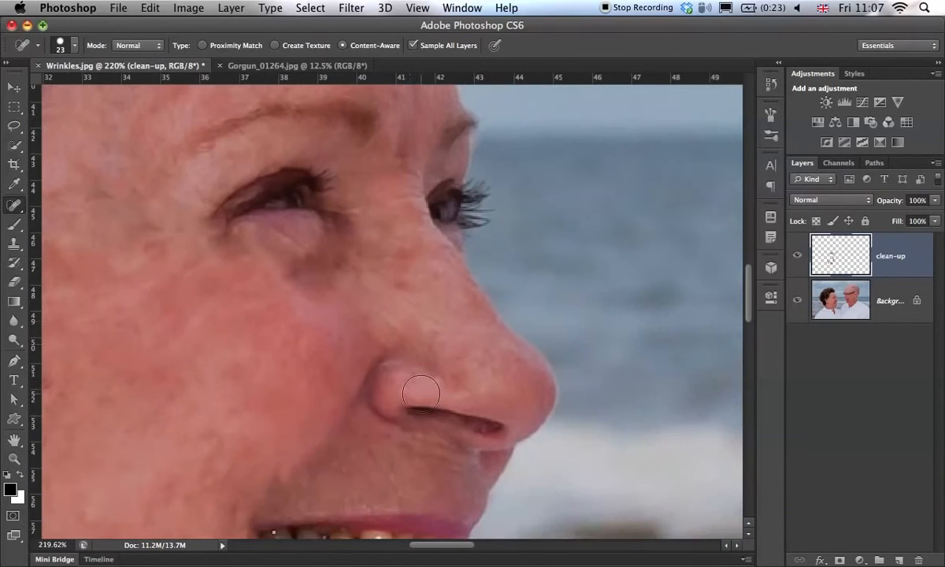
{"action": "scroll", "coordinate": [363, 379], "scroll_direction": "down", "scroll_amount": 3}
{"action": "scroll", "coordinate": [363, 379], "scroll_direction": "right", "scroll_amount": 3}
{"action": "left_click_drag", "start_coordinate": [385, 409], "coordinate": [373, 384]}
{"action": "left_click_drag", "start_coordinate": [337, 392], "coordinate": [376, 319]}
Compare the face without and with the clean-up layer, and view its healing strokes alone by temporarily hiding the Background layer
{"action": "left_click", "coordinate": [798, 256]}
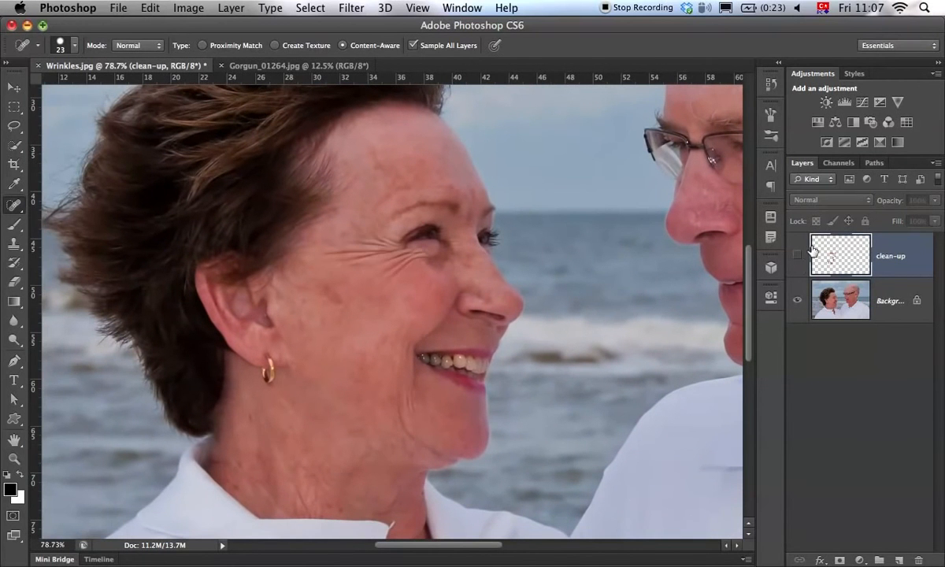
{"action": "left_click", "coordinate": [798, 255]}
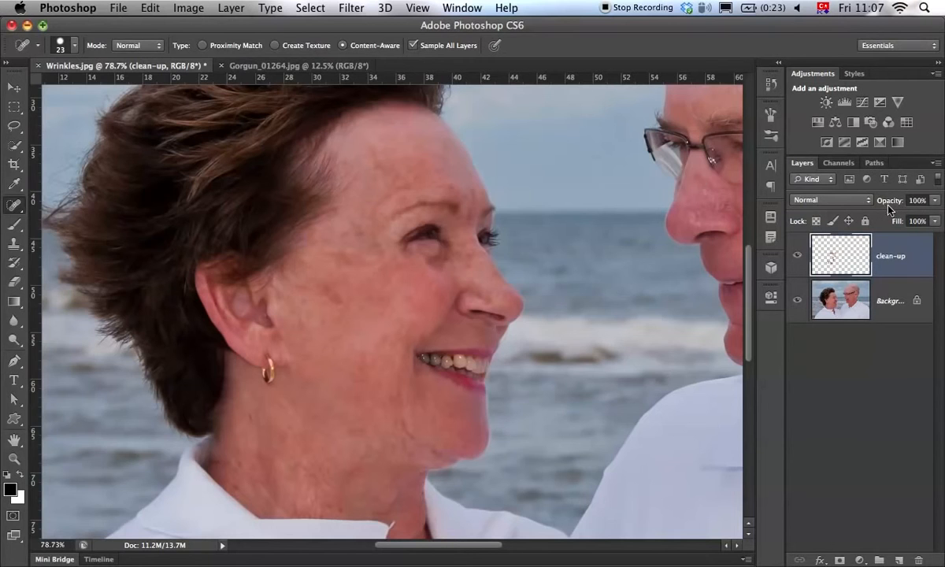
{"action": "left_click", "coordinate": [797, 300]}
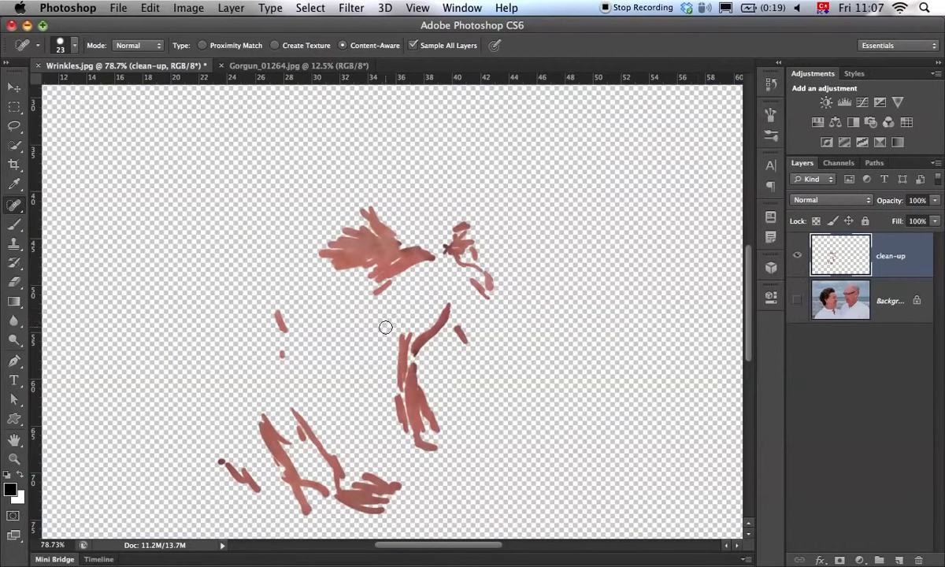
{"action": "scroll", "coordinate": [385, 327], "scroll_direction": "down", "scroll_amount": 5}
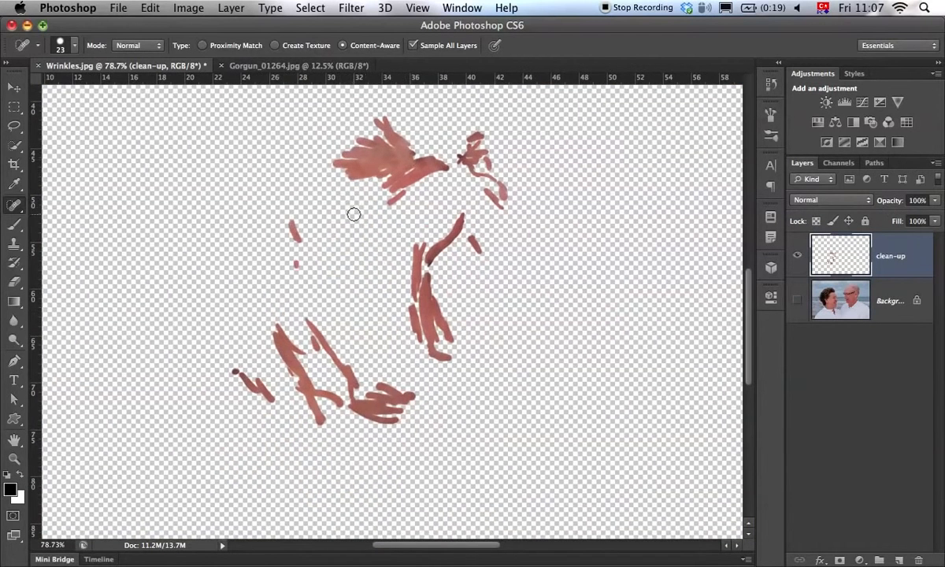
{"action": "left_click", "coordinate": [798, 301]}
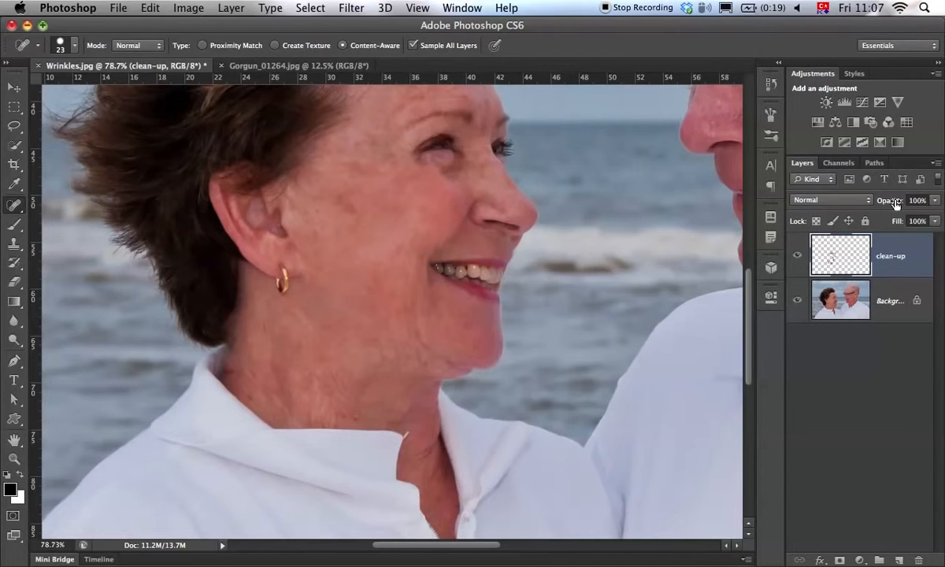
Lower the clean-up layer's opacity to 57% so the wrinkles are softened rather than removed
{"action": "mouse_move", "coordinate": [894, 204]}
{"action": "left_mouse_down"}
{"action": "mouse_move", "coordinate": [883, 206]}
{"action": "mouse_move", "coordinate": [904, 204]}
{"action": "left_mouse_up"}
{"action": "left_click", "coordinate": [935, 202]}
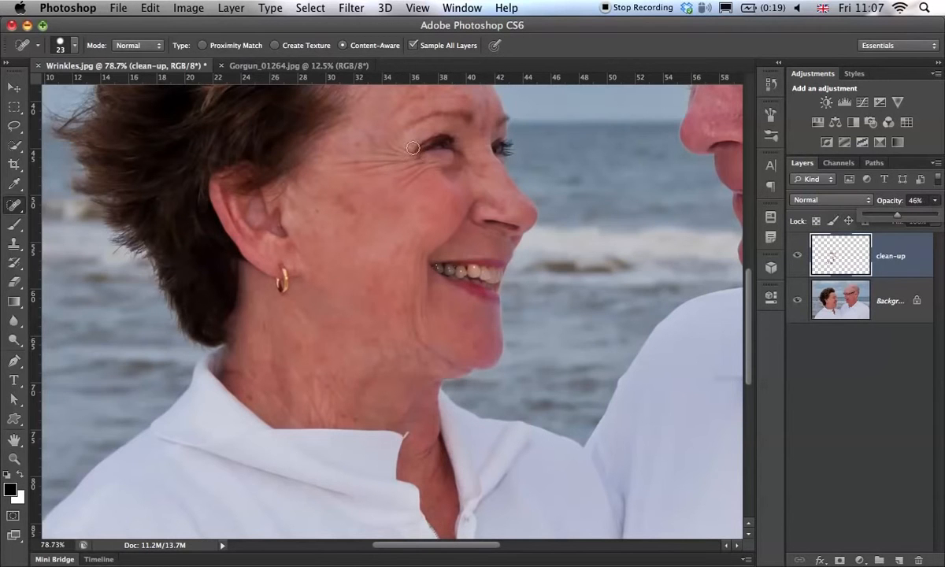
{"action": "left_click", "coordinate": [380, 147]}
{"action": "key", "text": "super+space"}
{"action": "left_click_drag", "start_coordinate": [379, 147], "coordinate": [406, 211]}
{"action": "left_click", "coordinate": [935, 201]}
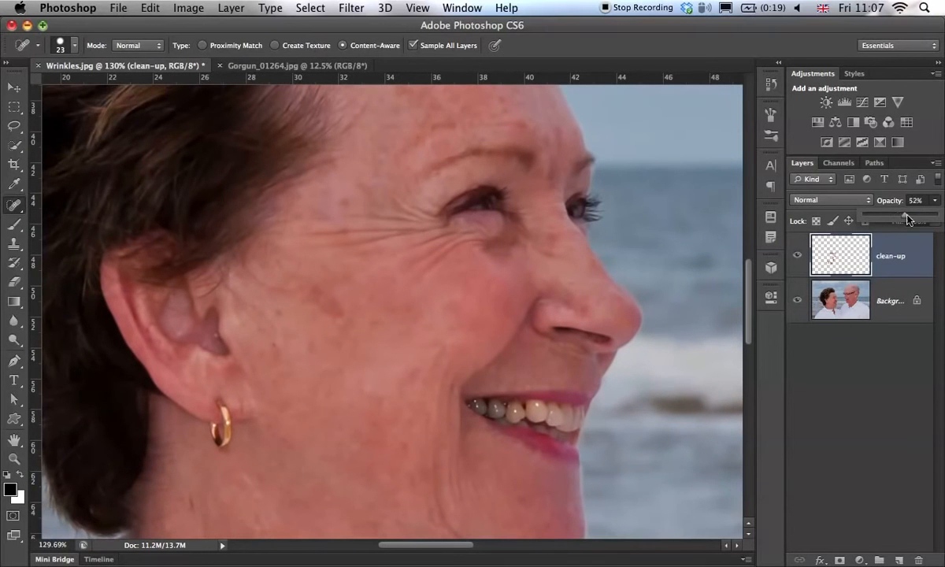
{"action": "left_click_drag", "start_coordinate": [908, 219], "coordinate": [903, 220]}
{"action": "left_click_drag", "start_coordinate": [884, 216], "coordinate": [905, 220]}
Compare the softened wrinkles with the original by toggling the clean-up layer's visibility
{"action": "left_click_drag", "start_coordinate": [708, 25], "coordinate": [656, 24]}
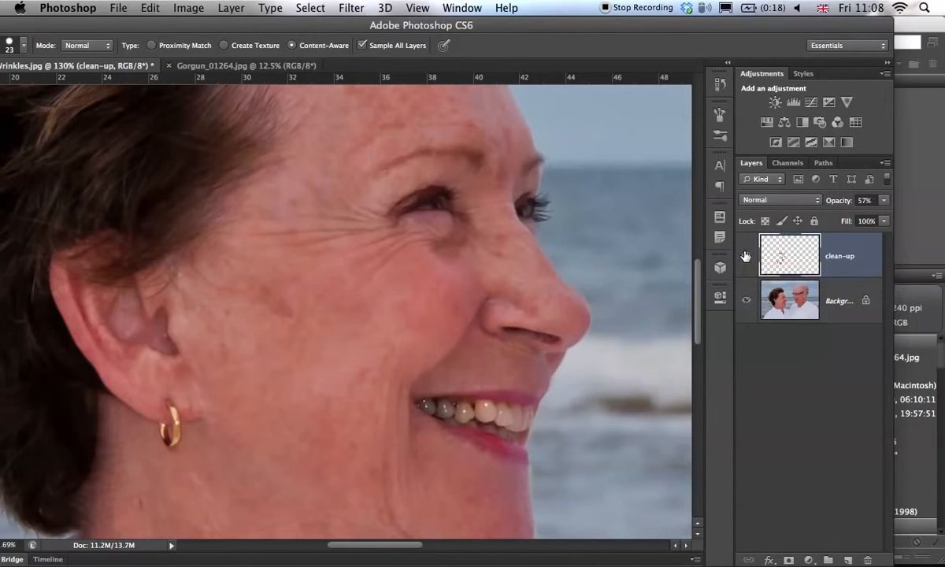
{"action": "left_click_drag", "start_coordinate": [714, 19], "coordinate": [764, 19]}
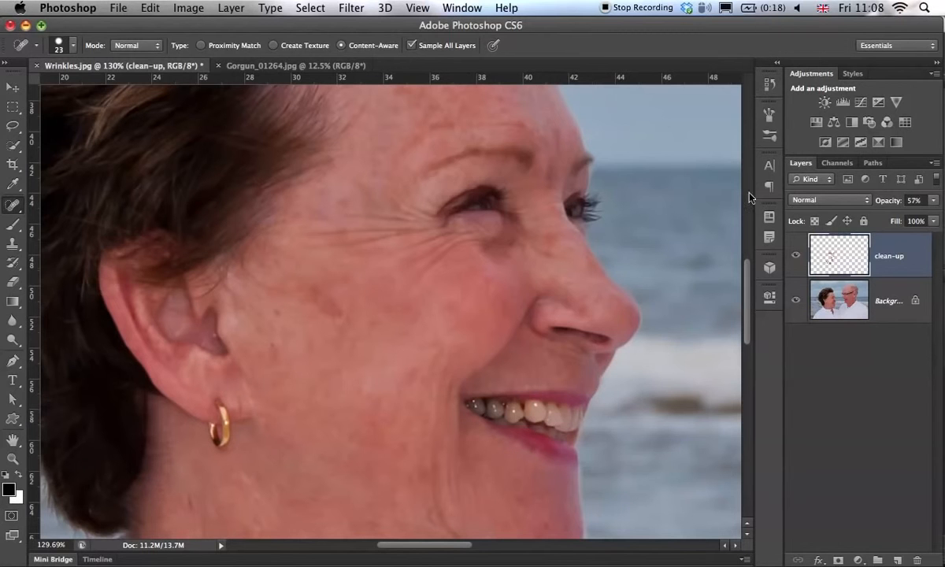
{"action": "left_click", "coordinate": [794, 256]}
{"action": "left_click", "coordinate": [795, 256]}
Select the woman's teeth on the Background layer with the Quick Selection tool at brush size 22
{"action": "left_click_drag", "start_coordinate": [554, 351], "coordinate": [470, 268]}
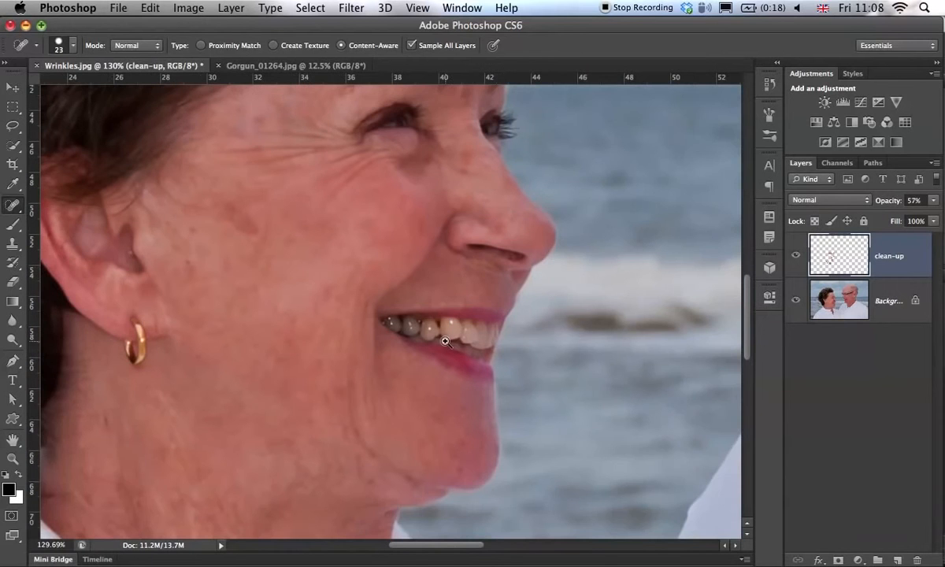
{"action": "left_click_drag", "start_coordinate": [446, 341], "coordinate": [460, 285]}
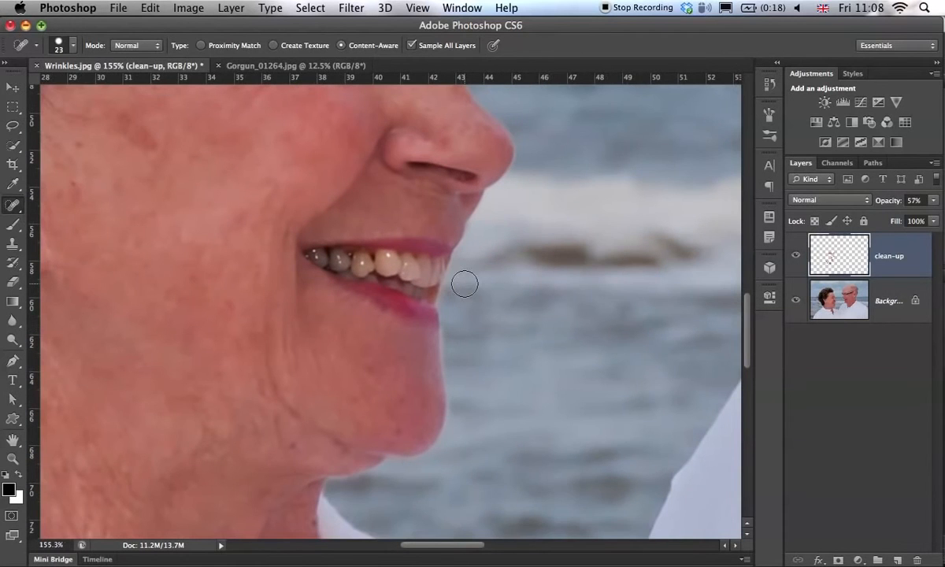
{"action": "key", "text": "super+minus"}
{"action": "key", "text": "super+minus"}
{"action": "key", "text": "super+equal"}
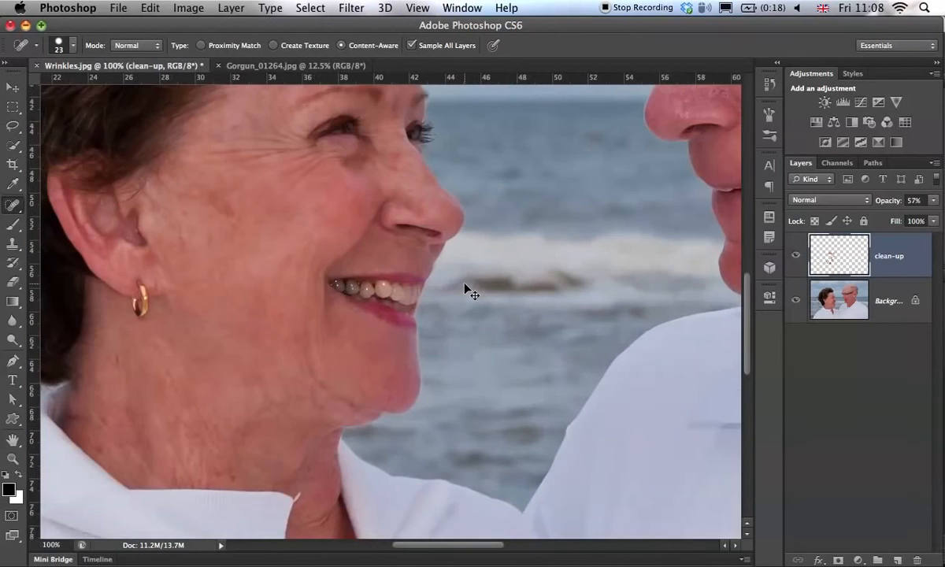
{"action": "key", "text": "super+equal"}
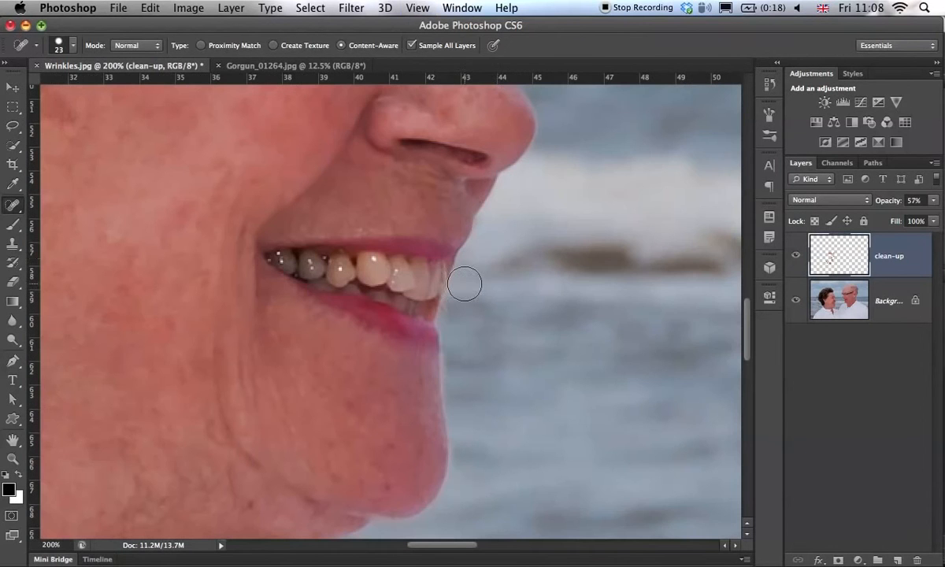
{"action": "left_click", "coordinate": [838, 303]}
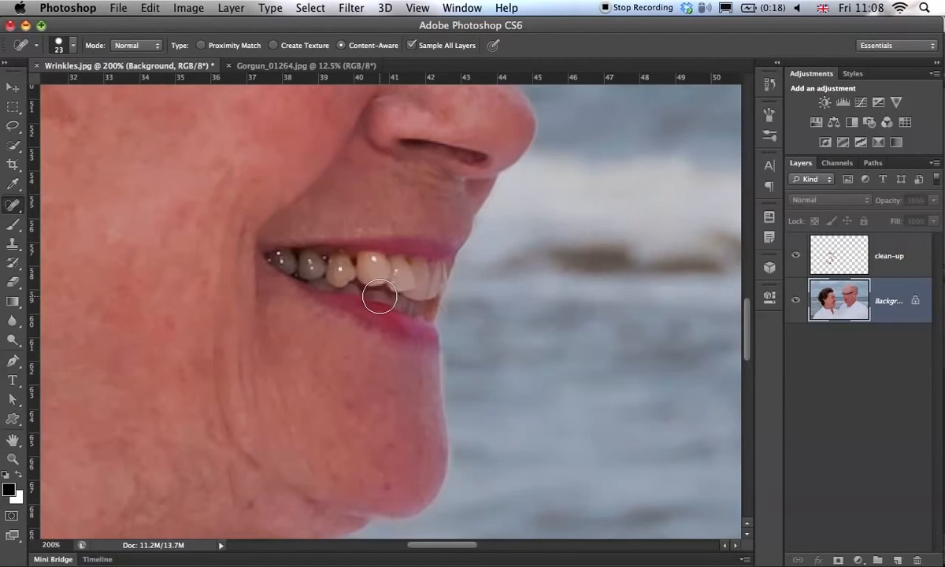
{"action": "key", "text": "w"}
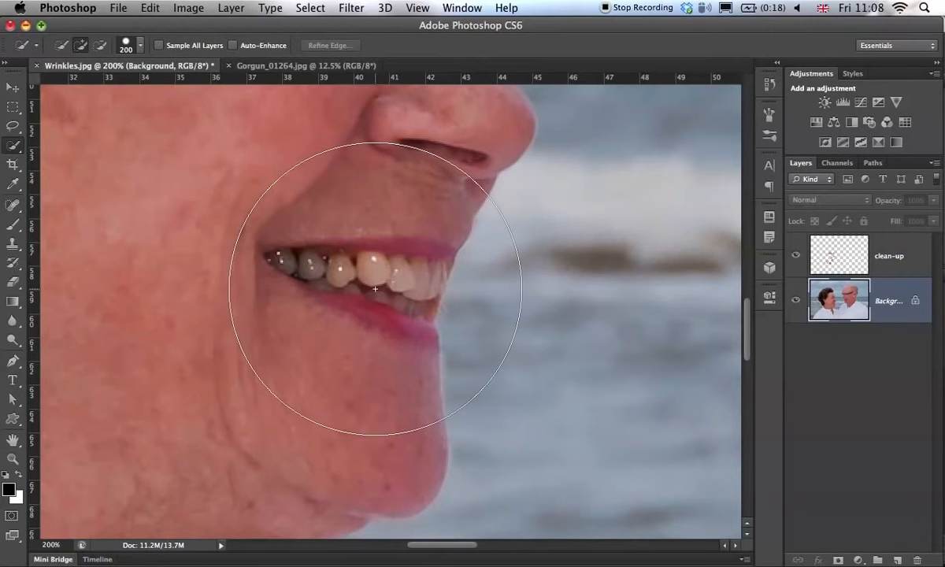
{"action": "left_click_drag", "start_coordinate": [448, 284], "coordinate": [325, 292]}
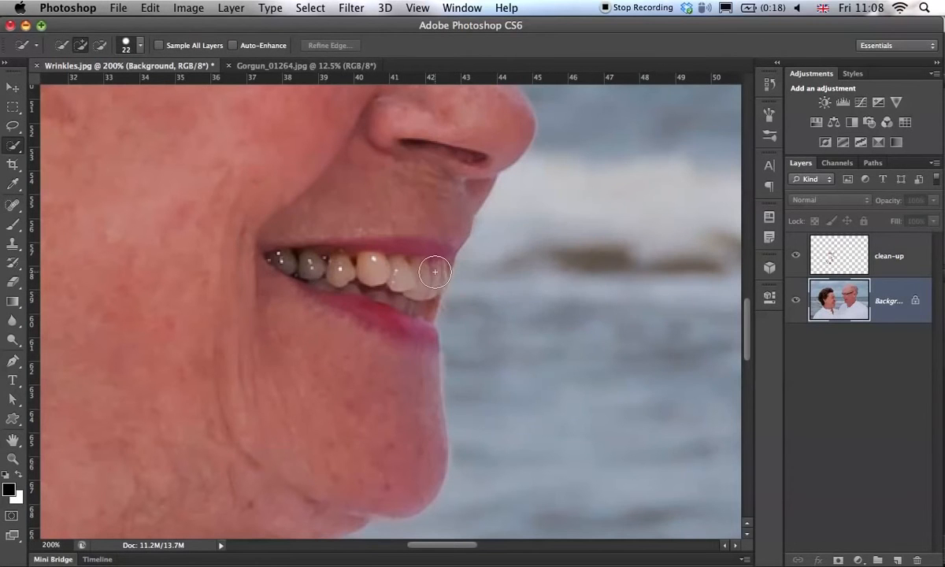
{"action": "mouse_move", "coordinate": [428, 268]}
{"action": "left_mouse_down"}
{"action": "mouse_move", "coordinate": [452, 279]}
{"action": "mouse_move", "coordinate": [298, 264]}
{"action": "mouse_move", "coordinate": [370, 272]}
{"action": "mouse_move", "coordinate": [386, 293]}
{"action": "mouse_move", "coordinate": [346, 271]}
{"action": "mouse_move", "coordinate": [385, 249]}
{"action": "mouse_move", "coordinate": [433, 262]}
{"action": "left_mouse_up"}
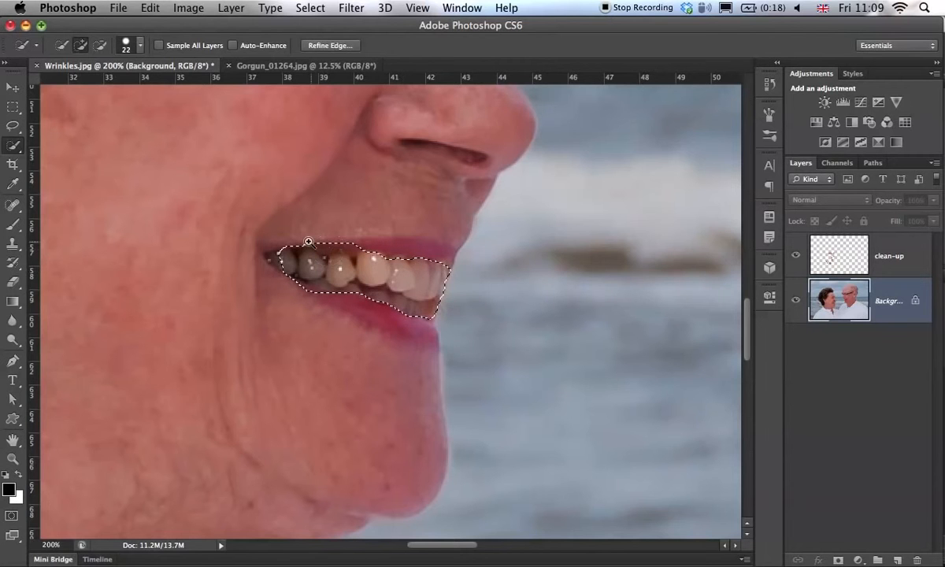
Refine the teeth selection with the Lasso tool, subtracting the gums and dark gaps and including the rearmost teeth
{"action": "scroll", "coordinate": [342, 268], "scroll_direction": "up", "scroll_amount": 3}
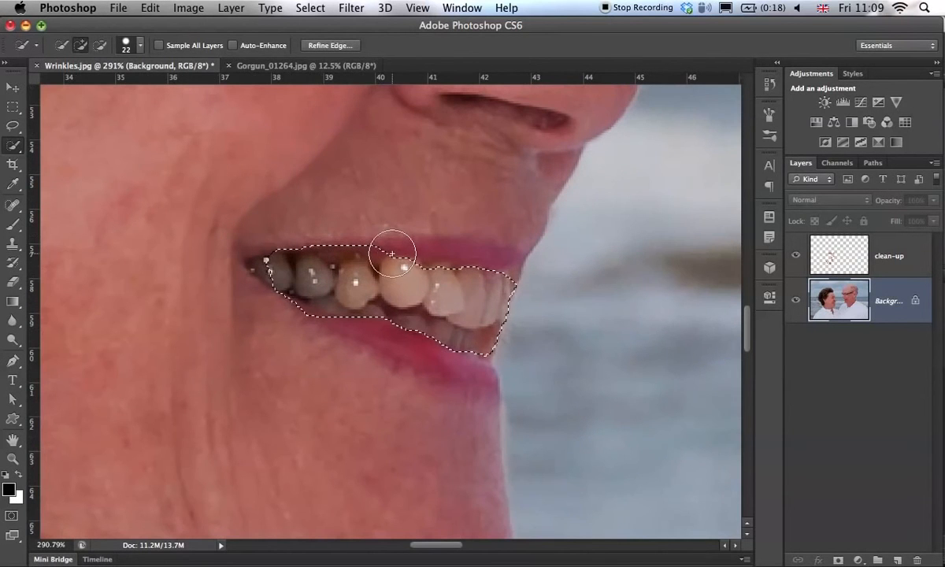
{"action": "key", "text": "l"}
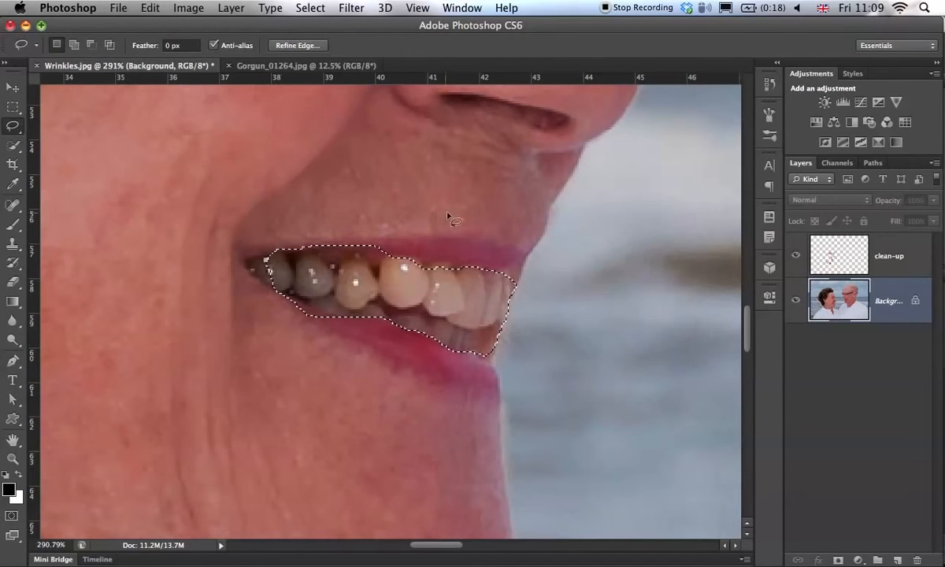
{"action": "key", "text": "alt"}
{"action": "mouse_move", "coordinate": [403, 244]}
{"action": "left_mouse_down"}
{"action": "mouse_move", "coordinate": [375, 227]}
{"action": "mouse_move", "coordinate": [378, 262]}
{"action": "mouse_move", "coordinate": [364, 241]}
{"action": "mouse_move", "coordinate": [276, 266]}
{"action": "mouse_move", "coordinate": [258, 252]}
{"action": "mouse_move", "coordinate": [325, 232]}
{"action": "mouse_move", "coordinate": [352, 237]}
{"action": "left_mouse_up"}
{"action": "key", "text": "alt"}
{"action": "mouse_move", "coordinate": [313, 331]}
{"action": "left_mouse_down"}
{"action": "mouse_move", "coordinate": [264, 298]}
{"action": "mouse_move", "coordinate": [314, 331]}
{"action": "mouse_move", "coordinate": [355, 304]}
{"action": "mouse_move", "coordinate": [427, 321]}
{"action": "mouse_move", "coordinate": [384, 318]}
{"action": "mouse_move", "coordinate": [249, 250]}
{"action": "mouse_move", "coordinate": [245, 271]}
{"action": "mouse_move", "coordinate": [245, 263]}
{"action": "mouse_move", "coordinate": [231, 267]}
{"action": "mouse_move", "coordinate": [249, 287]}
{"action": "mouse_move", "coordinate": [260, 282]}
{"action": "left_mouse_up"}
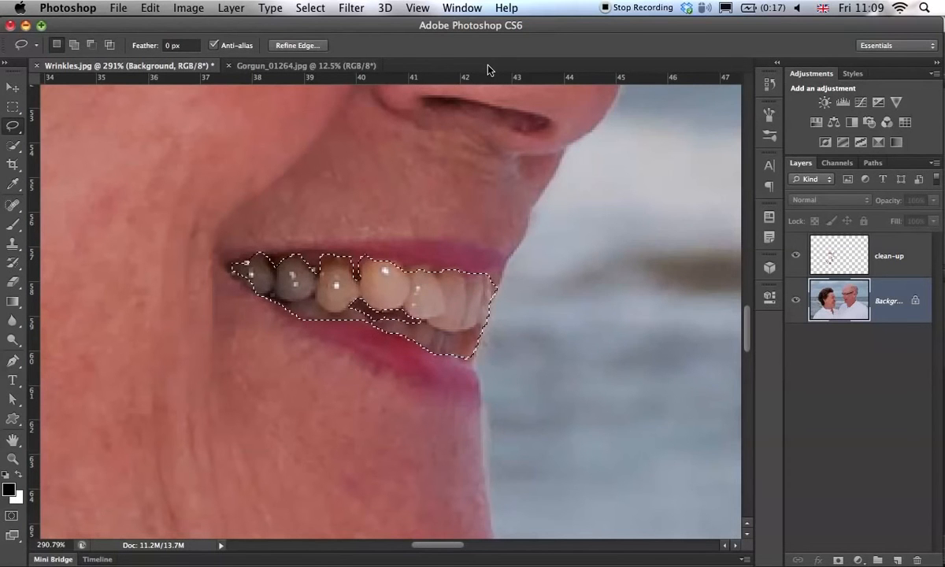
{"action": "key", "text": "v"}
{"action": "left_click_drag", "start_coordinate": [439, 325], "coordinate": [564, 220]}
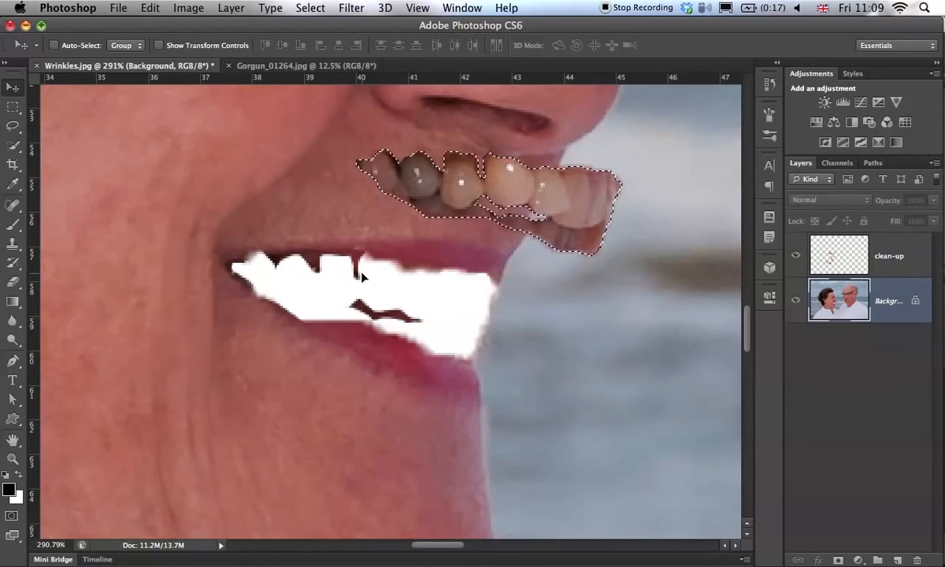
{"action": "key", "text": "super+z"}
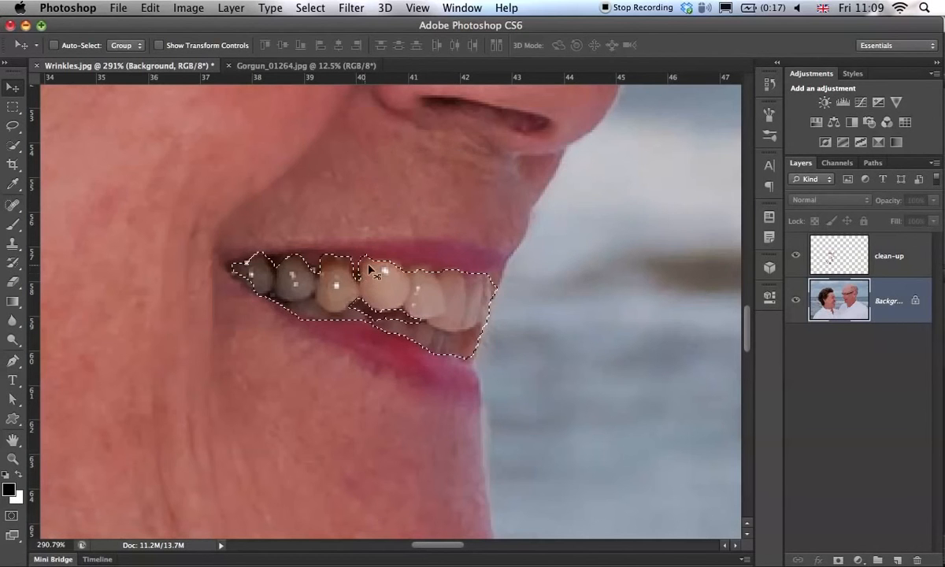
{"action": "key", "text": "l"}
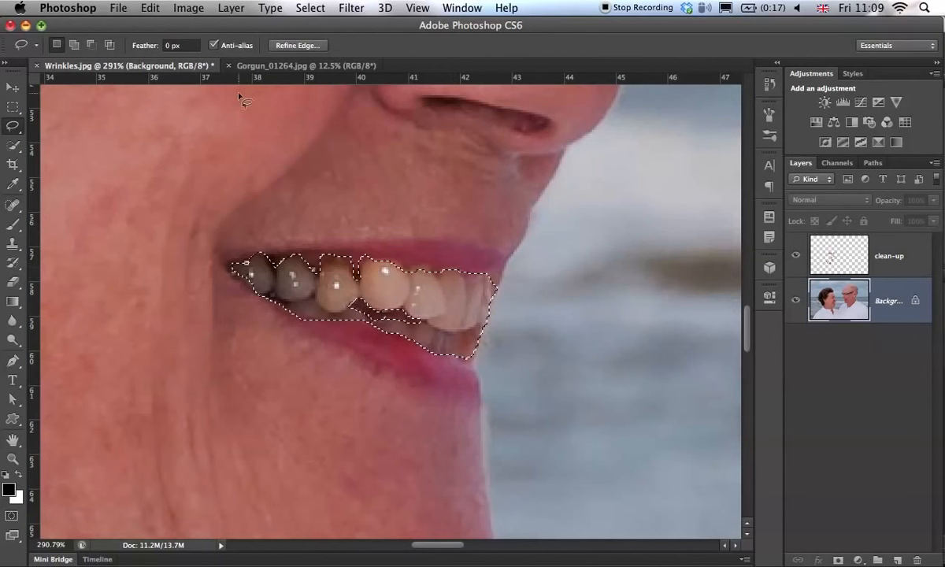
Soften the teeth selection with Refine Edge, using a 2.9 px feather and a -13% edge shift, output to Selection
{"action": "left_click", "coordinate": [309, 8]}
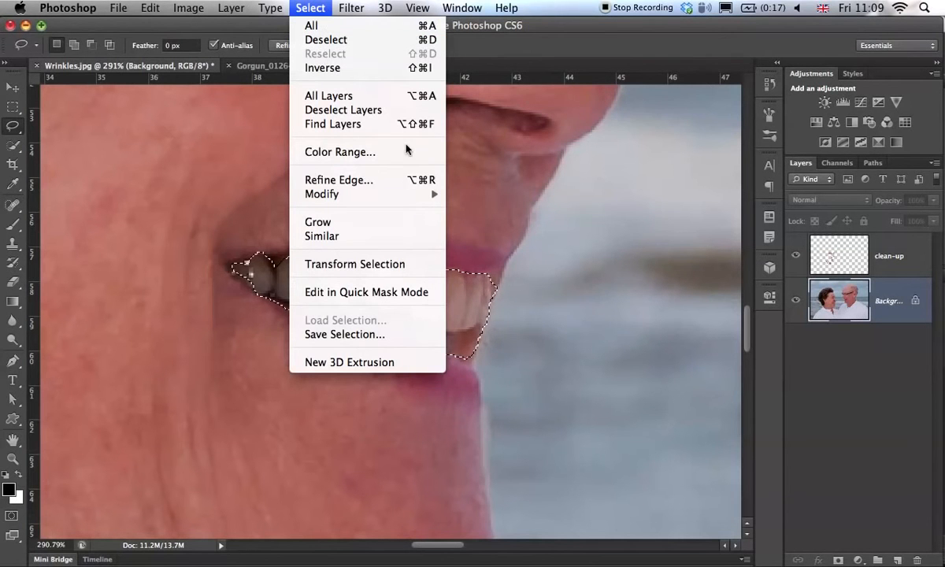
{"action": "left_click", "coordinate": [551, 37]}
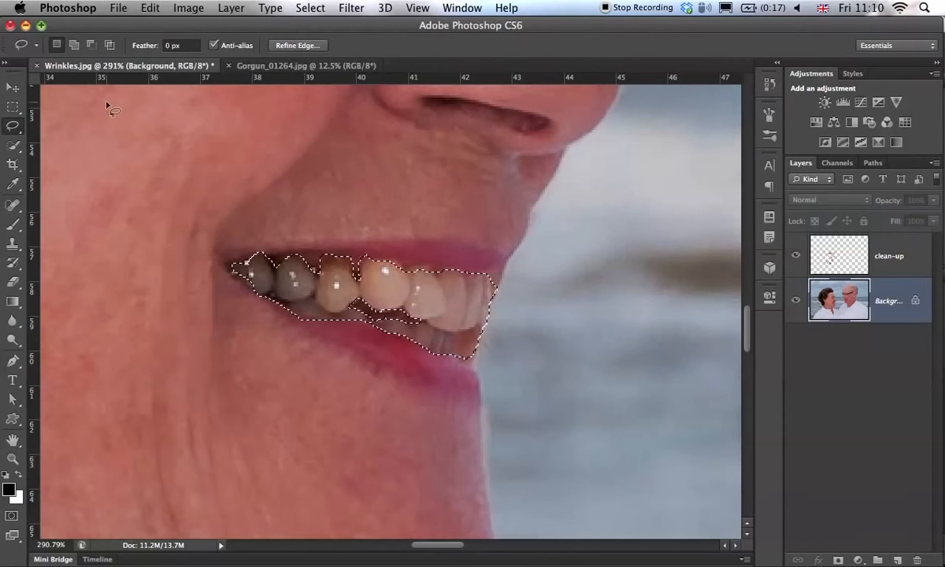
{"action": "left_click", "coordinate": [305, 48]}
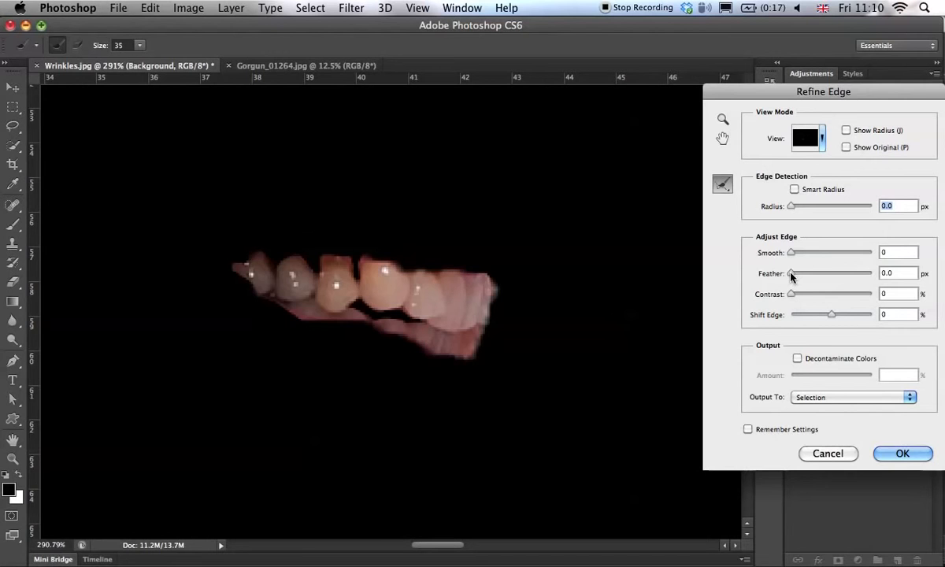
{"action": "left_click_drag", "start_coordinate": [792, 273], "coordinate": [804, 273]}
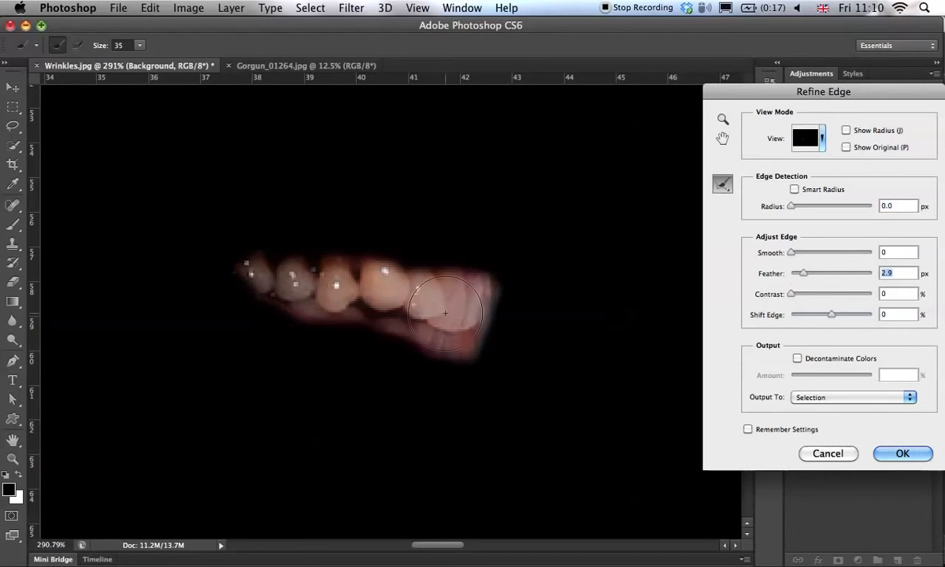
{"action": "left_click_drag", "start_coordinate": [831, 314], "coordinate": [825, 314]}
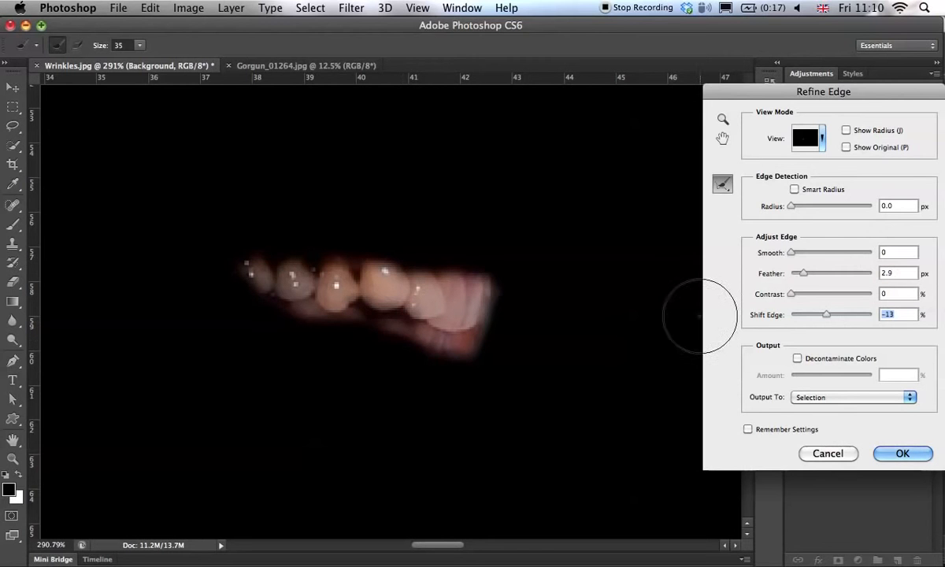
{"action": "left_click", "coordinate": [907, 455]}
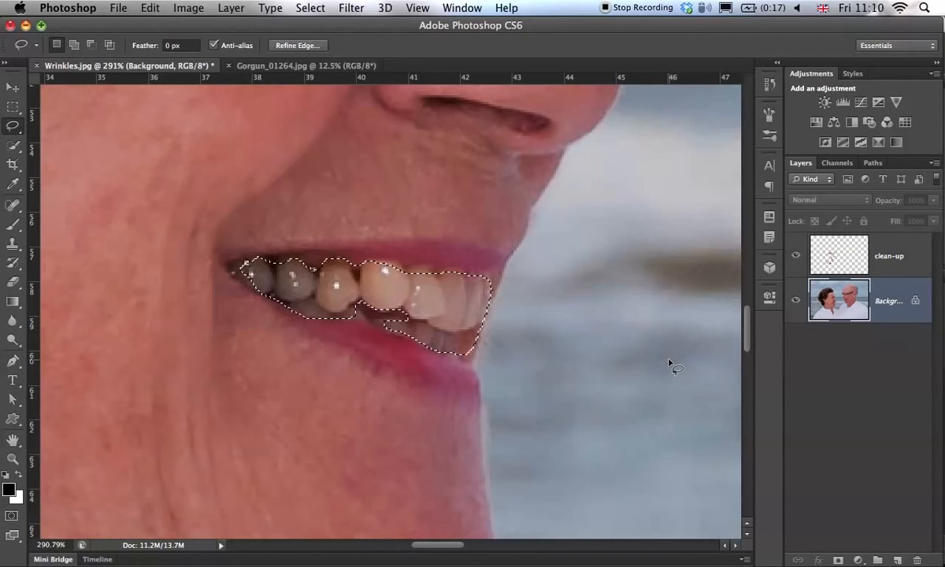
Copy the selected teeth onto their own layer and name it teeth
{"action": "key", "text": "super+j"}
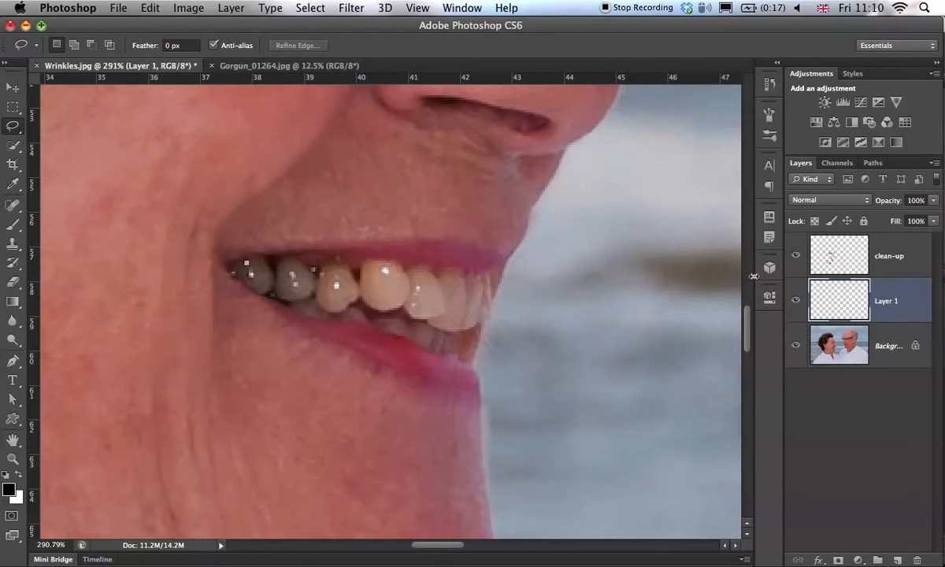
{"action": "key", "text": "v"}
{"action": "double_click", "coordinate": [887, 300]}
{"action": "type", "text": "teeth"}
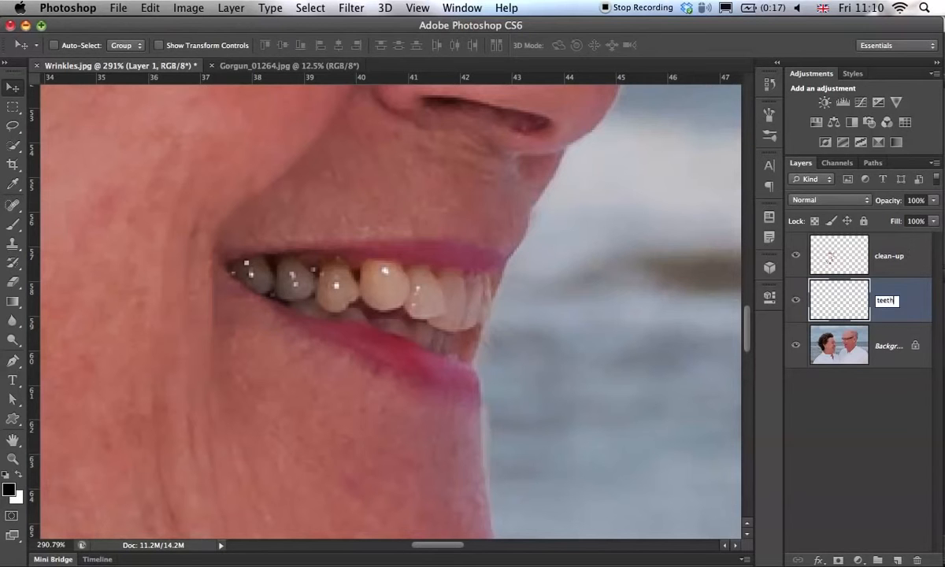
{"action": "key", "text": "Return"}
{"action": "left_click_drag", "start_coordinate": [596, 295], "coordinate": [436, 319]}
{"action": "key", "text": "ctrl+z"}
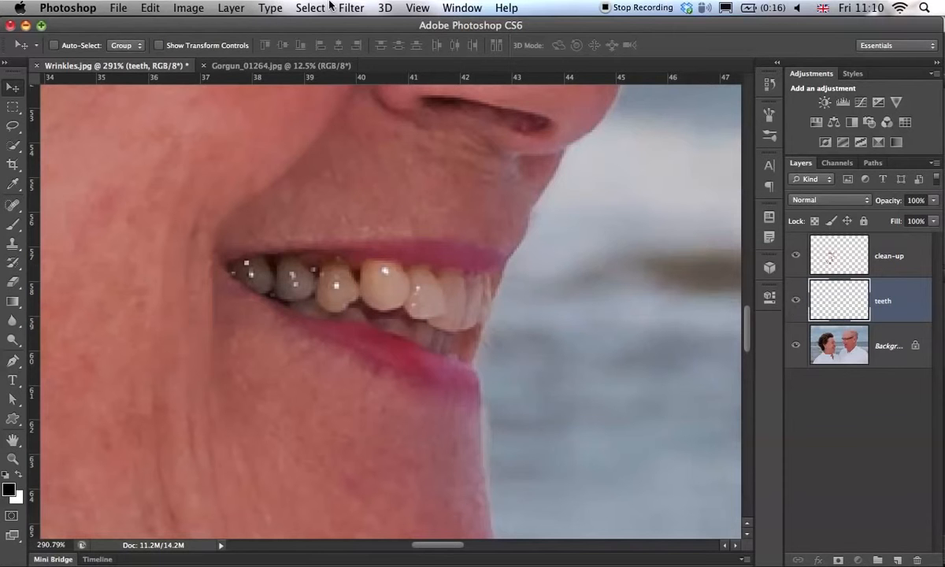
Remove the yellow tint from the teeth layer with Hue/Saturation, setting the Yellows saturation to -100
{"action": "left_click", "coordinate": [189, 8]}
{"action": "mouse_move", "coordinate": [214, 55]}
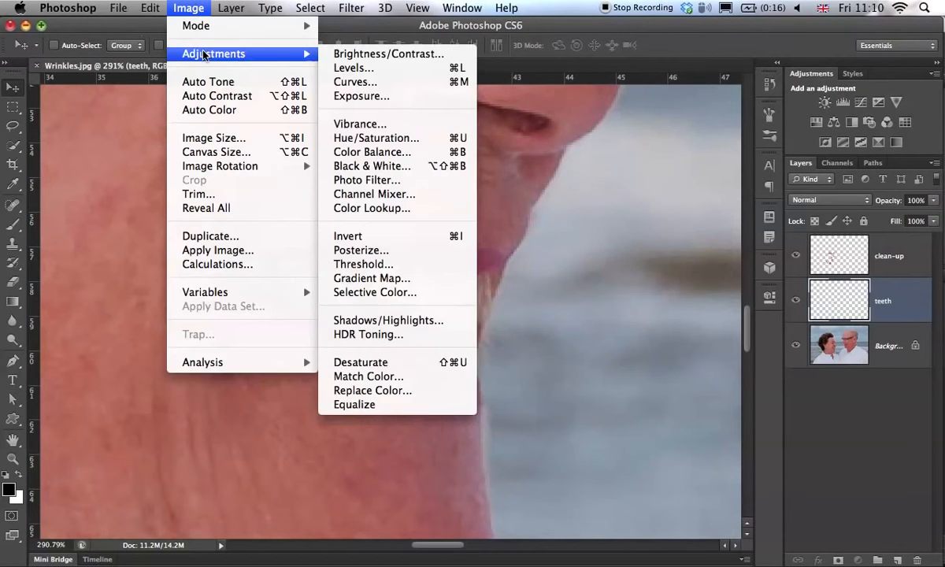
{"action": "left_click", "coordinate": [427, 140]}
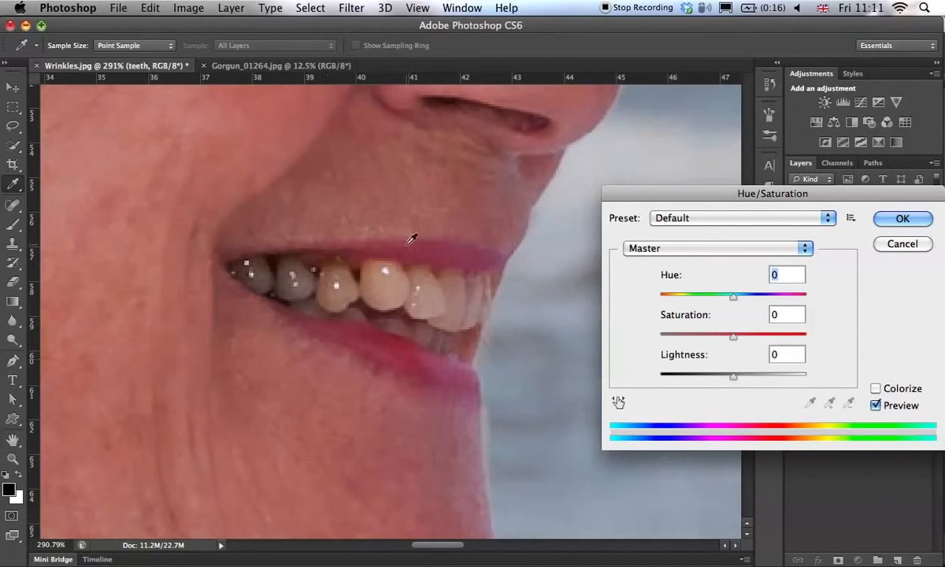
{"action": "left_click", "coordinate": [673, 250]}
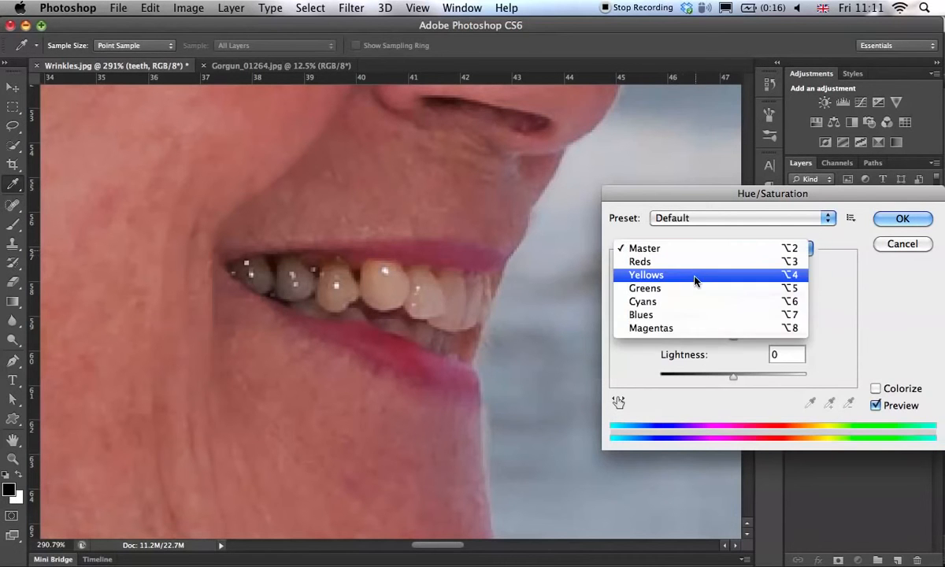
{"action": "left_click", "coordinate": [695, 278]}
{"action": "left_click_drag", "start_coordinate": [324, 277], "coordinate": [453, 276]}
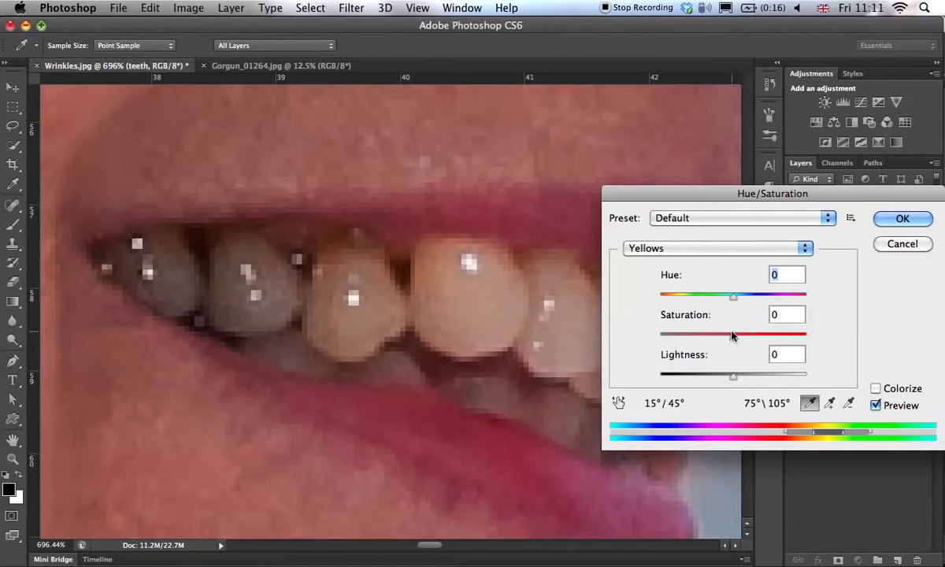
{"action": "left_click_drag", "start_coordinate": [729, 337], "coordinate": [630, 329]}
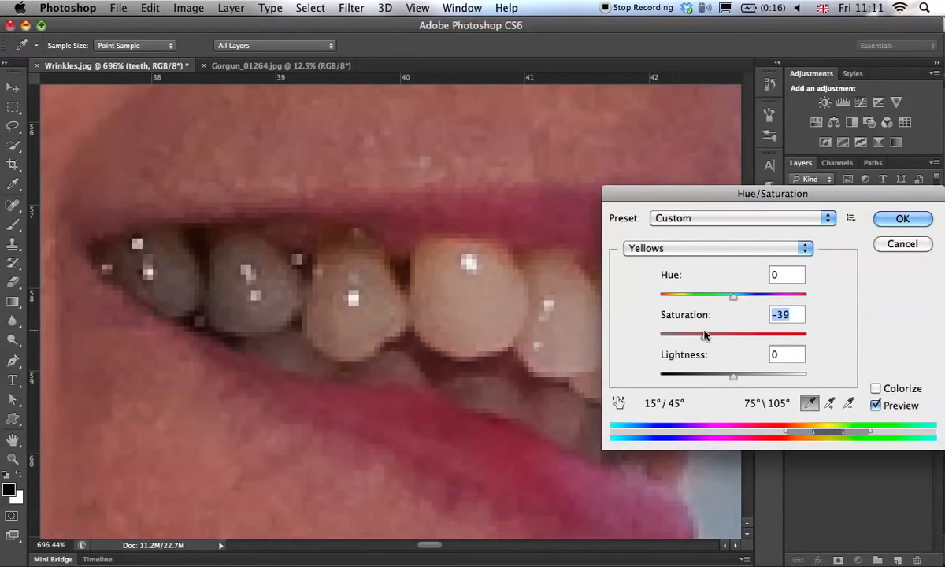
{"action": "left_click", "coordinate": [876, 405]}
{"action": "left_click", "coordinate": [876, 406]}
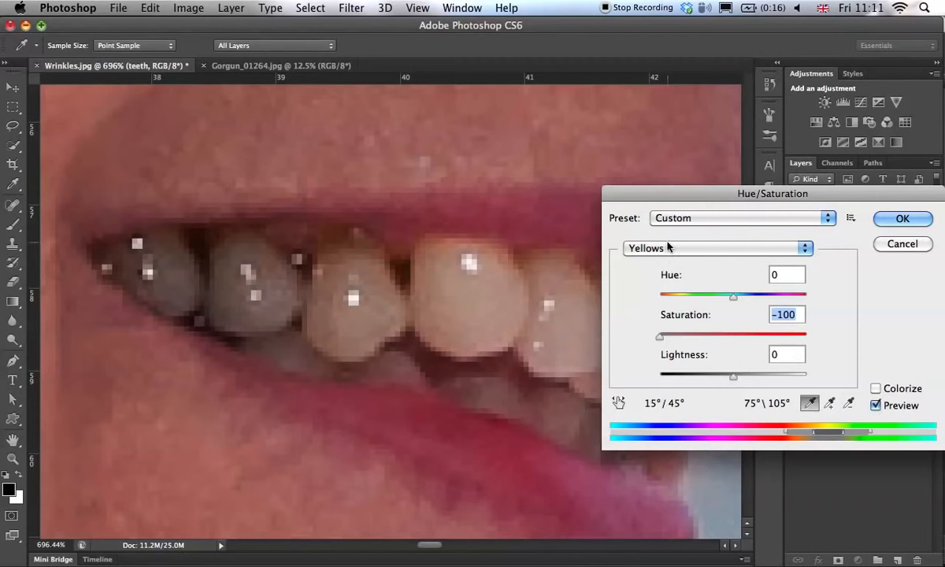
Brighten the teeth with a Master lightness of +15, compare with the unadjusted preview, and apply the Hue/Saturation adjustment
{"action": "left_click", "coordinate": [644, 248]}
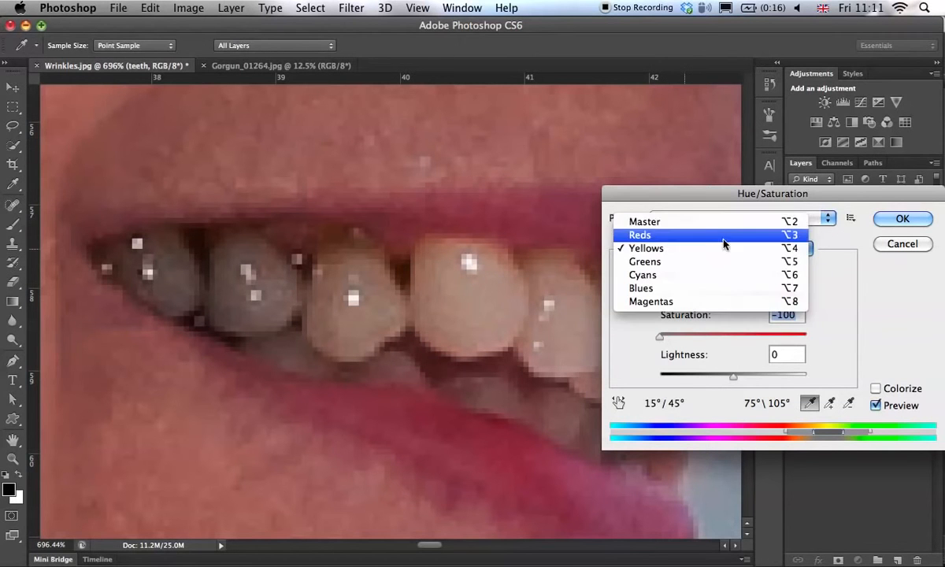
{"action": "left_click", "coordinate": [717, 226]}
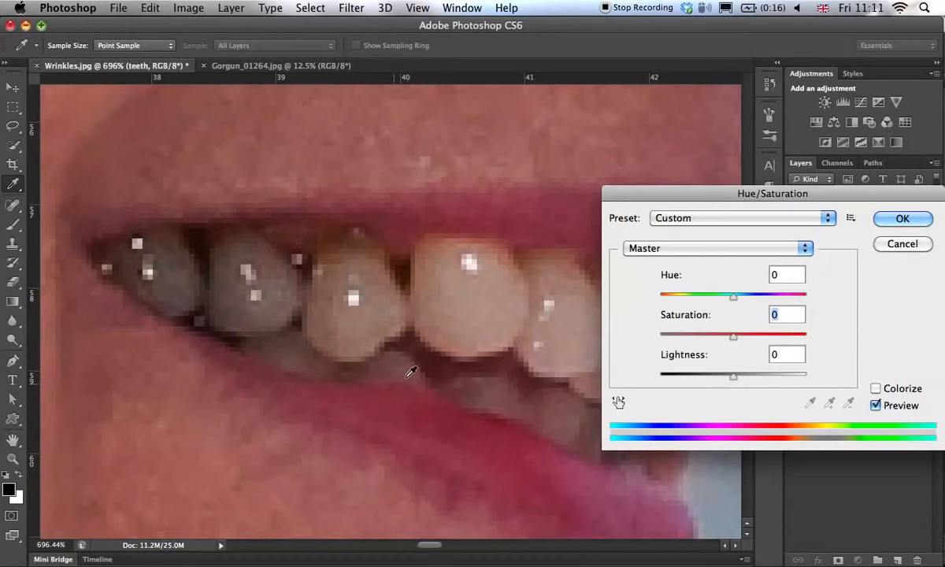
{"action": "scroll", "coordinate": [411, 369], "scroll_direction": "down", "scroll_amount": 8}
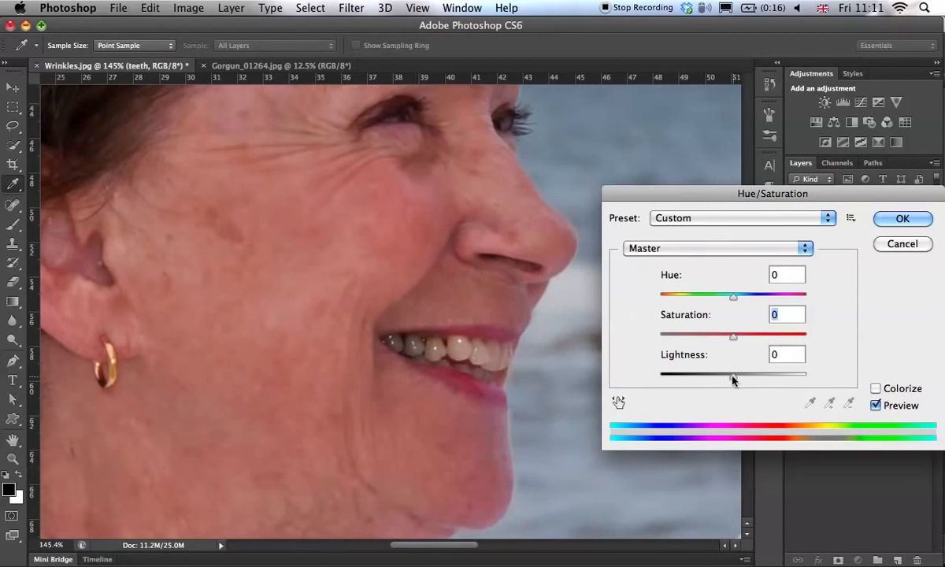
{"action": "left_click_drag", "start_coordinate": [731, 378], "coordinate": [740, 378]}
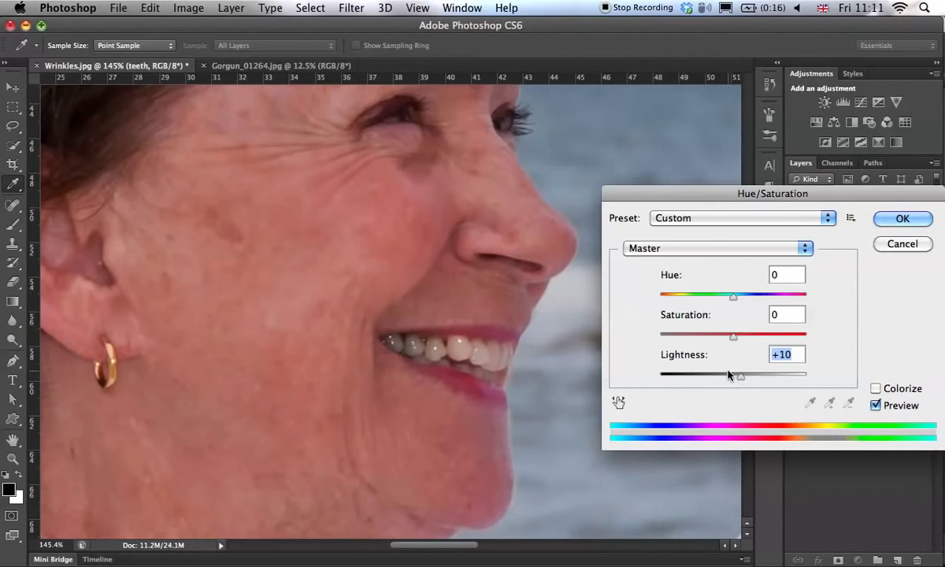
{"action": "mouse_move", "coordinate": [750, 379]}
{"action": "left_mouse_down"}
{"action": "mouse_move", "coordinate": [767, 378]}
{"action": "mouse_move", "coordinate": [745, 380]}
{"action": "left_mouse_up"}
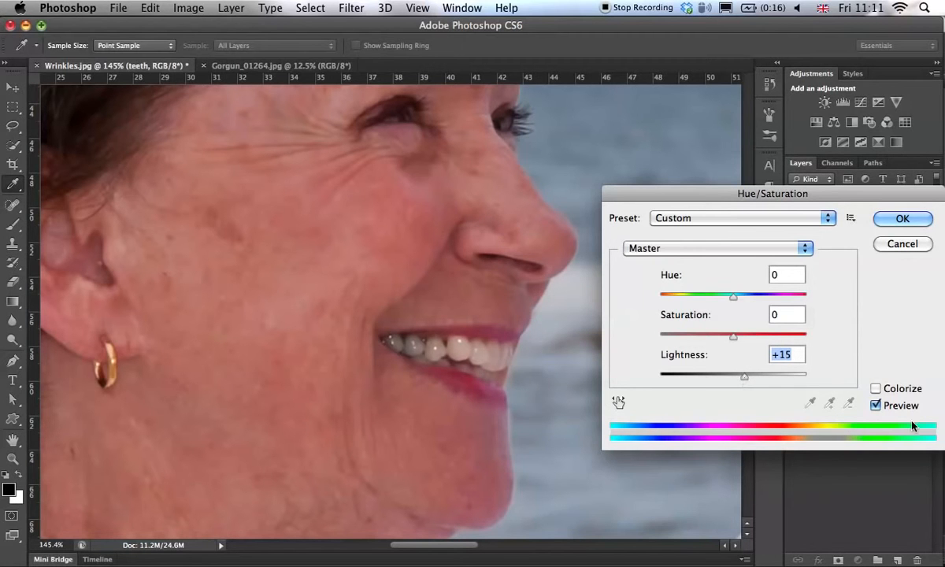
{"action": "left_click", "coordinate": [875, 406]}
{"action": "left_click", "coordinate": [876, 406]}
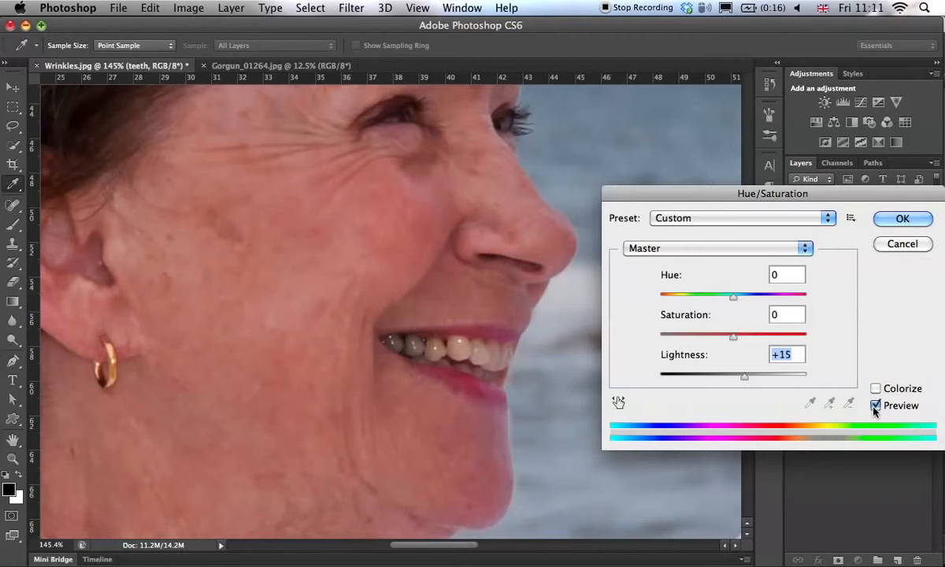
{"action": "left_click", "coordinate": [875, 405]}
{"action": "left_click", "coordinate": [875, 405]}
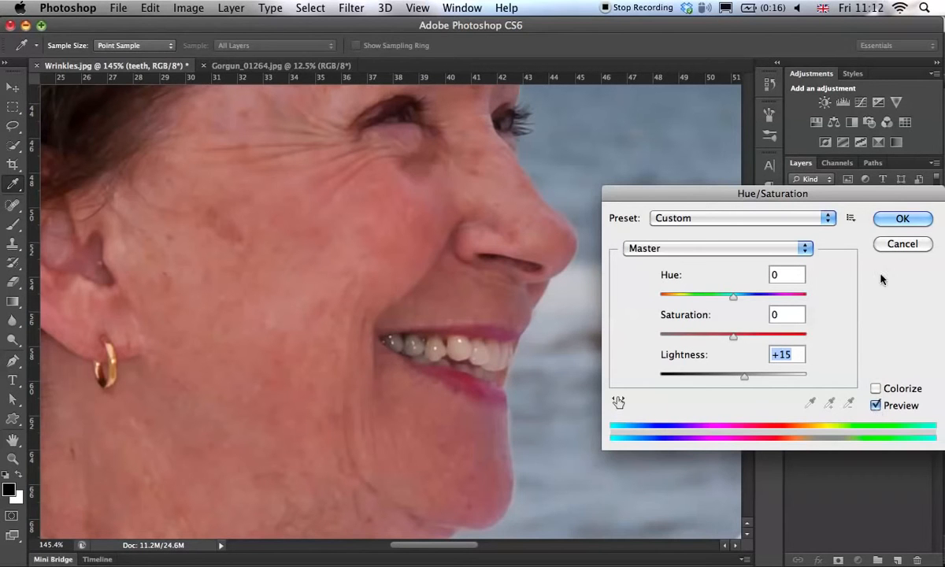
{"action": "key", "text": "Return"}
{"action": "key", "text": "v"}
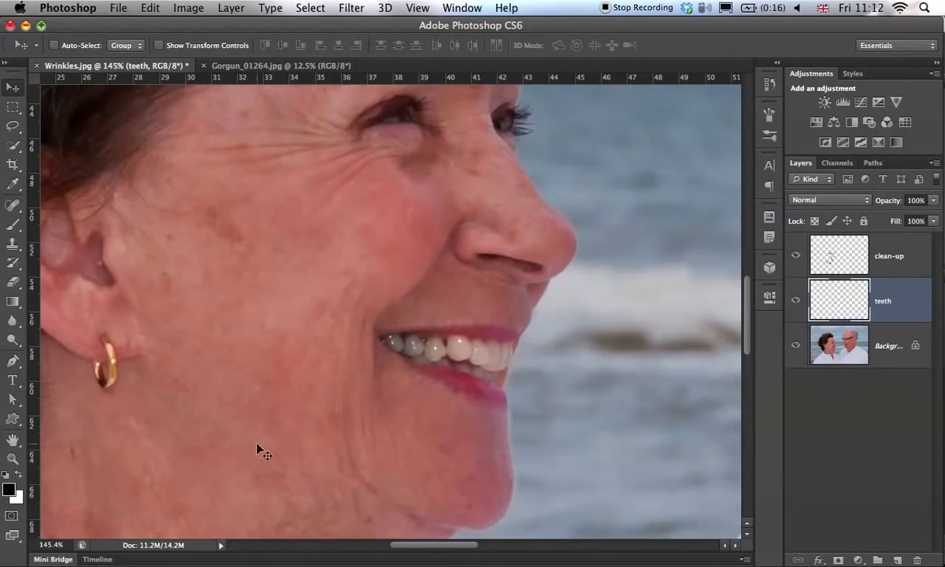
Compare the retouched face with the original by toggling the visibility of every layer except the Background
{"action": "key", "text": "super+space"}
{"action": "left_click_drag", "start_coordinate": [280, 445], "coordinate": [226, 449]}
{"action": "left_click_drag", "start_coordinate": [314, 365], "coordinate": [283, 293]}
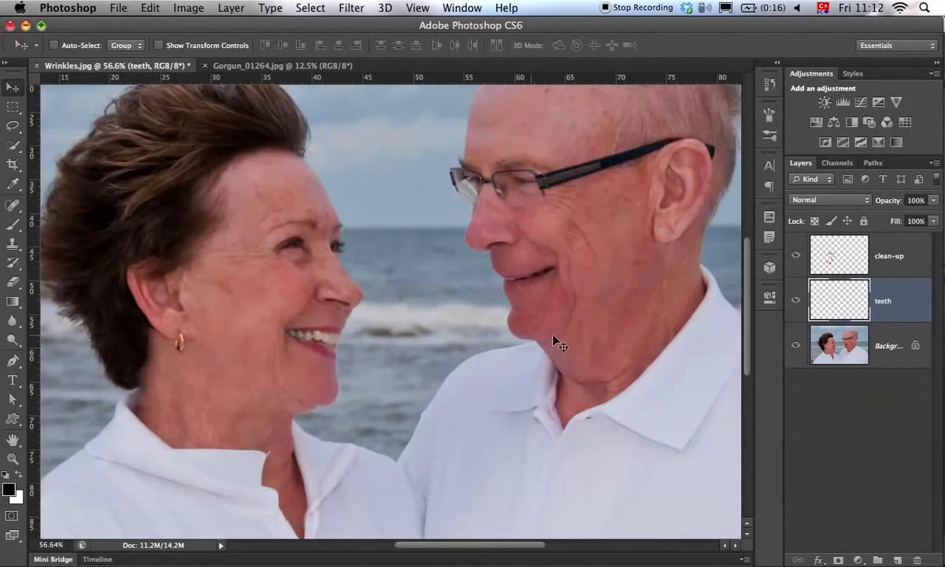
{"action": "left_click", "coordinate": [796, 348], "text": "alt"}
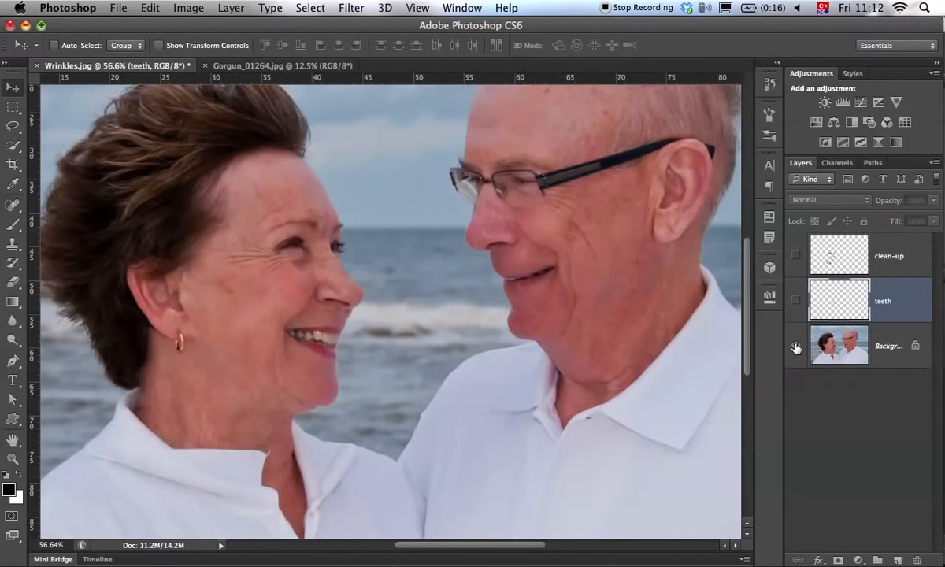
{"action": "left_click", "coordinate": [796, 348], "text": "alt"}
{"action": "key", "text": "super+space"}
{"action": "left_click_drag", "start_coordinate": [324, 293], "coordinate": [446, 334]}
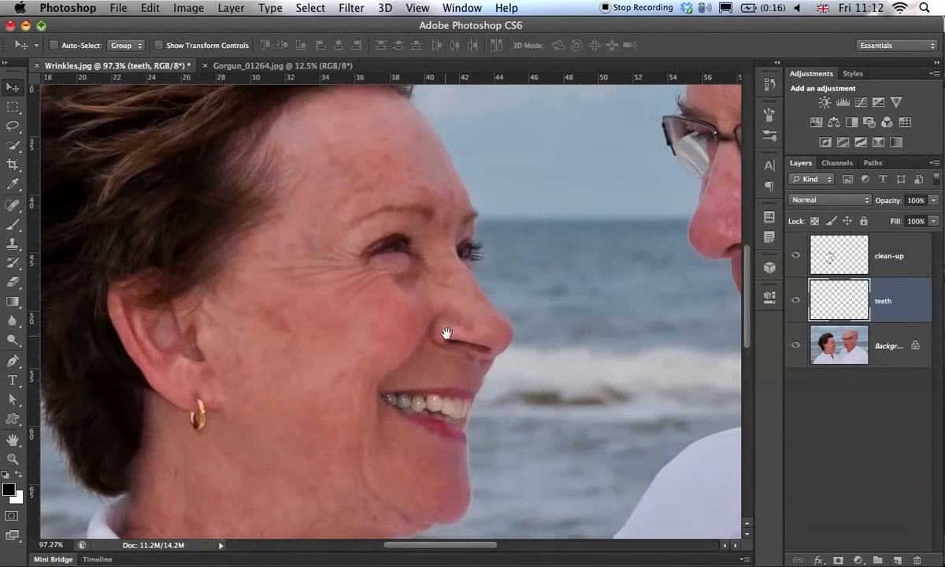
{"action": "left_click", "coordinate": [796, 347], "text": "alt"}
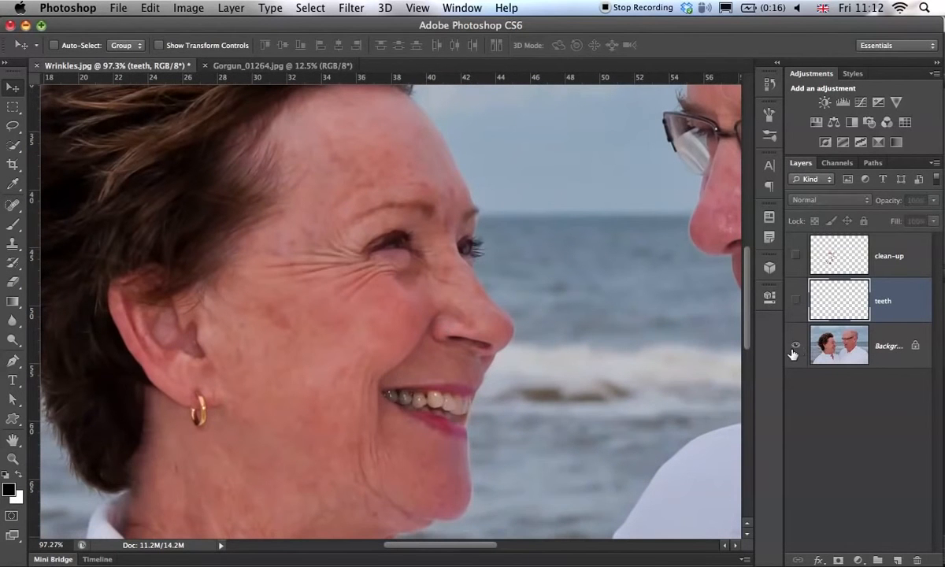
{"action": "left_click", "coordinate": [794, 352], "text": "alt"}
{"action": "left_click", "coordinate": [797, 345], "text": "alt"}
{"action": "left_click", "coordinate": [798, 345], "text": "alt"}
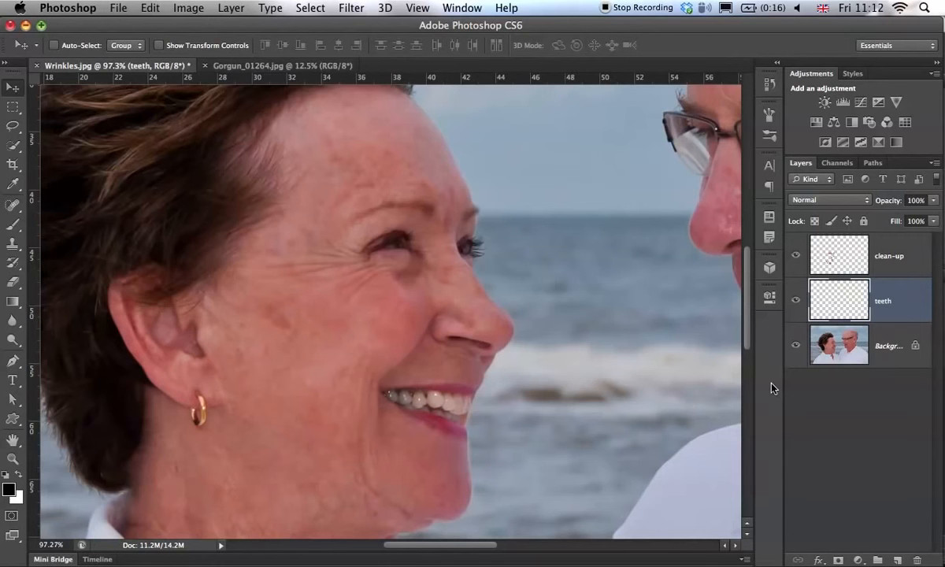
Switch to Adobe Bridge, open Lint.jpg from the Retouch folder in Photoshop, and inspect the man's black shirt closely
{"action": "key", "text": "super+Tab"}
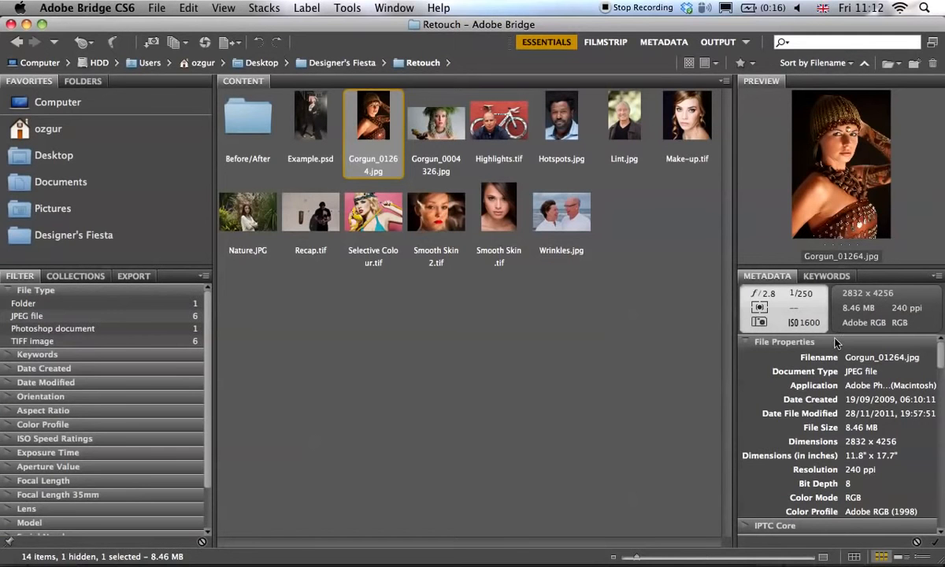
{"action": "left_click", "coordinate": [624, 147]}
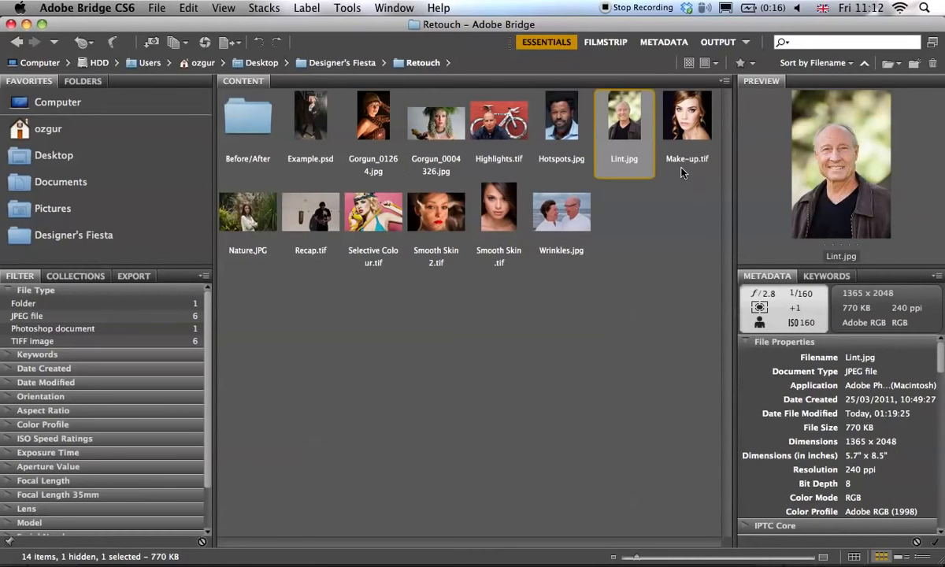
{"action": "double_click", "coordinate": [631, 134]}
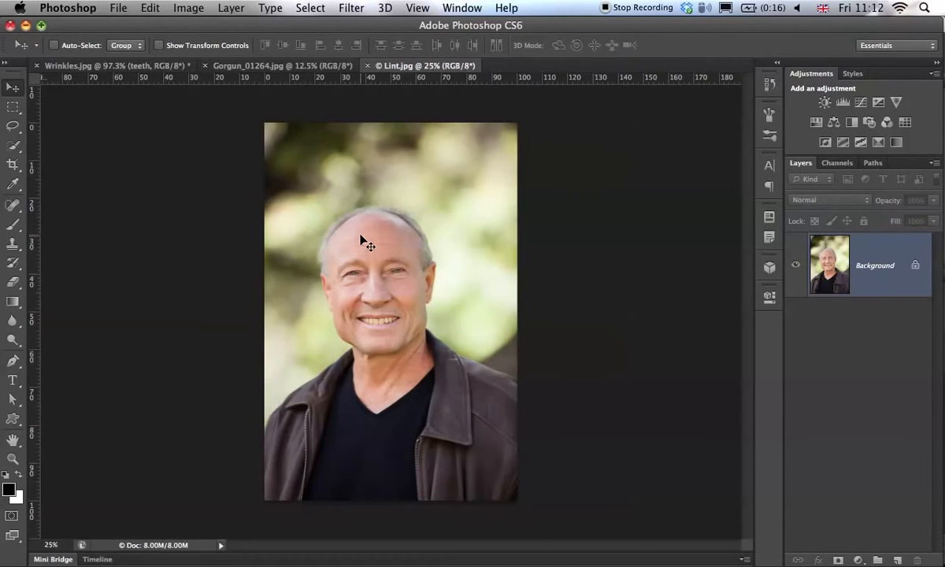
{"action": "left_click_drag", "start_coordinate": [386, 428], "coordinate": [464, 296]}
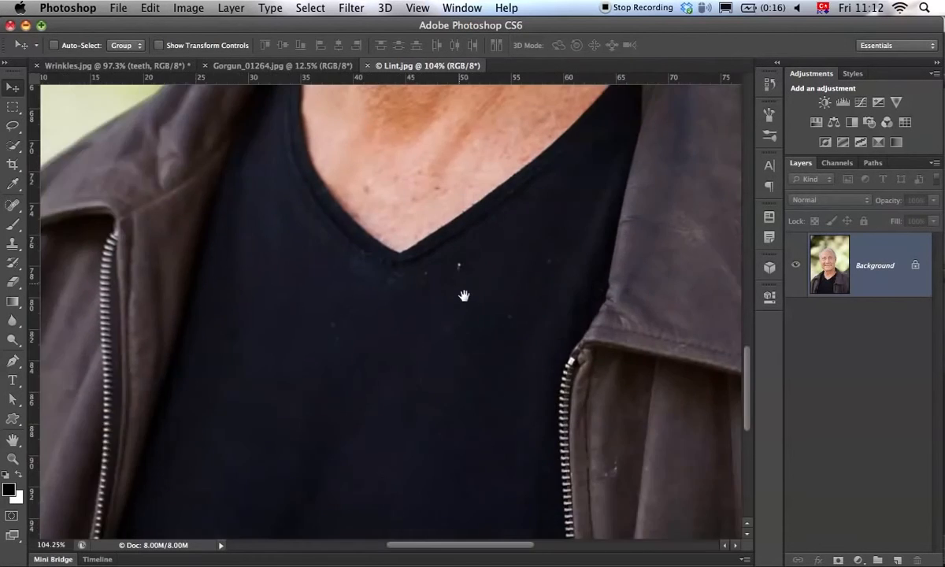
Try removing the white lint speck below the shirt's neckline with the content-aware Spot Healing Brush, and undo the stroke
{"action": "left_click_drag", "start_coordinate": [423, 334], "coordinate": [432, 255]}
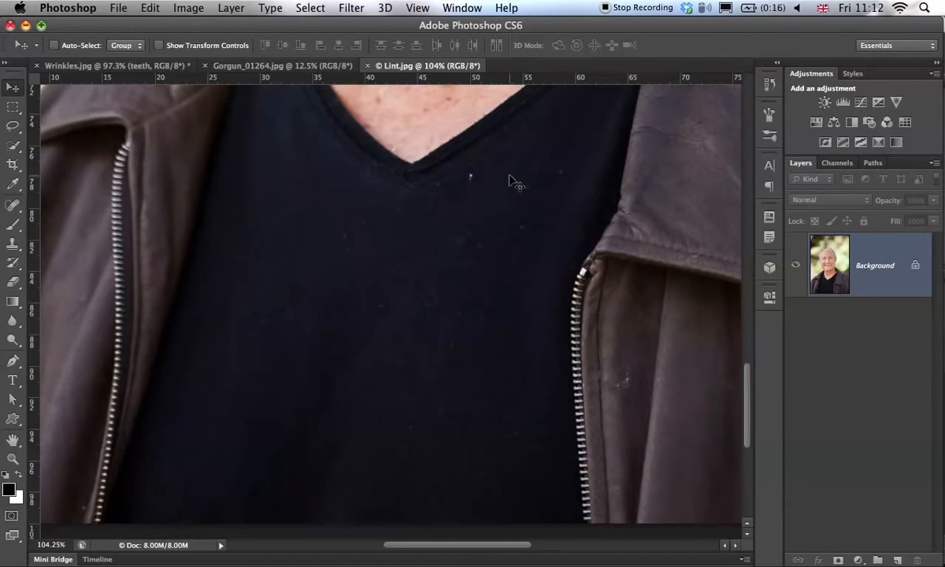
{"action": "scroll", "coordinate": [503, 289], "scroll_direction": "up", "scroll_amount": 5}
{"action": "scroll", "coordinate": [479, 163], "scroll_direction": "up", "scroll_amount": 2}
{"action": "scroll", "coordinate": [479, 162], "scroll_direction": "down", "scroll_amount": 10}
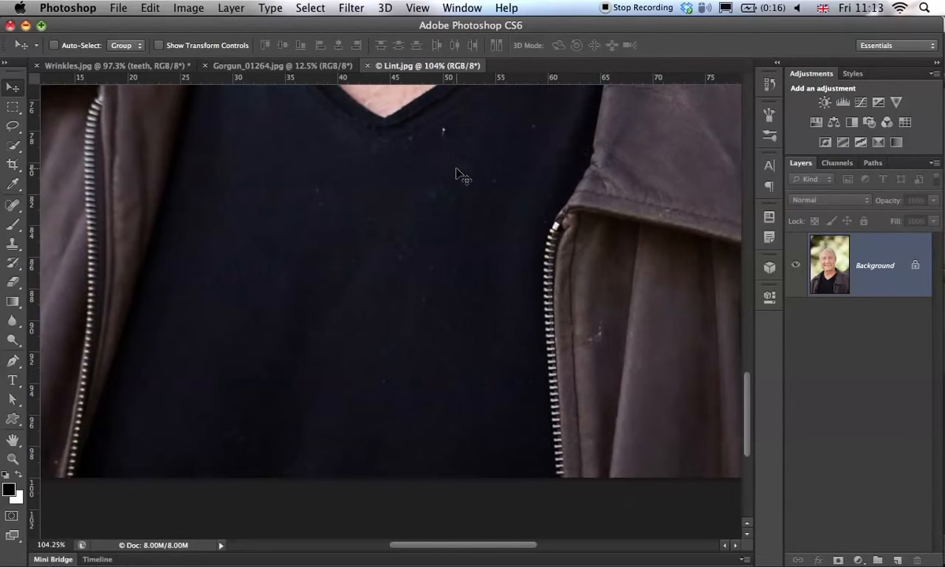
{"action": "key", "text": "super+space"}
{"action": "left_click", "coordinate": [445, 159], "text": "super"}
{"action": "key", "text": "j"}
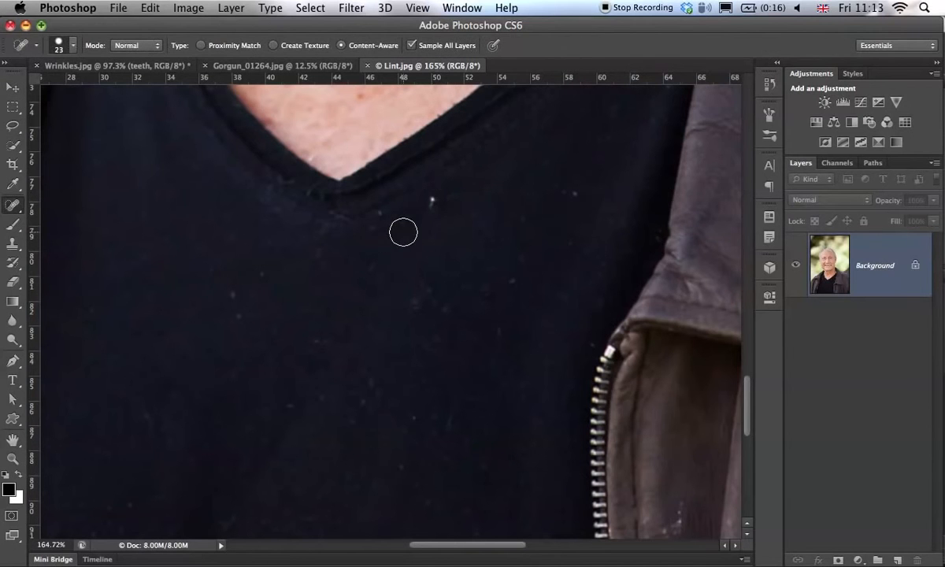
{"action": "left_click", "coordinate": [433, 203]}
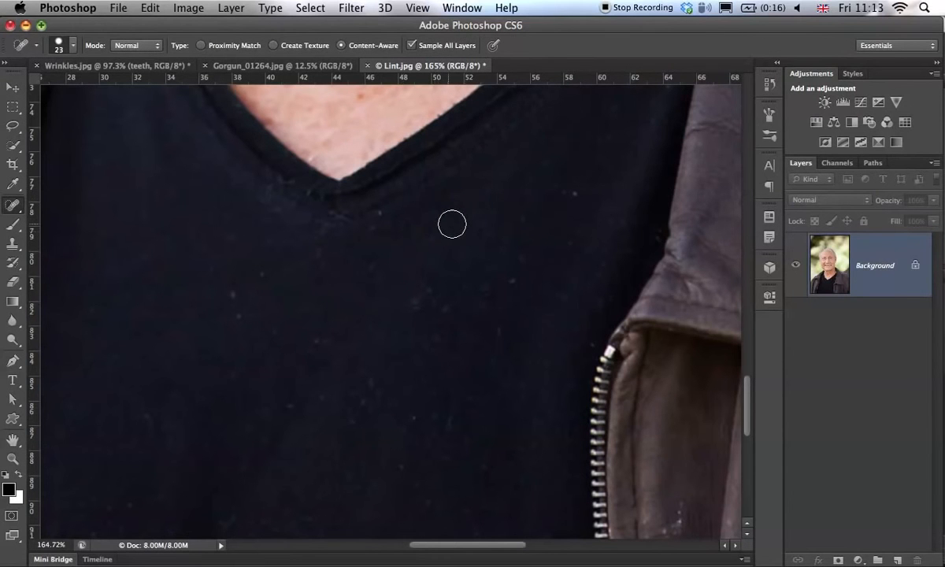
{"action": "key", "text": "super+z"}
Duplicate the Background layer and make a Quick Selection across the man's black shirt
{"action": "left_click_drag", "start_coordinate": [372, 275], "coordinate": [323, 293]}
{"action": "left_click_drag", "start_coordinate": [323, 293], "coordinate": [345, 277]}
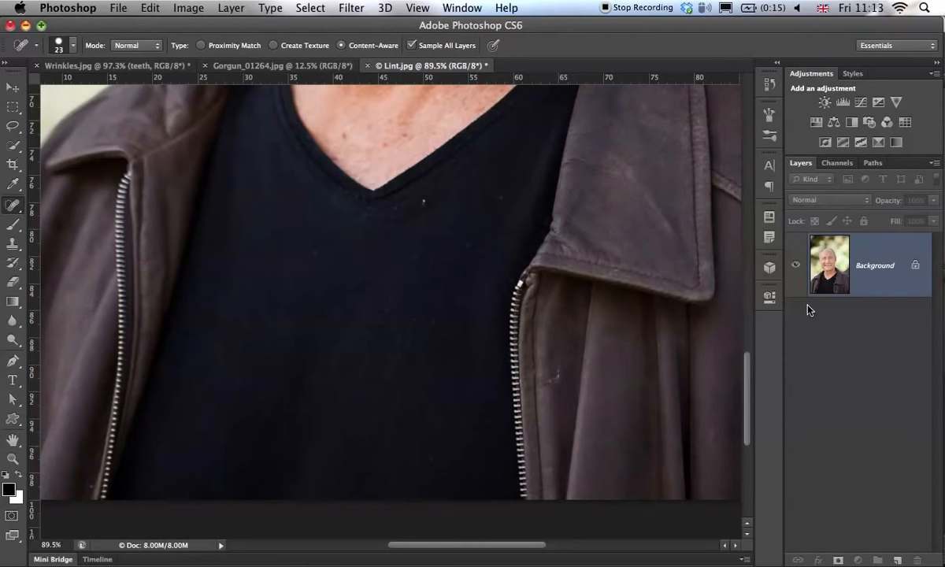
{"action": "key", "text": "super+j"}
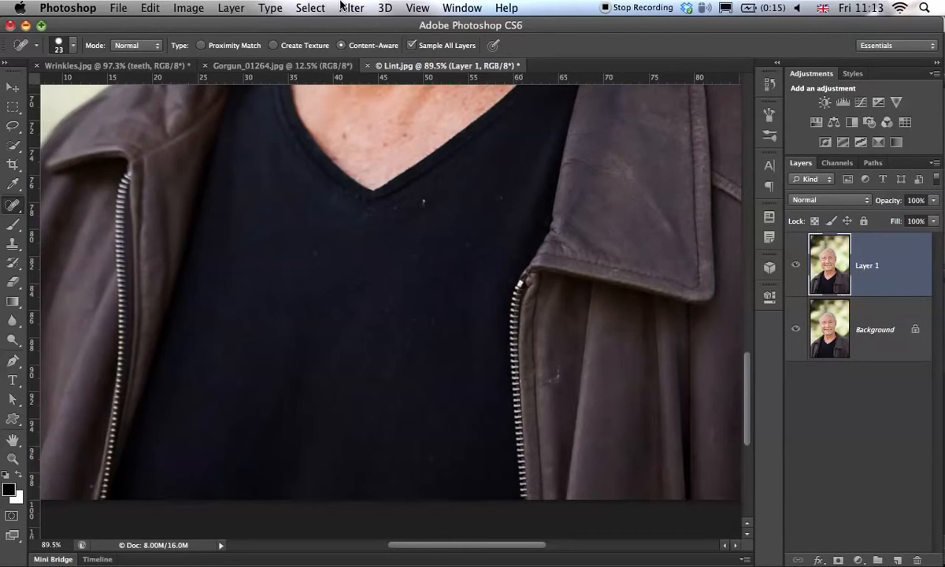
{"action": "key", "text": "w"}
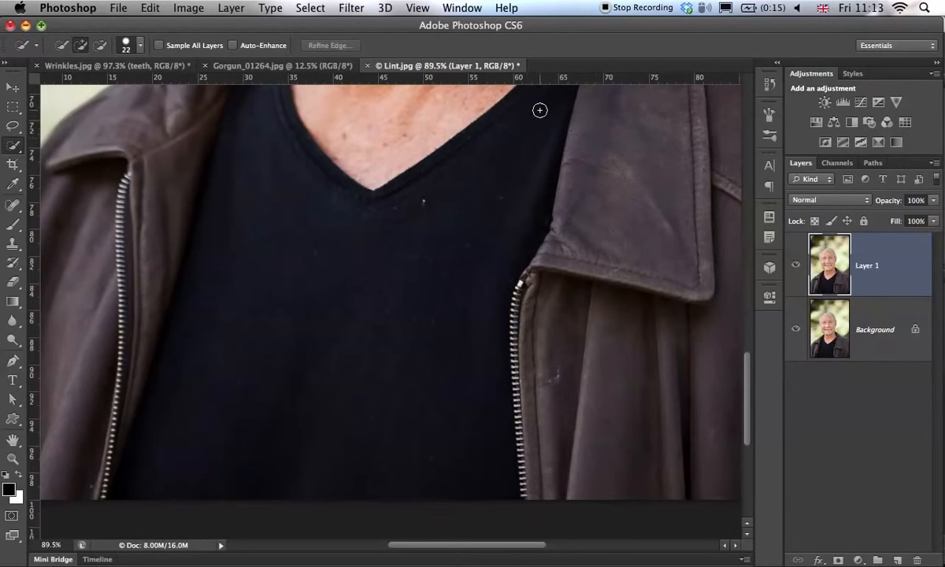
{"action": "left_click_drag", "start_coordinate": [539, 114], "coordinate": [406, 385]}
{"action": "scroll", "coordinate": [310, 317], "scroll_direction": "down", "scroll_amount": 3}
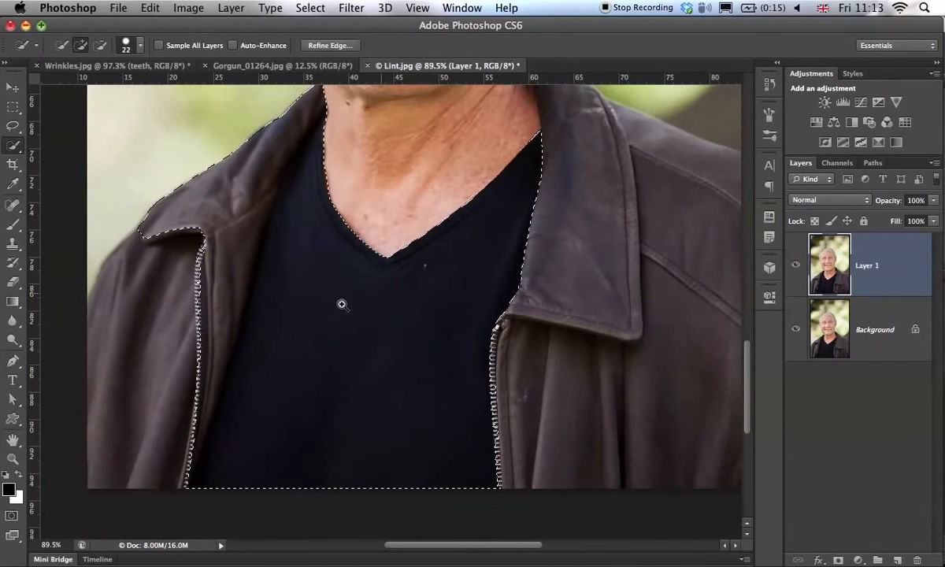
Subtract the jacket and zipper areas from the selection and add back the shirt strip beside the neck
{"action": "mouse_move", "coordinate": [201, 206]}
{"action": "left_mouse_down"}
{"action": "mouse_move", "coordinate": [300, 98]}
{"action": "mouse_move", "coordinate": [257, 162]}
{"action": "mouse_move", "coordinate": [211, 271]}
{"action": "mouse_move", "coordinate": [193, 426]}
{"action": "mouse_move", "coordinate": [198, 395]}
{"action": "left_mouse_up"}
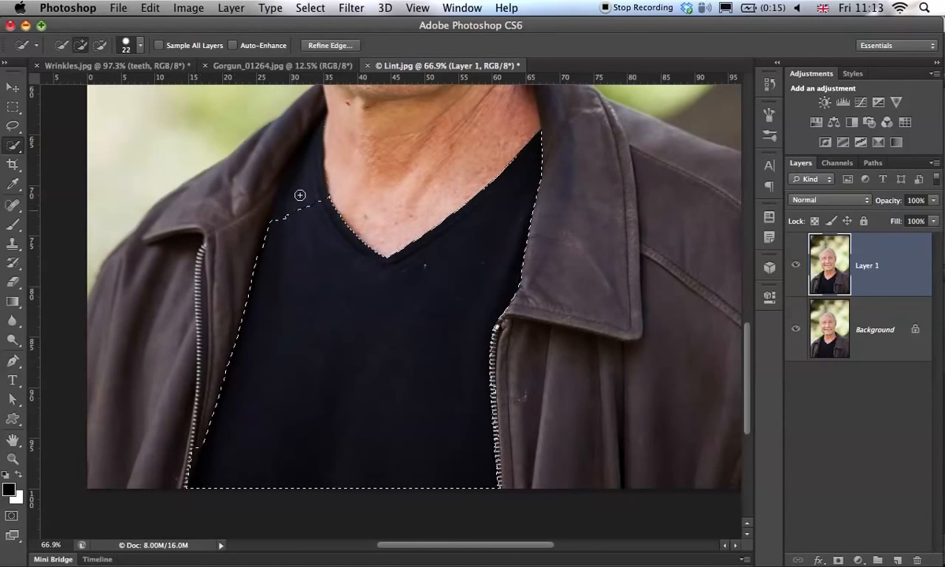
{"action": "left_click_drag", "start_coordinate": [300, 196], "coordinate": [319, 148]}
{"action": "left_click_drag", "start_coordinate": [267, 191], "coordinate": [257, 215]}
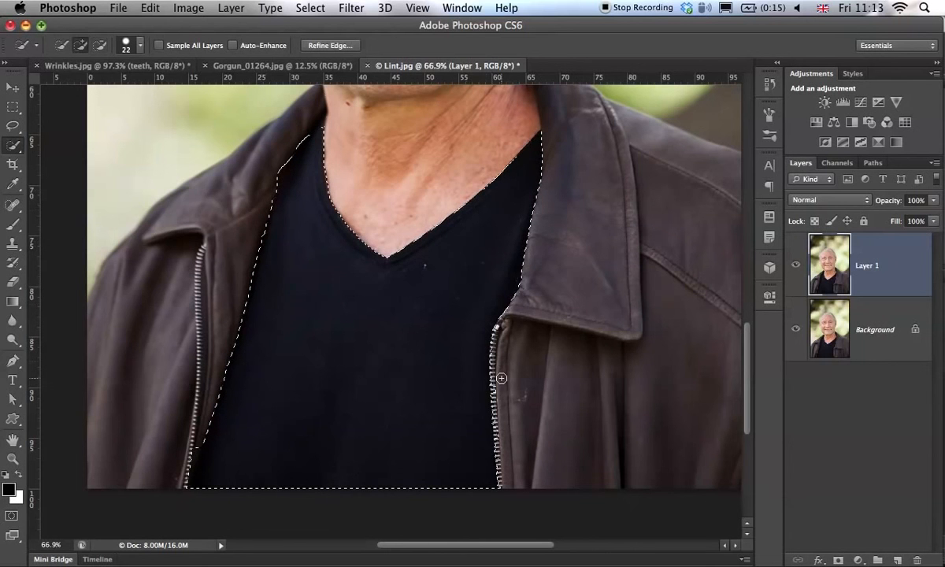
{"action": "left_click_drag", "start_coordinate": [496, 386], "coordinate": [502, 457]}
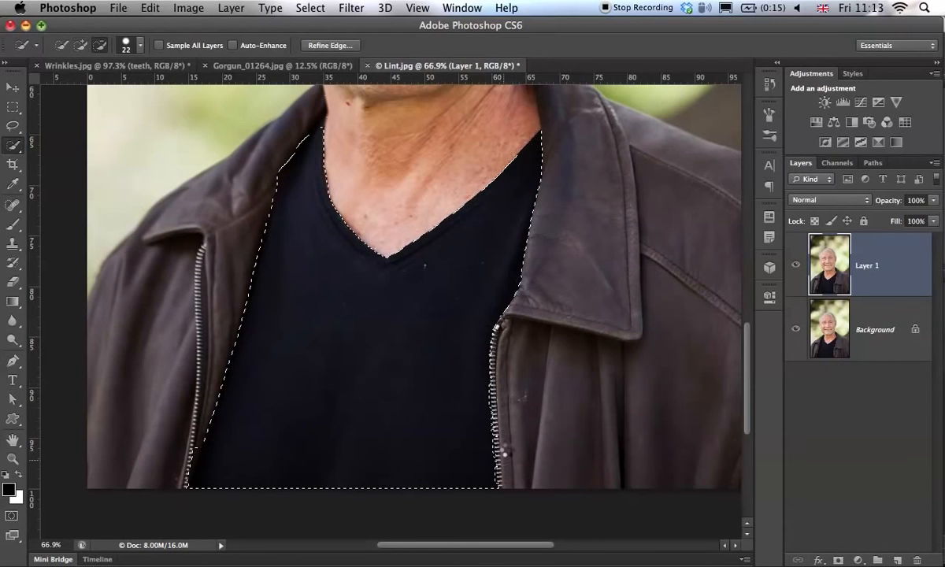
Refine the shirt selection's edge with a Shift Edge of -24% and a slight feather, output as a selection
{"action": "left_click", "coordinate": [311, 44]}
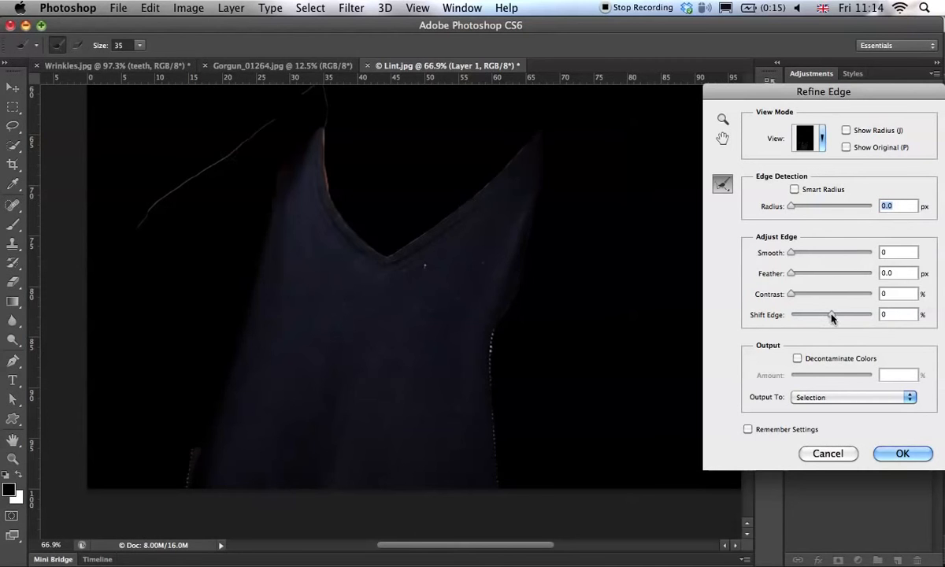
{"action": "left_click_drag", "start_coordinate": [831, 314], "coordinate": [821, 314]}
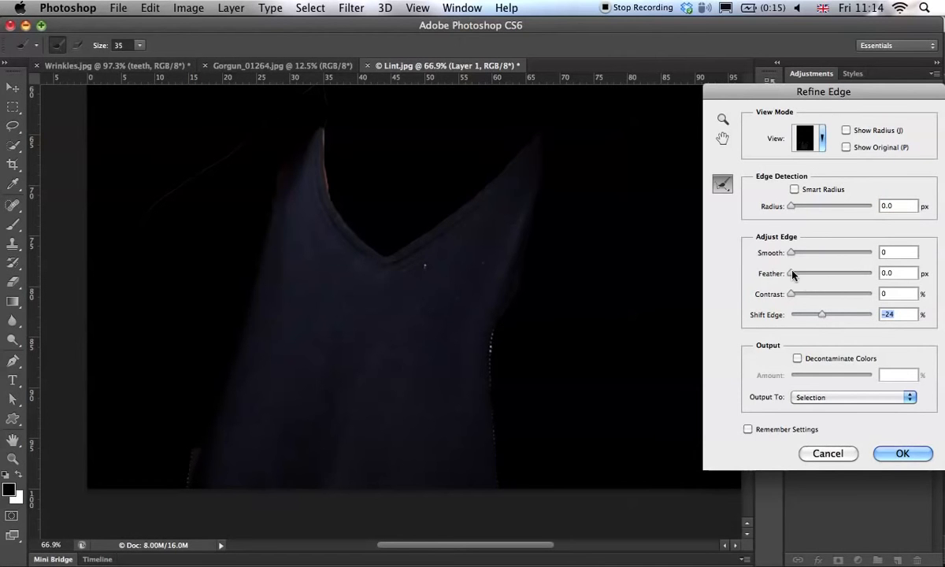
{"action": "left_click_drag", "start_coordinate": [792, 274], "coordinate": [799, 274]}
{"action": "left_click", "coordinate": [901, 453]}
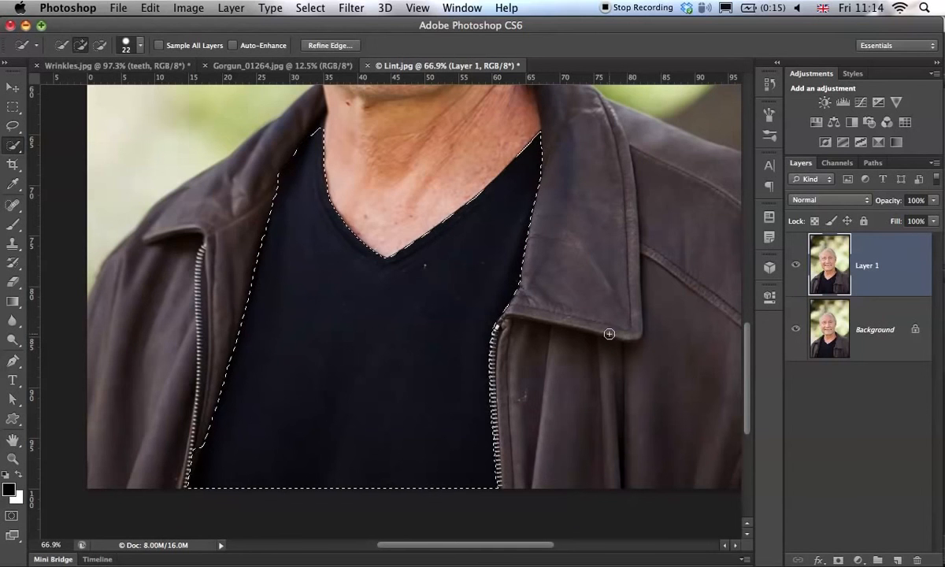
Set up the Dust & Scratches filter on the selected shirt with a radius of 8 pixels and a threshold of 14 levels
{"action": "left_click", "coordinate": [347, 6]}
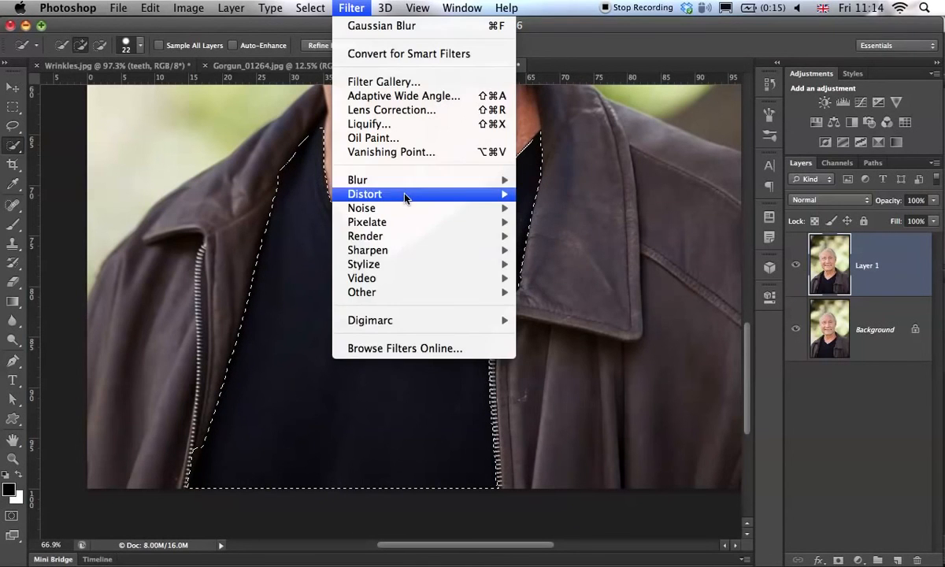
{"action": "mouse_move", "coordinate": [410, 211]}
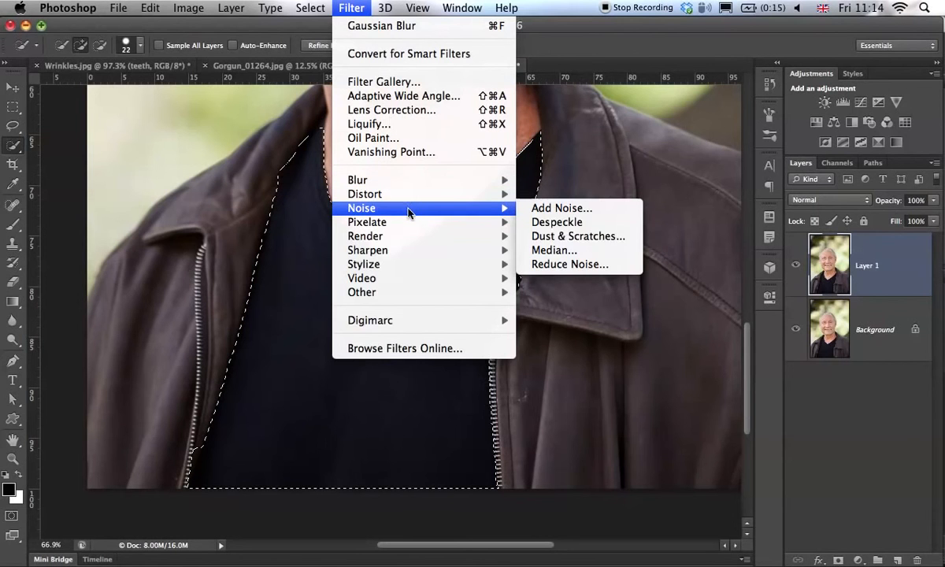
{"action": "left_click", "coordinate": [595, 240]}
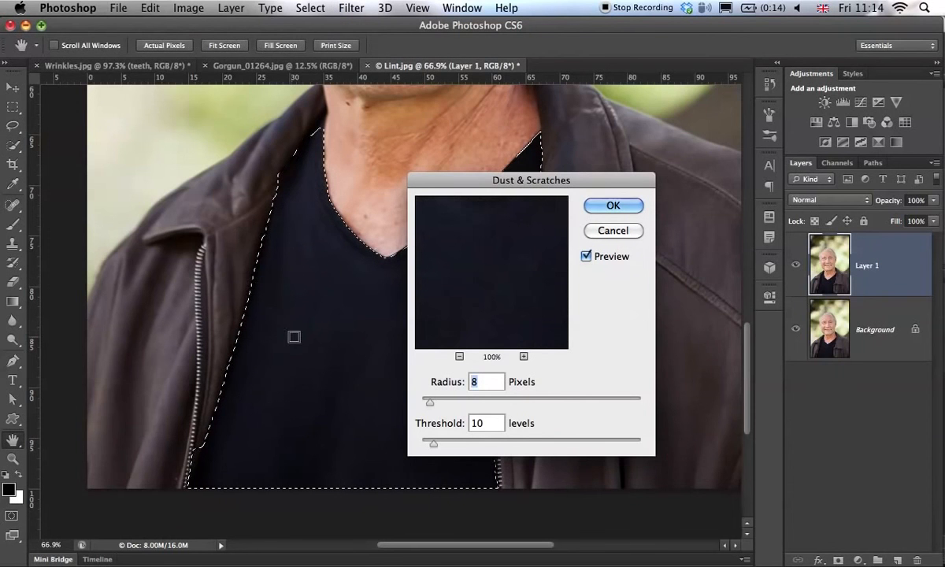
{"action": "scroll", "coordinate": [307, 339], "scroll_direction": "up", "scroll_amount": 2}
{"action": "left_click_drag", "start_coordinate": [482, 177], "coordinate": [635, 156]}
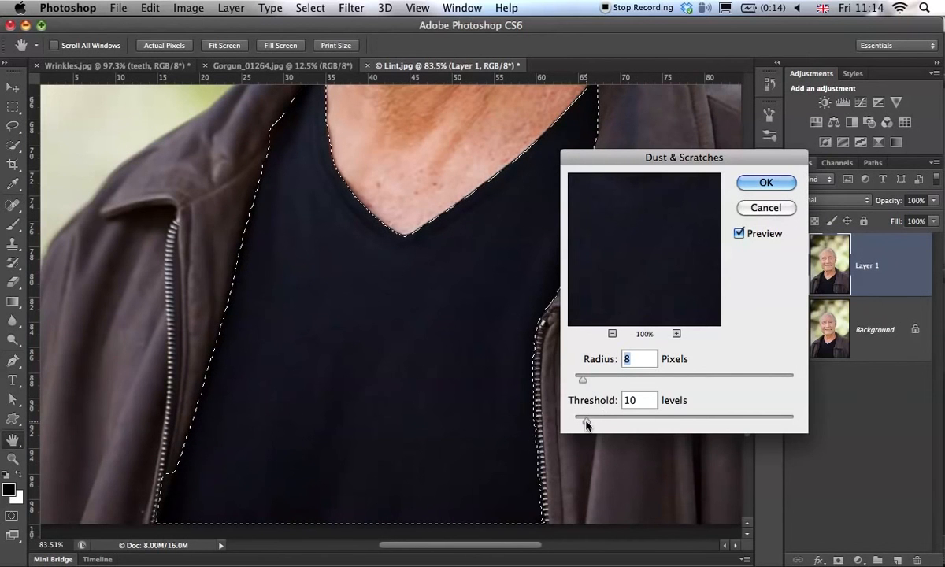
{"action": "left_click_drag", "start_coordinate": [586, 425], "coordinate": [569, 426]}
{"action": "mouse_move", "coordinate": [583, 379]}
{"action": "left_mouse_down"}
{"action": "mouse_move", "coordinate": [556, 382]}
{"action": "mouse_move", "coordinate": [592, 382]}
{"action": "mouse_move", "coordinate": [583, 382]}
{"action": "left_mouse_up"}
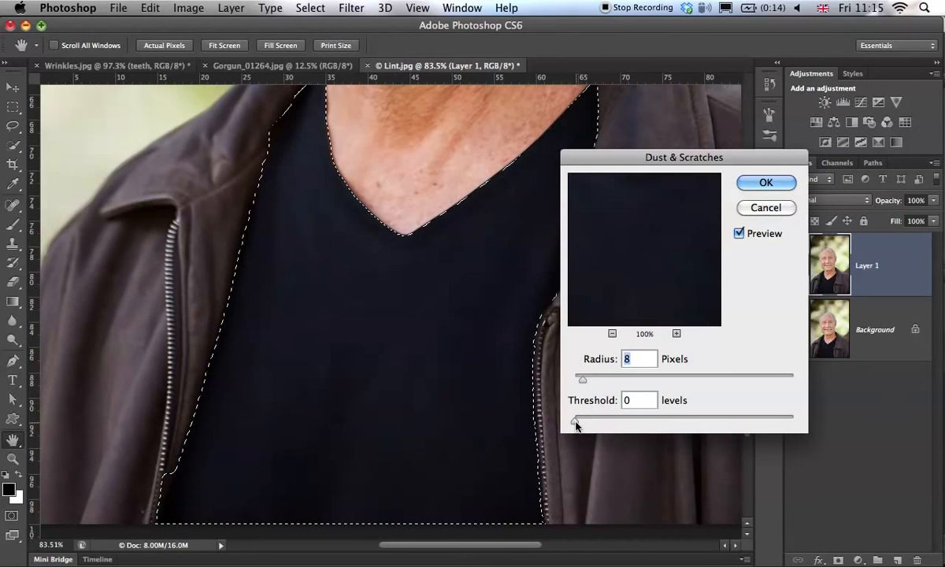
{"action": "left_click_drag", "start_coordinate": [580, 423], "coordinate": [592, 424]}
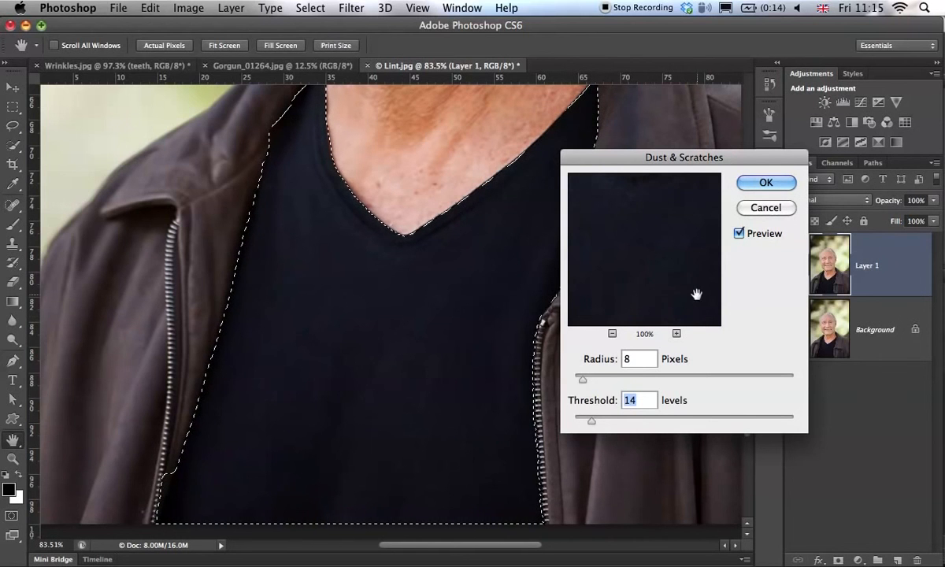
Compare the shirt below the neckline with and without the Dust & Scratches preview, and apply the filter
{"action": "left_click_drag", "start_coordinate": [191, 285], "coordinate": [325, 283]}
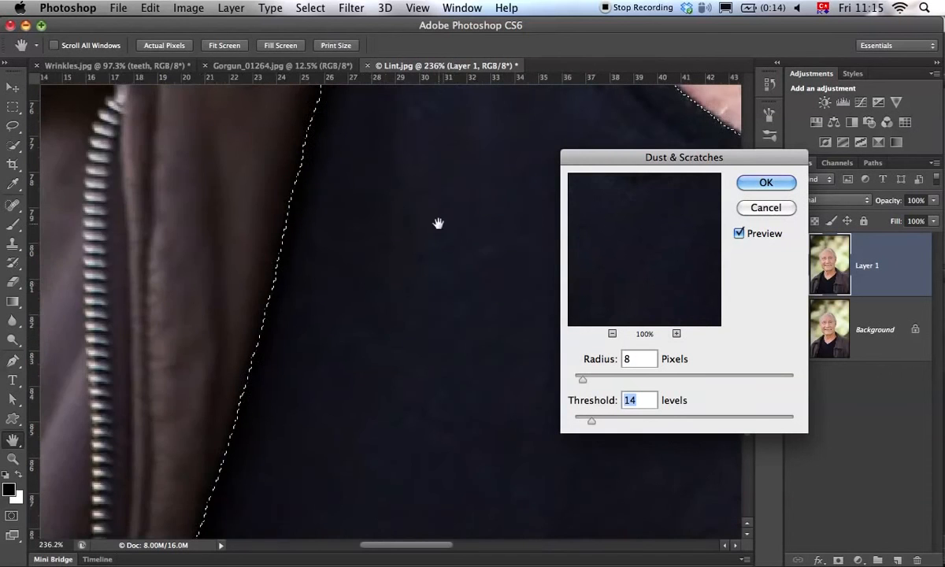
{"action": "left_click_drag", "start_coordinate": [438, 224], "coordinate": [203, 312]}
{"action": "left_click", "coordinate": [741, 233]}
{"action": "left_click", "coordinate": [742, 233]}
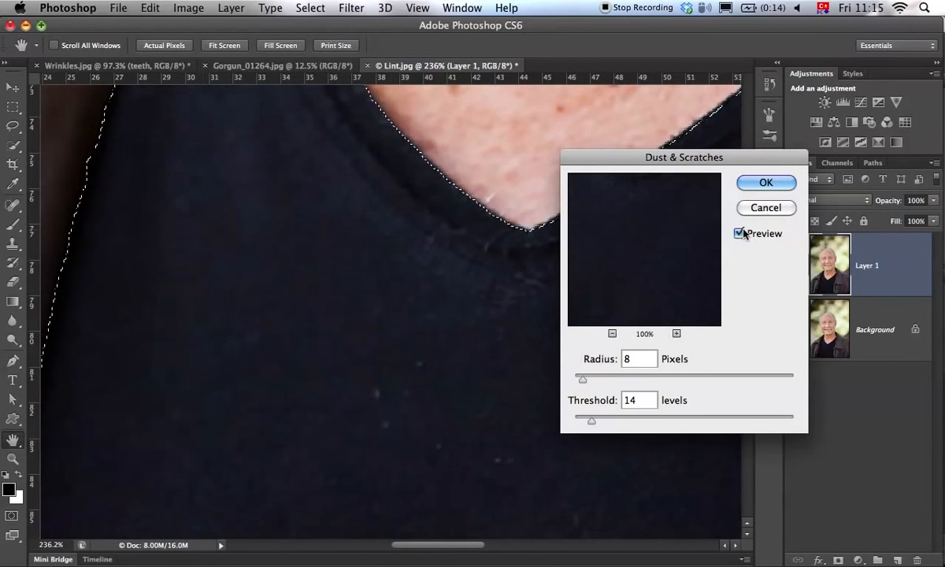
{"action": "left_click", "coordinate": [741, 233]}
{"action": "left_click", "coordinate": [742, 233]}
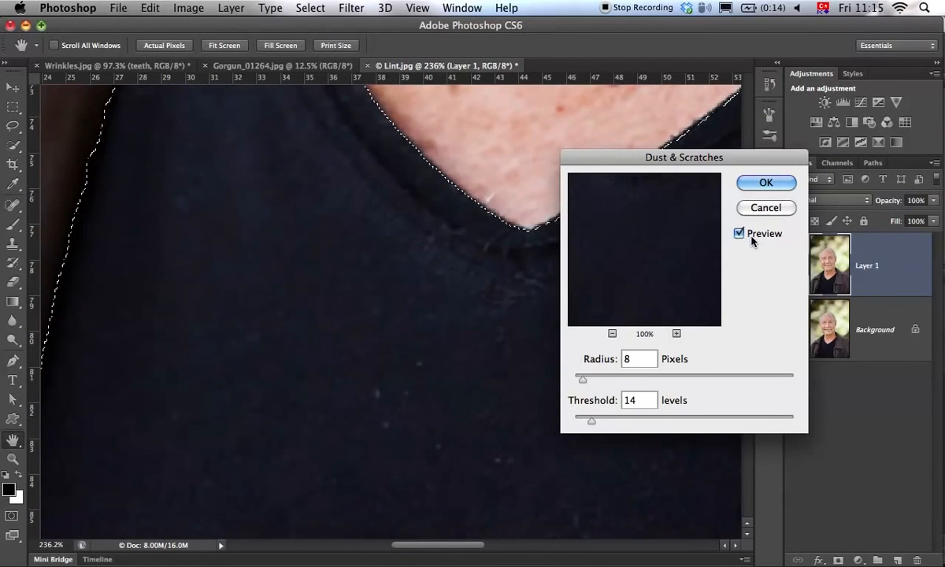
{"action": "left_click", "coordinate": [753, 241]}
{"action": "left_click", "coordinate": [753, 241]}
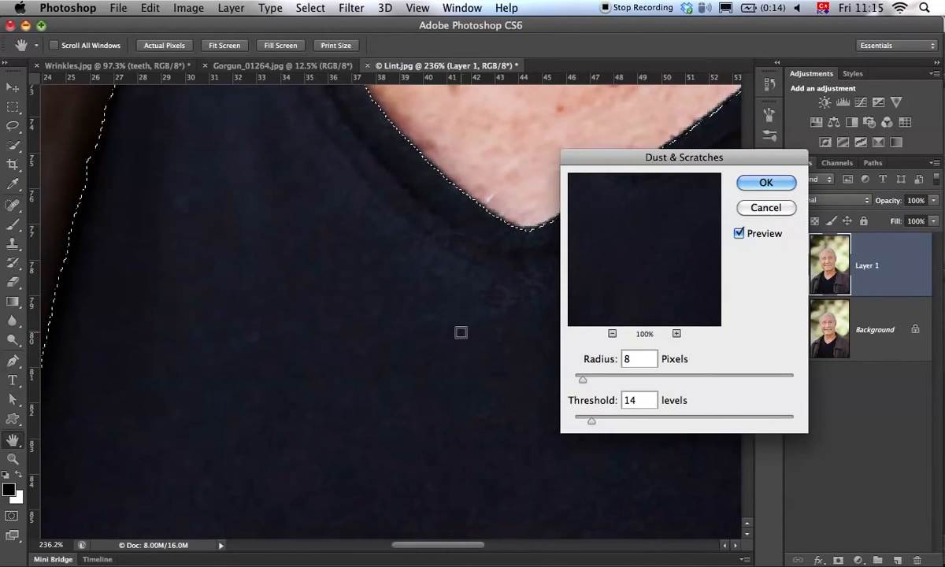
{"action": "left_click", "coordinate": [763, 183]}
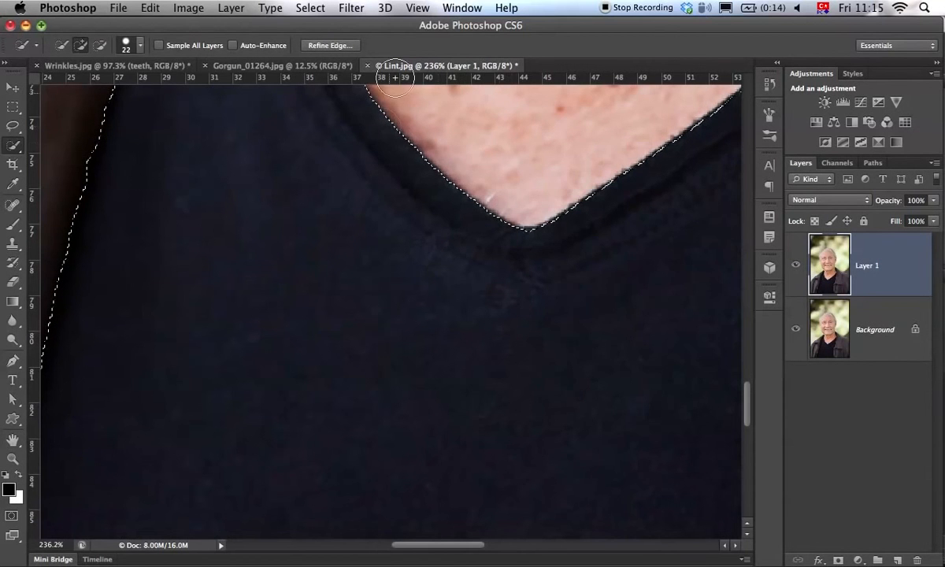
Switch to Adobe Bridge and open Nature.JPG from the Retouch folder in Photoshop
{"action": "key", "text": "super+Tab"}
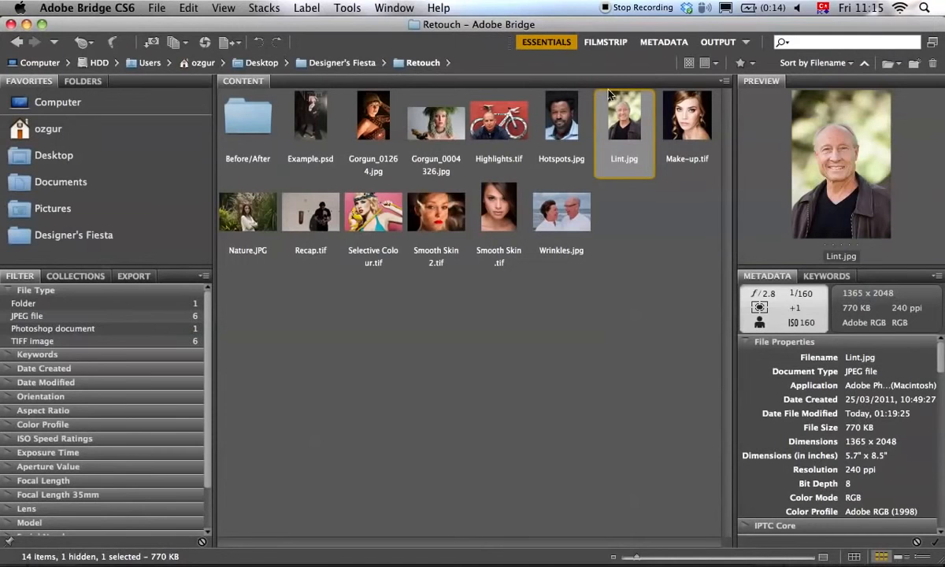
{"action": "left_click", "coordinate": [253, 220]}
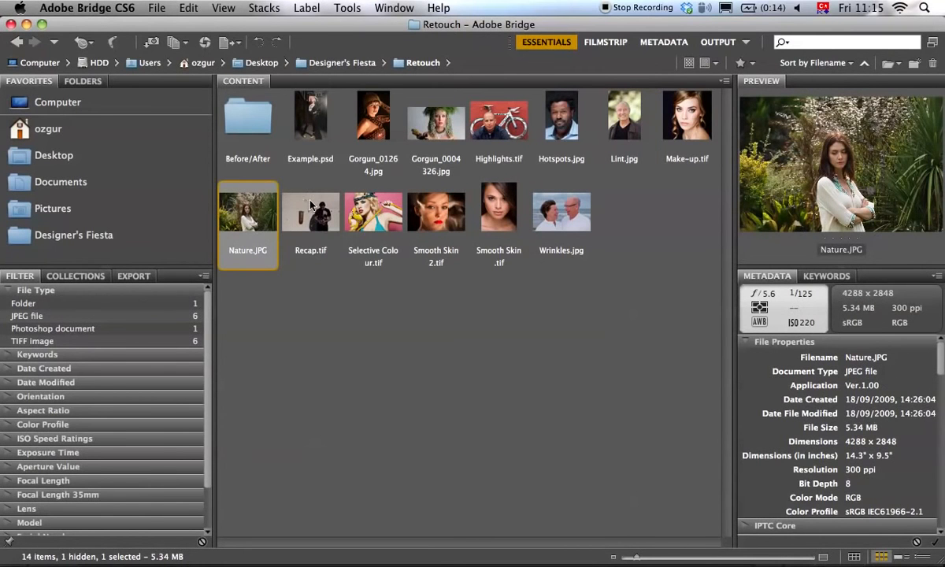
{"action": "double_click", "coordinate": [239, 208]}
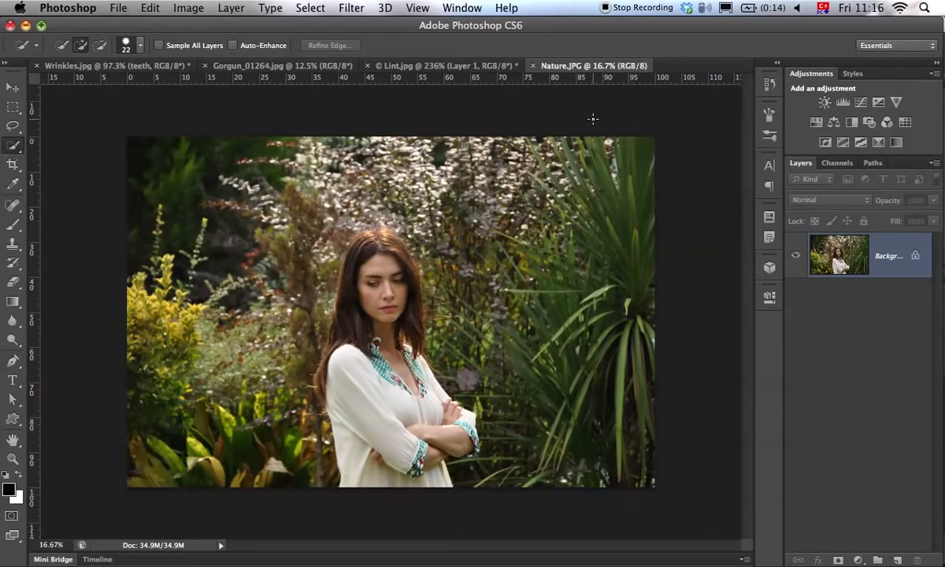
Crop the photo around the woman to about three quarters of its width and height, keeping its left edge and the cropped pixels
{"action": "key", "text": "c"}
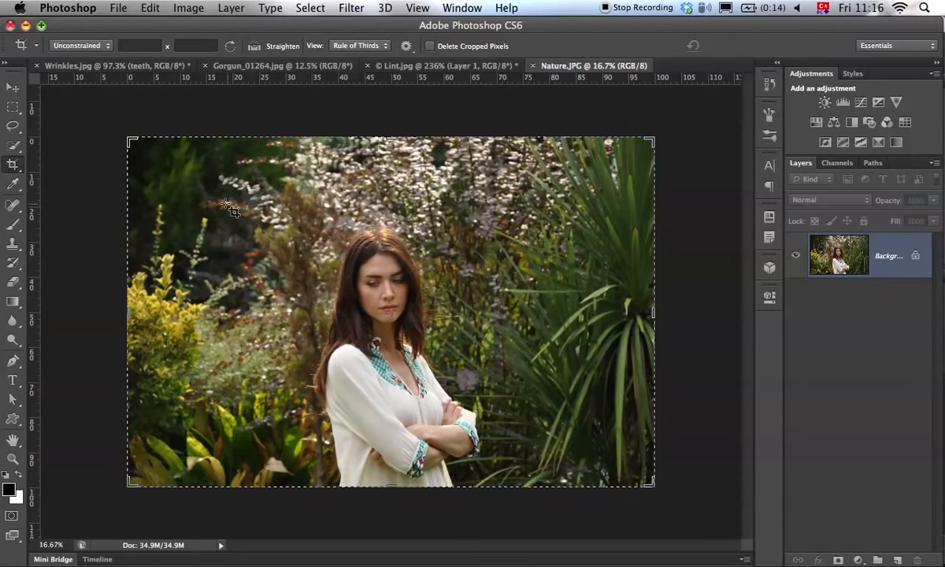
{"action": "left_click_drag", "start_coordinate": [215, 196], "coordinate": [614, 466]}
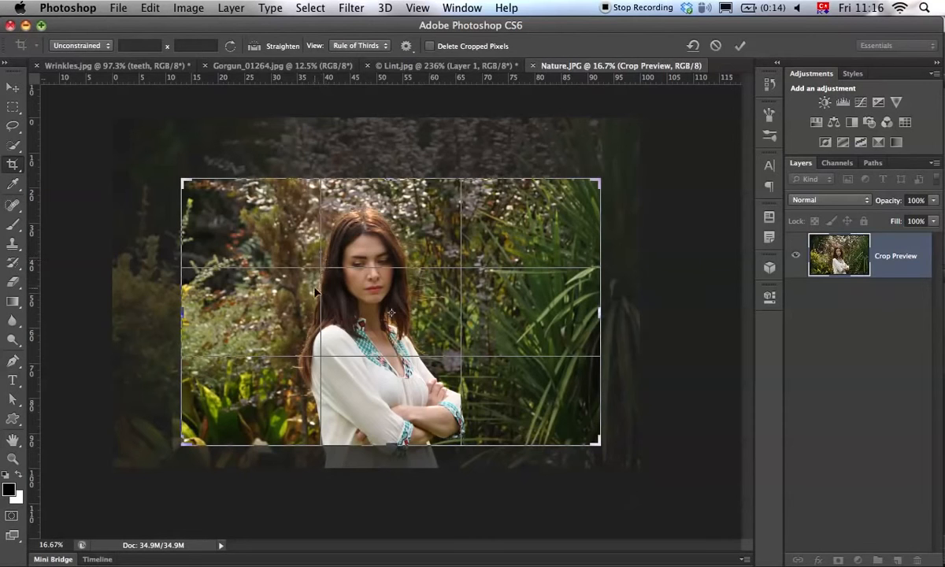
{"action": "left_click_drag", "start_coordinate": [344, 295], "coordinate": [426, 290]}
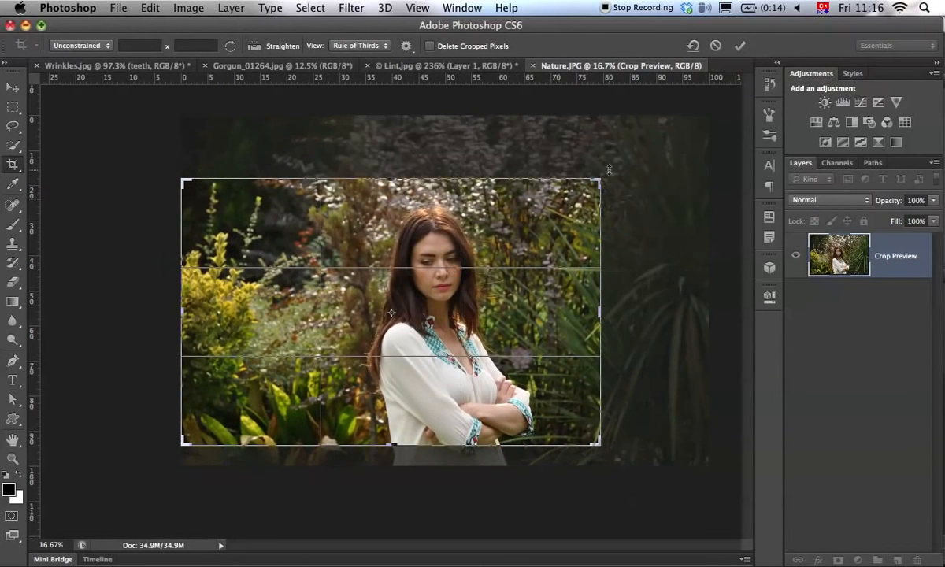
{"action": "left_click_drag", "start_coordinate": [598, 180], "coordinate": [585, 181]}
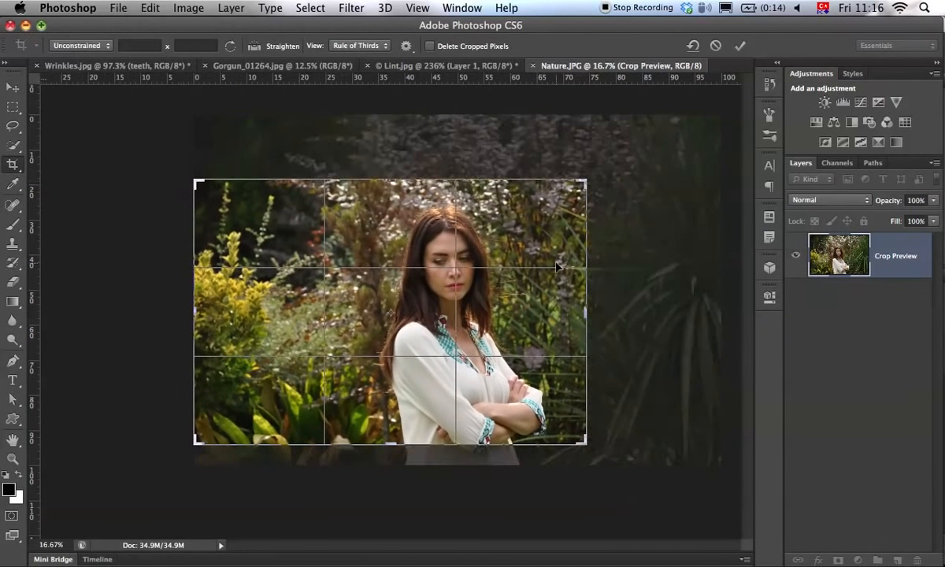
{"action": "left_click_drag", "start_coordinate": [541, 347], "coordinate": [534, 329]}
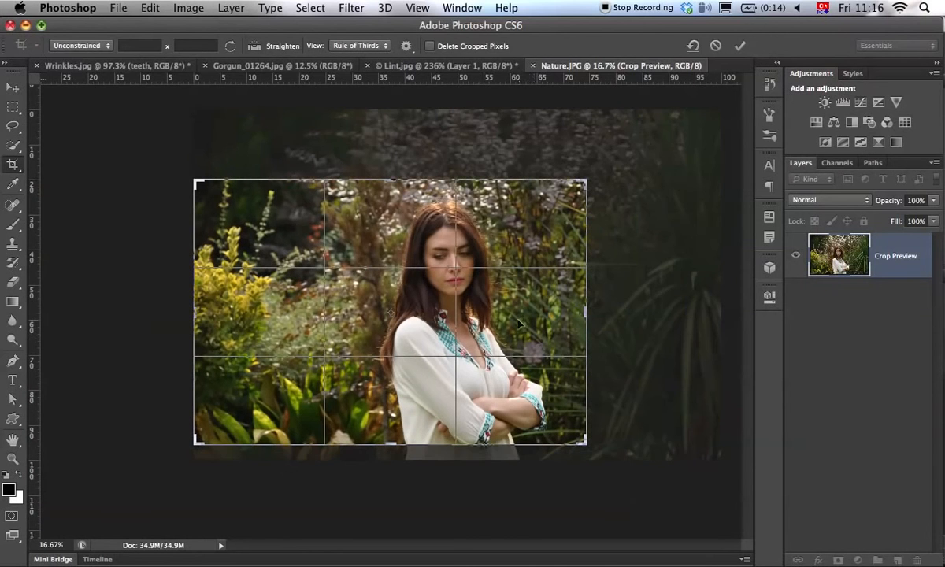
{"action": "key", "text": "Return"}
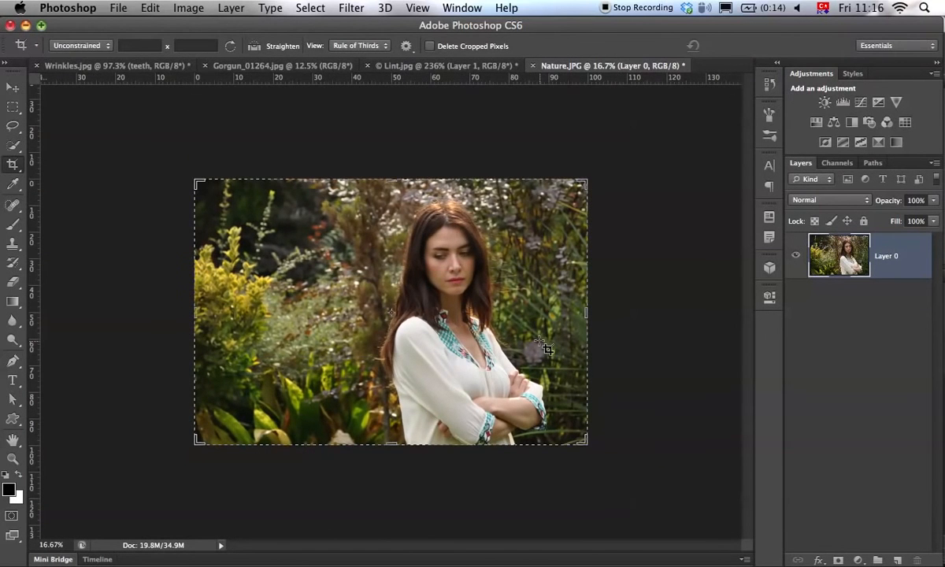
{"action": "left_click", "coordinate": [810, 284]}
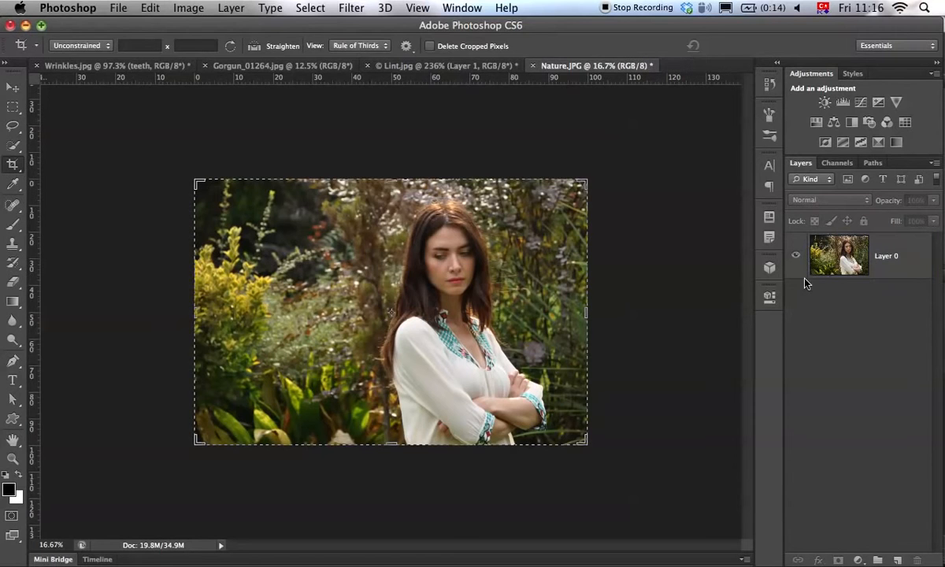
Duplicate Layer 0 and rename the copy as glow
{"action": "left_click", "coordinate": [841, 264]}
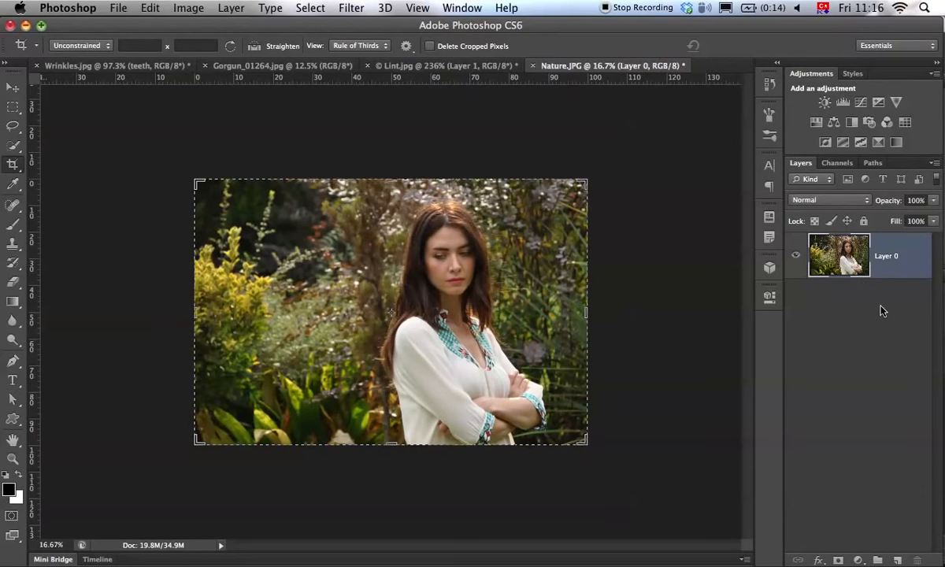
{"action": "key", "text": "super+j"}
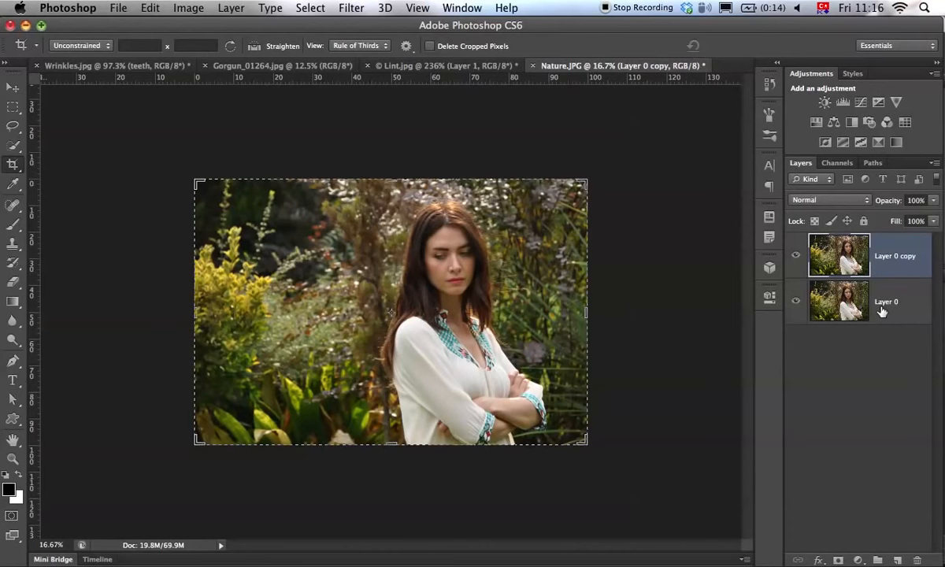
{"action": "double_click", "coordinate": [895, 256]}
{"action": "type", "text": "glow"}
{"action": "key", "text": "Return"}
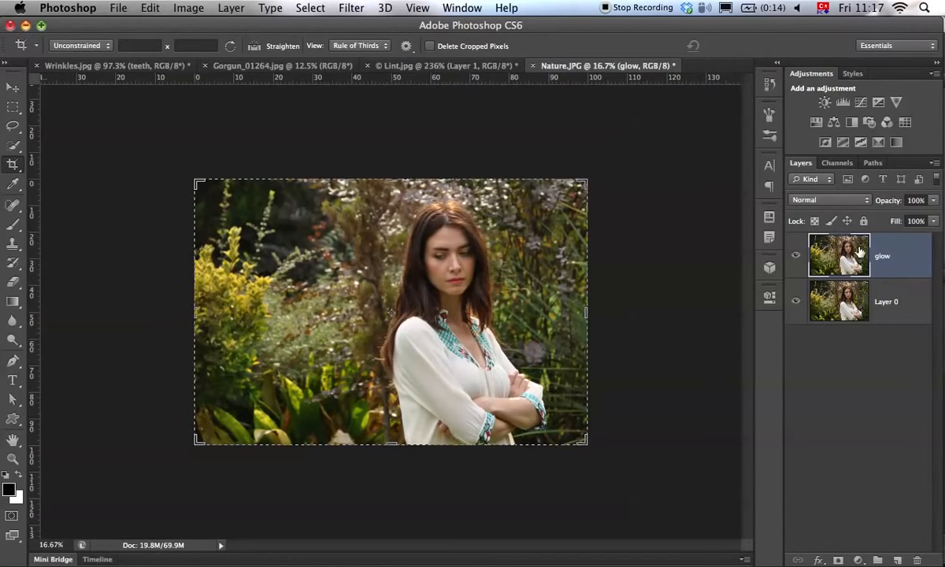
Convert the glow layer to a Smart Object and apply a Gaussian Blur with a radius of 70.7 pixels
{"action": "right_click", "coordinate": [900, 260]}
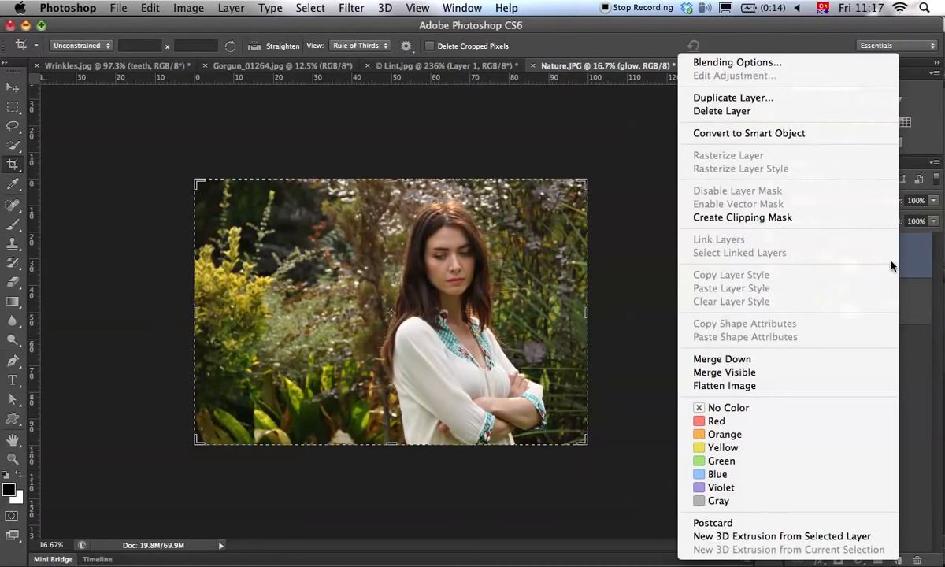
{"action": "left_click", "coordinate": [826, 136]}
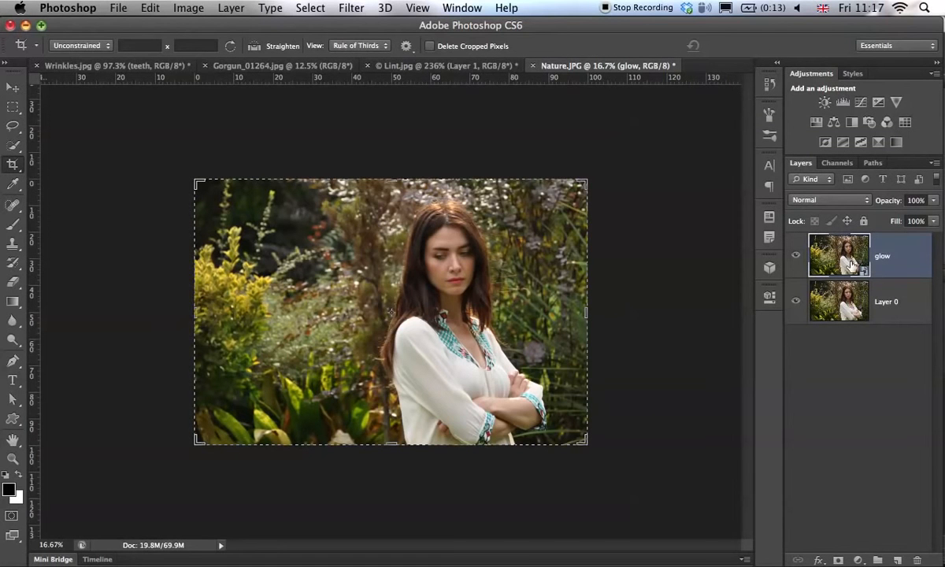
{"action": "left_click", "coordinate": [353, 7]}
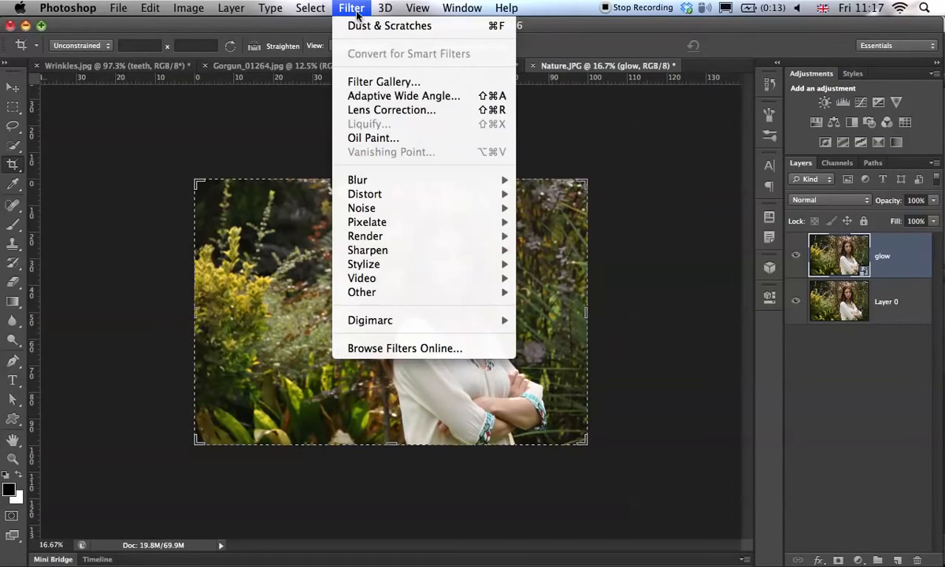
{"action": "mouse_move", "coordinate": [376, 183]}
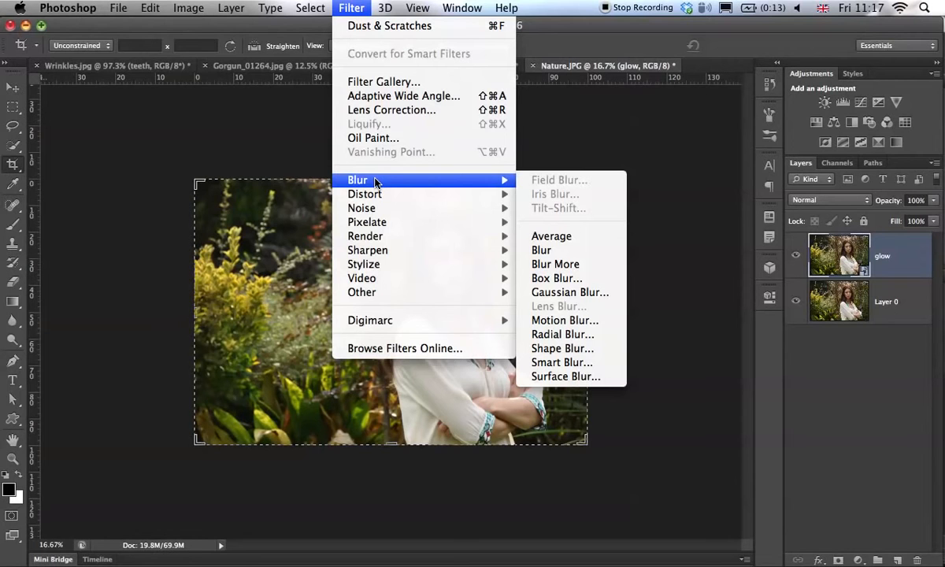
{"action": "left_click", "coordinate": [589, 297]}
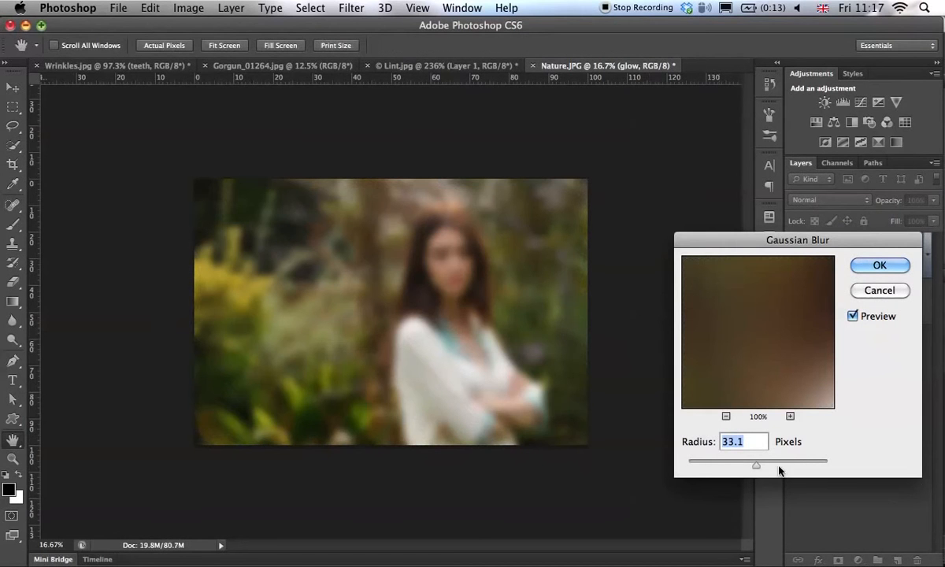
{"action": "left_click_drag", "start_coordinate": [756, 465], "coordinate": [770, 466]}
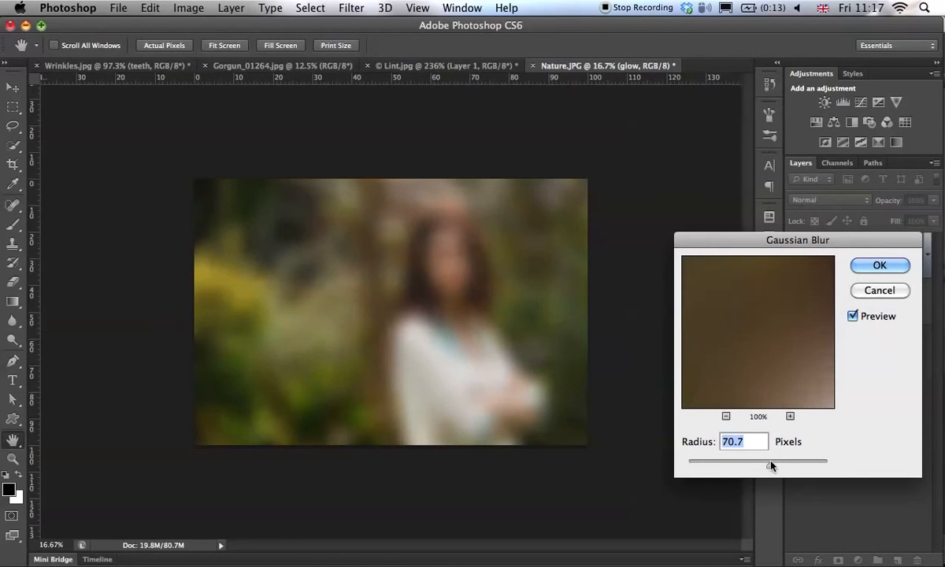
{"action": "left_click", "coordinate": [880, 266]}
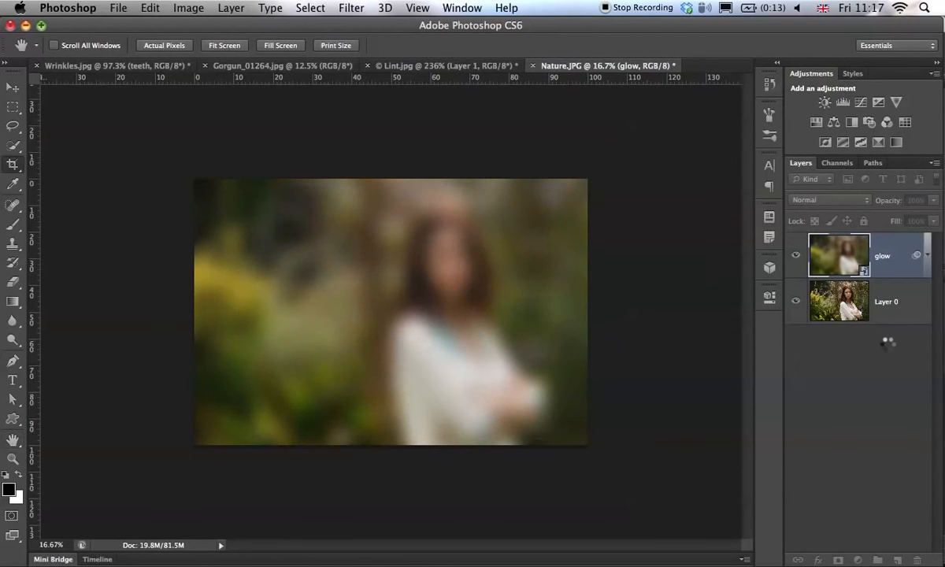
{"action": "key", "text": "c"}
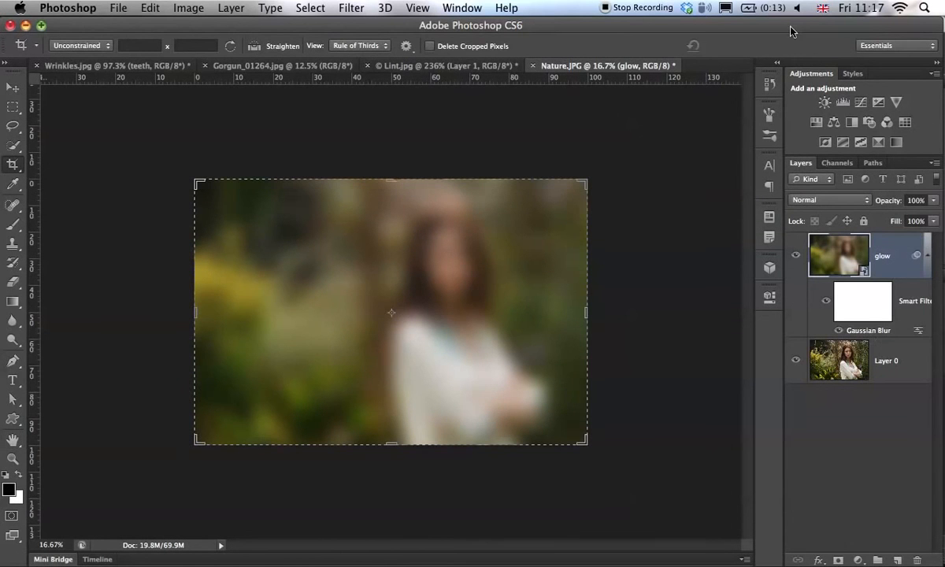
Edit the glow layer's Gaussian Blur smart filter and set its radius to 43.0 pixels
{"action": "left_click_drag", "start_coordinate": [792, 25], "coordinate": [753, 22]}
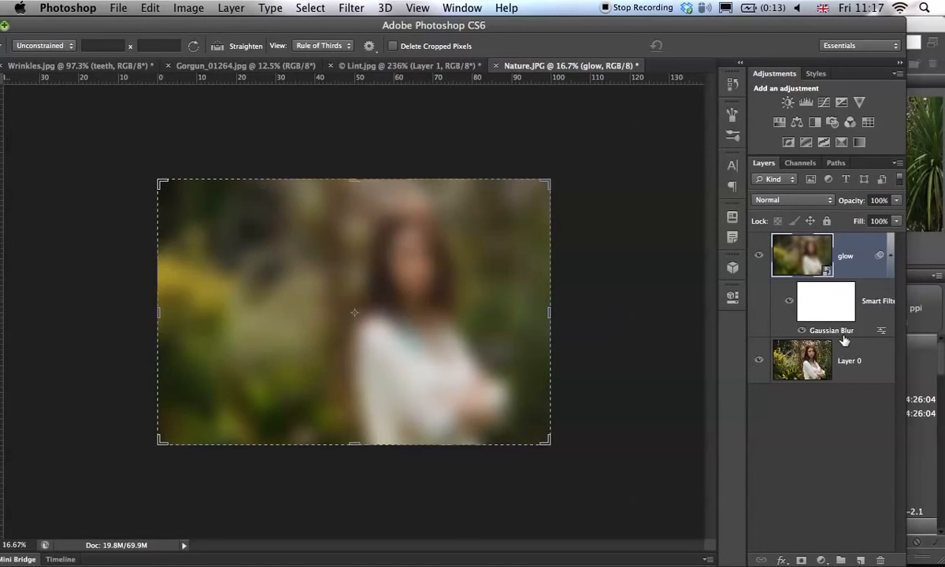
{"action": "double_click", "coordinate": [831, 331]}
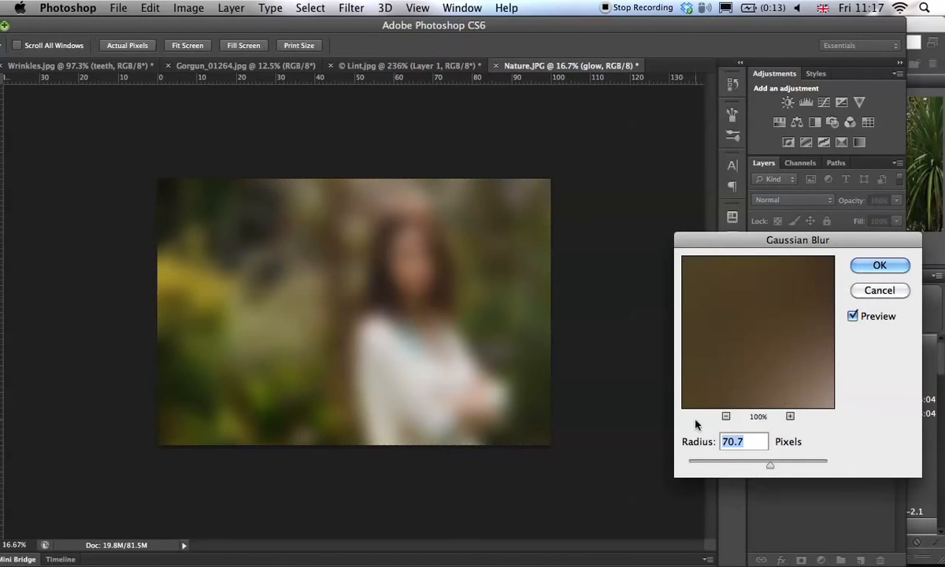
{"action": "left_click_drag", "start_coordinate": [770, 466], "coordinate": [767, 512]}
{"action": "left_click", "coordinate": [880, 266]}
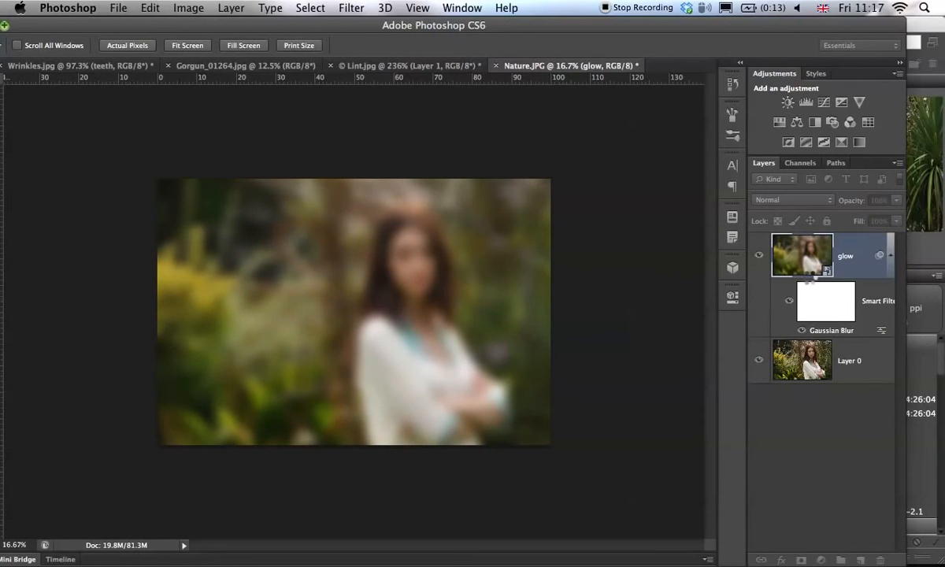
{"action": "key", "text": "c"}
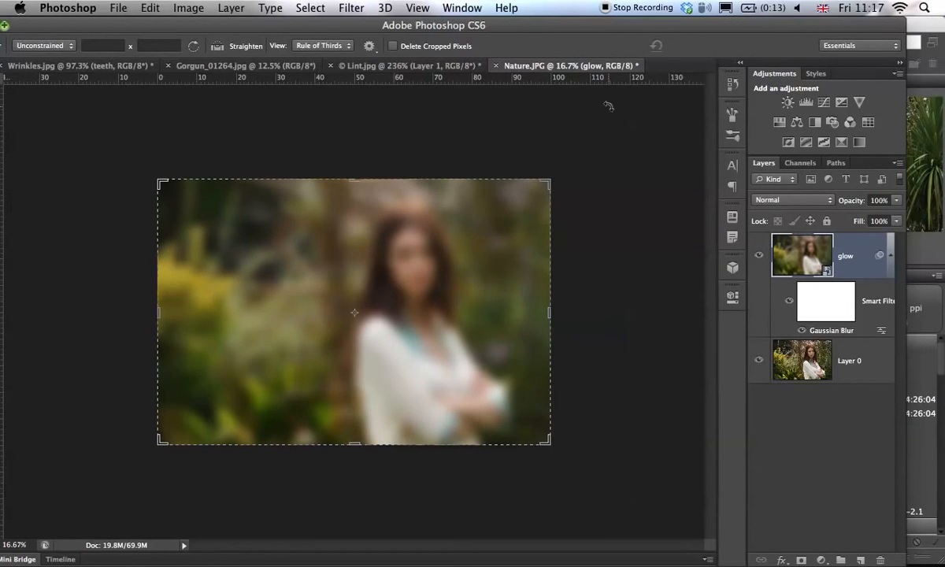
{"action": "left_click_drag", "start_coordinate": [543, 23], "coordinate": [575, 16]}
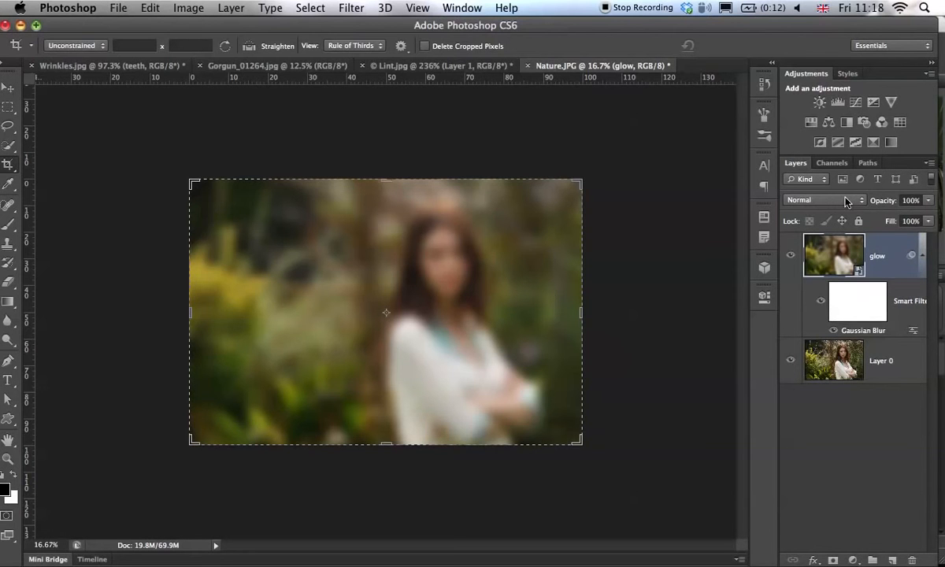
Fit the photo in the window and set the glow layer's blend mode to Overlay
{"action": "key", "text": "super+0"}
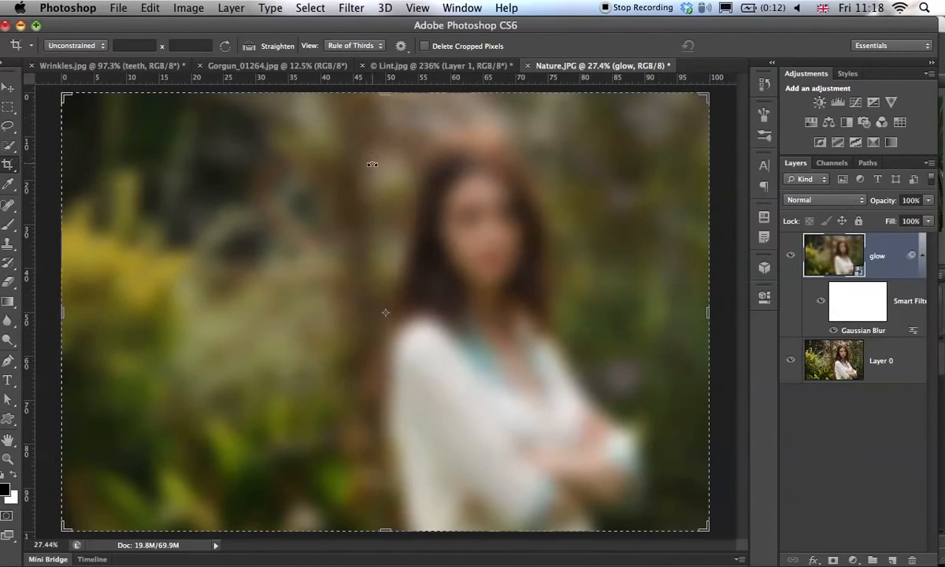
{"action": "left_click", "coordinate": [802, 202]}
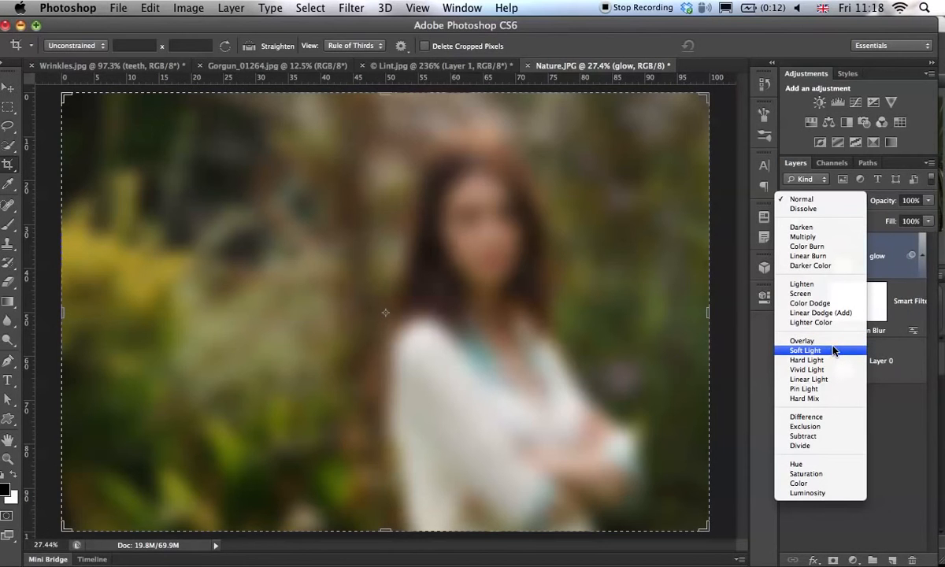
{"action": "left_click", "coordinate": [831, 343]}
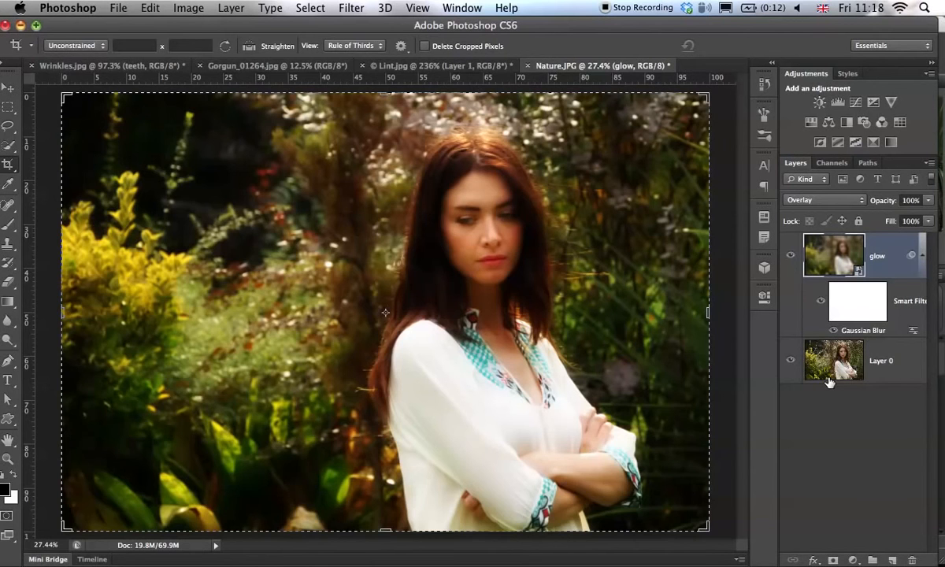
Compare the woman's face up close with the glow layer hidden and shown
{"action": "left_click_drag", "start_coordinate": [446, 230], "coordinate": [509, 232]}
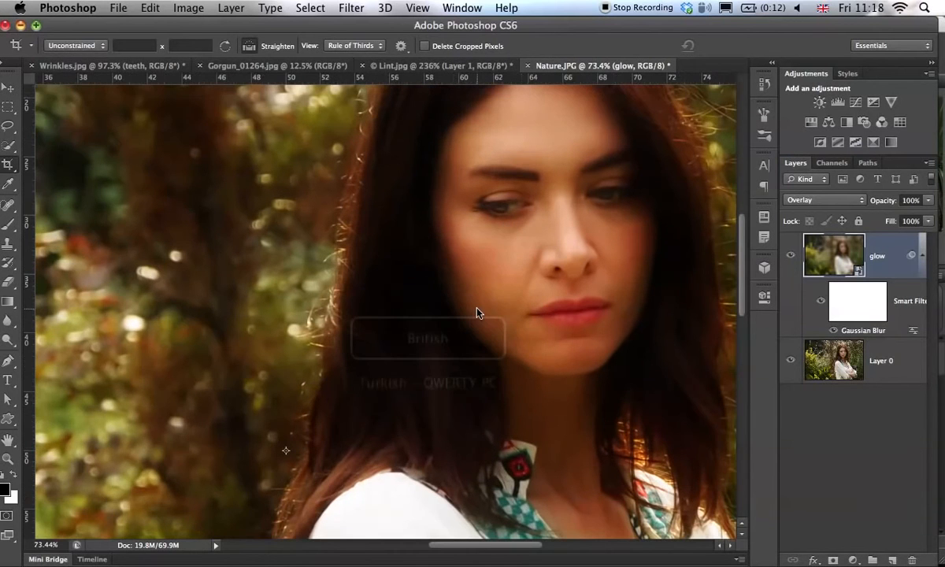
{"action": "left_click_drag", "start_coordinate": [477, 313], "coordinate": [489, 266]}
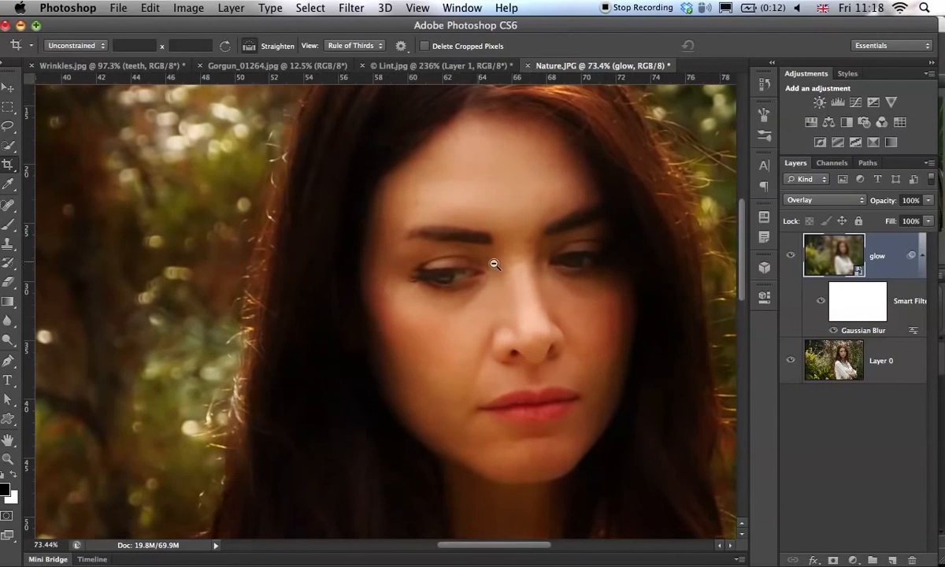
{"action": "left_click", "coordinate": [791, 256]}
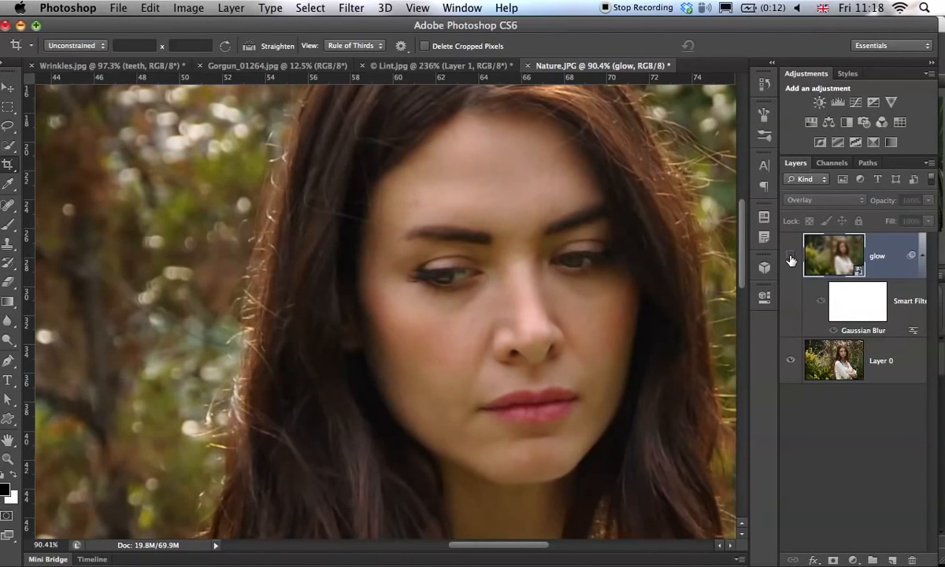
{"action": "left_click", "coordinate": [791, 257]}
{"action": "left_click", "coordinate": [791, 257]}
{"action": "left_click", "coordinate": [791, 256]}
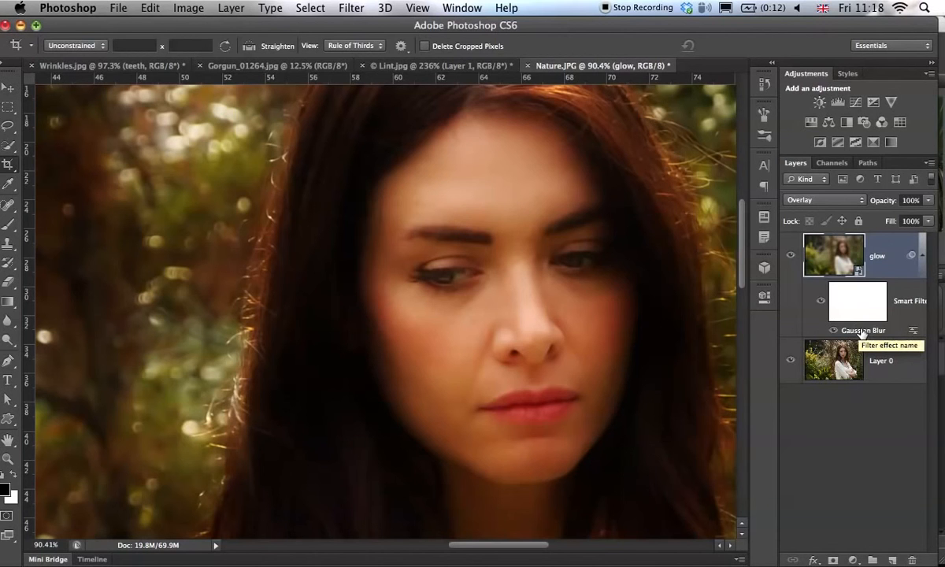
Set the radius of the glow layer's Gaussian Blur smart filter to 36.0 pixels
{"action": "double_click", "coordinate": [863, 332]}
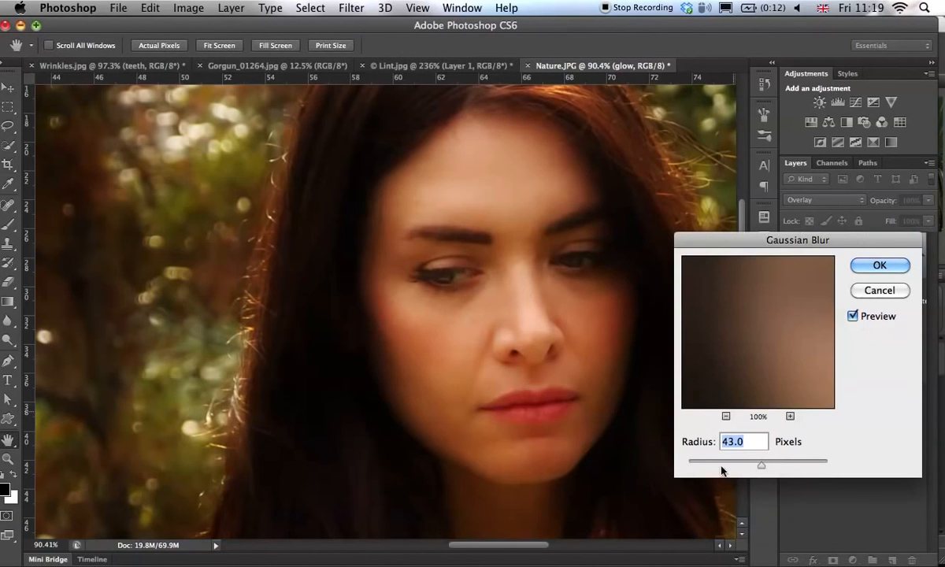
{"action": "mouse_move", "coordinate": [761, 466]}
{"action": "left_mouse_down"}
{"action": "mouse_move", "coordinate": [742, 469]}
{"action": "mouse_move", "coordinate": [757, 466]}
{"action": "left_mouse_up"}
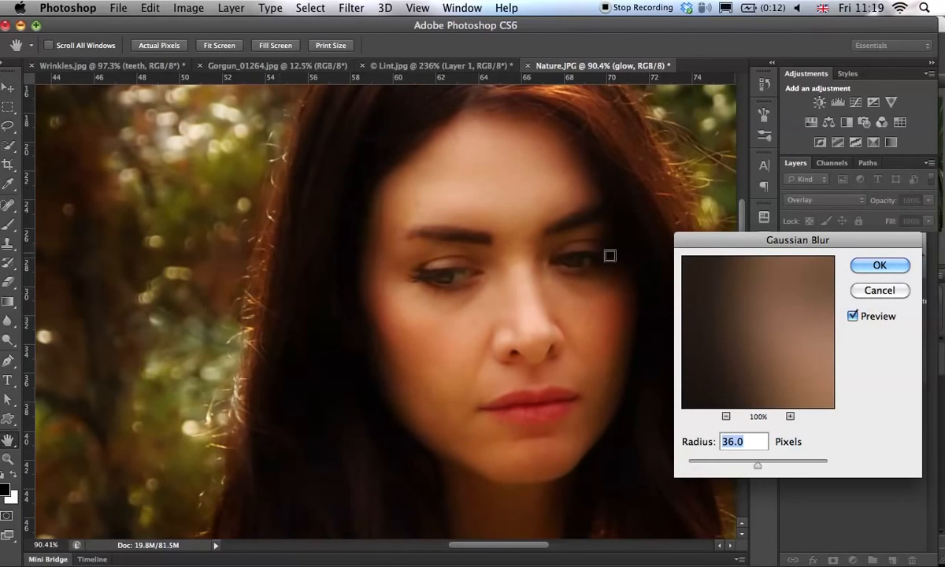
{"action": "left_click", "coordinate": [879, 268]}
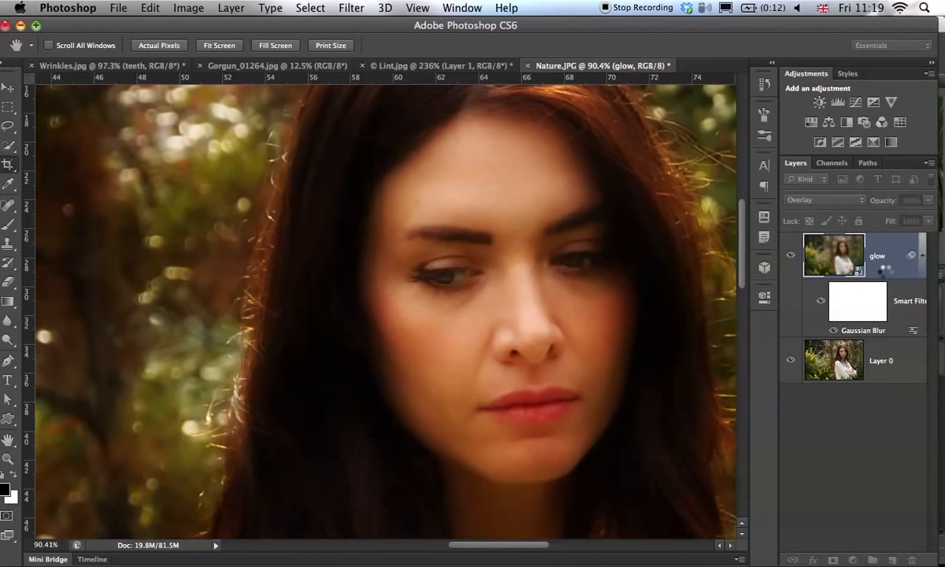
{"action": "key", "text": "c"}
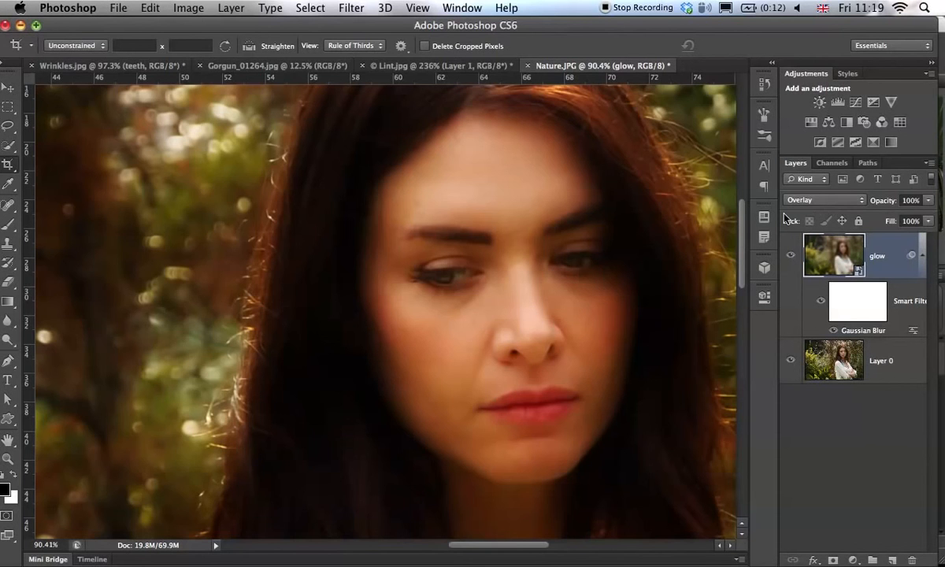
Try the Soft Light and Normal blend modes on the glow layer, finishing on Soft Light
{"action": "key", "text": "shift+plus"}
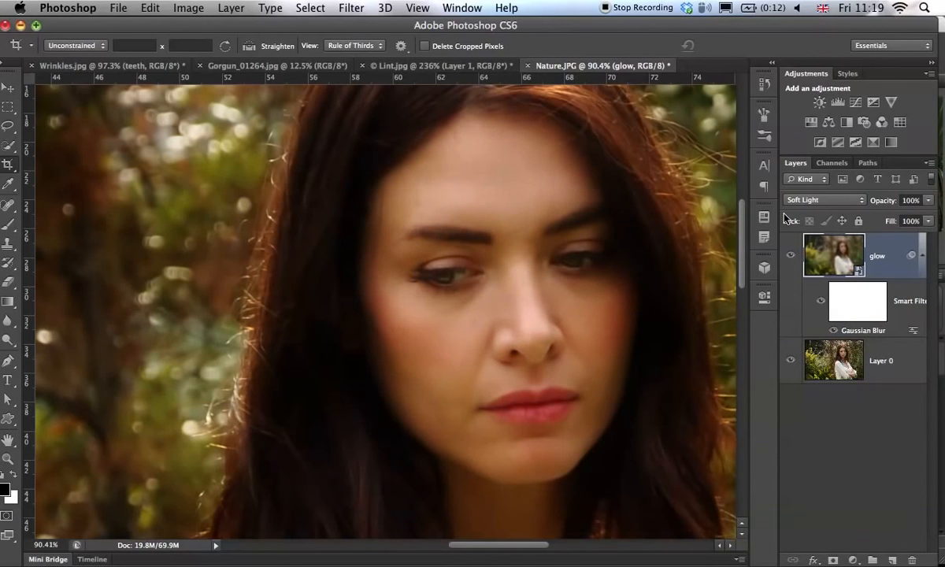
{"action": "left_click", "coordinate": [843, 202]}
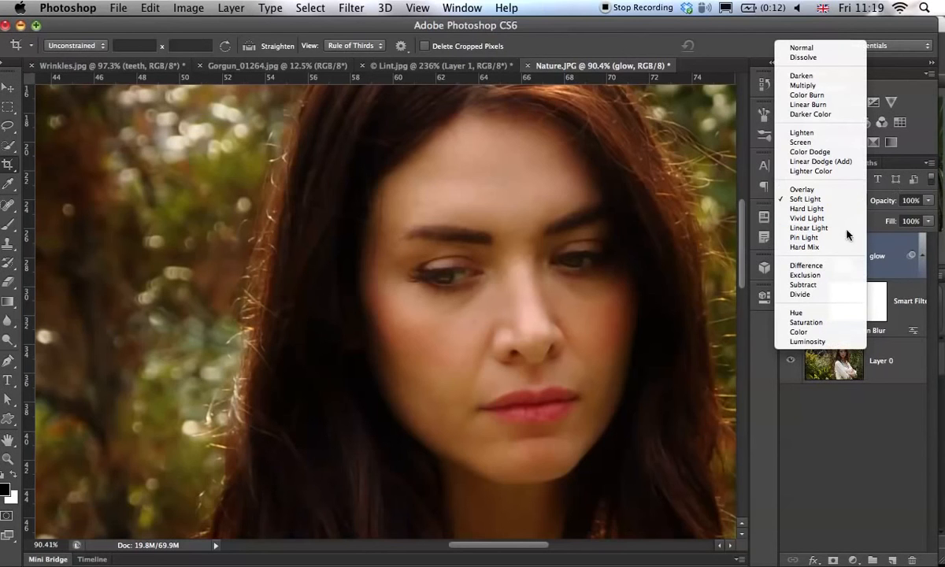
{"action": "left_click", "coordinate": [819, 48]}
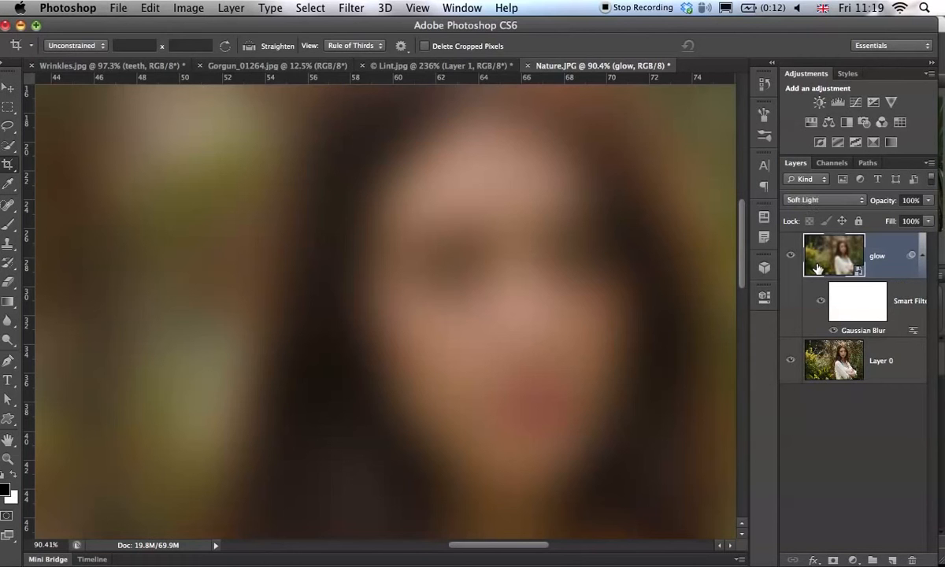
{"action": "key", "text": "alt+shift+f"}
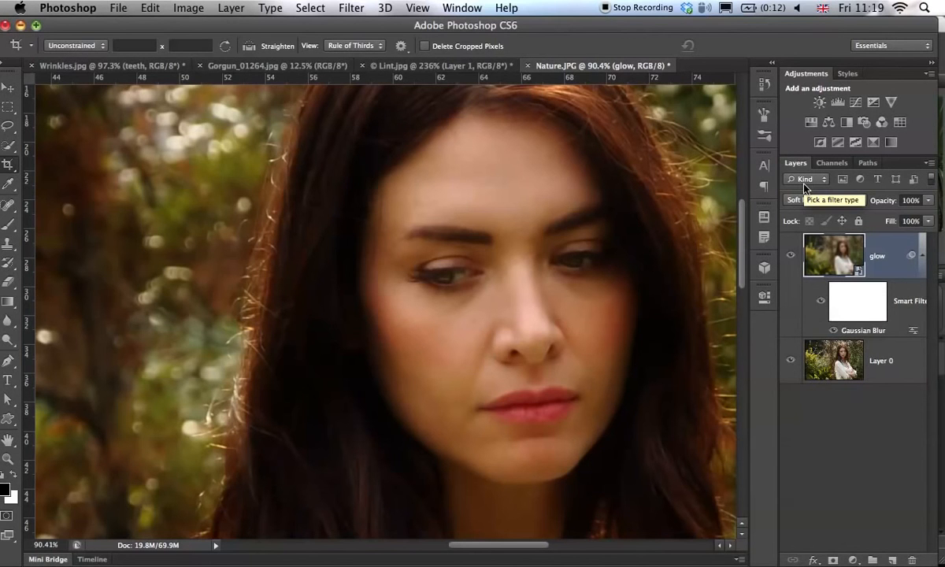
Cycle the glow layer through the available blend modes and return it to Soft Light
{"action": "key", "text": "v"}
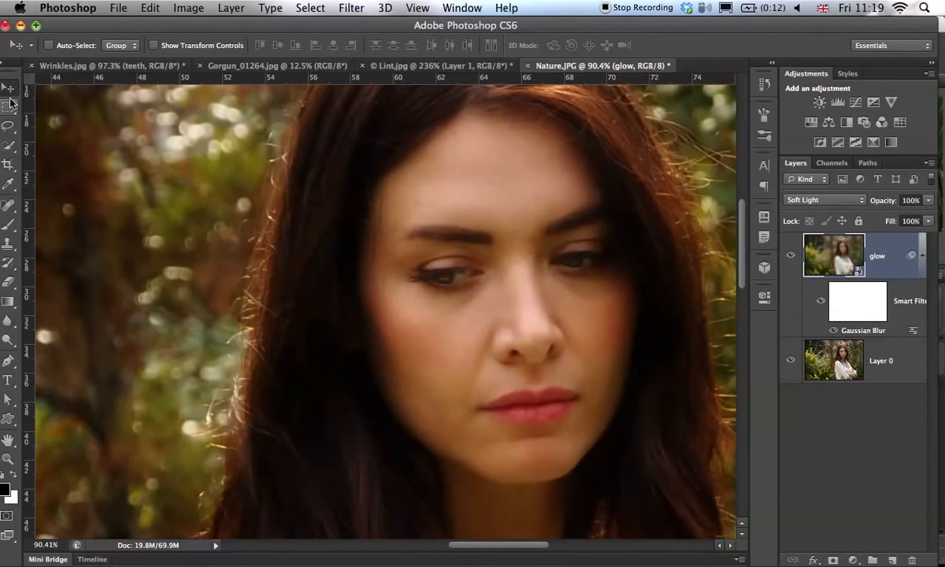
{"action": "key", "text": "shift+plus"}
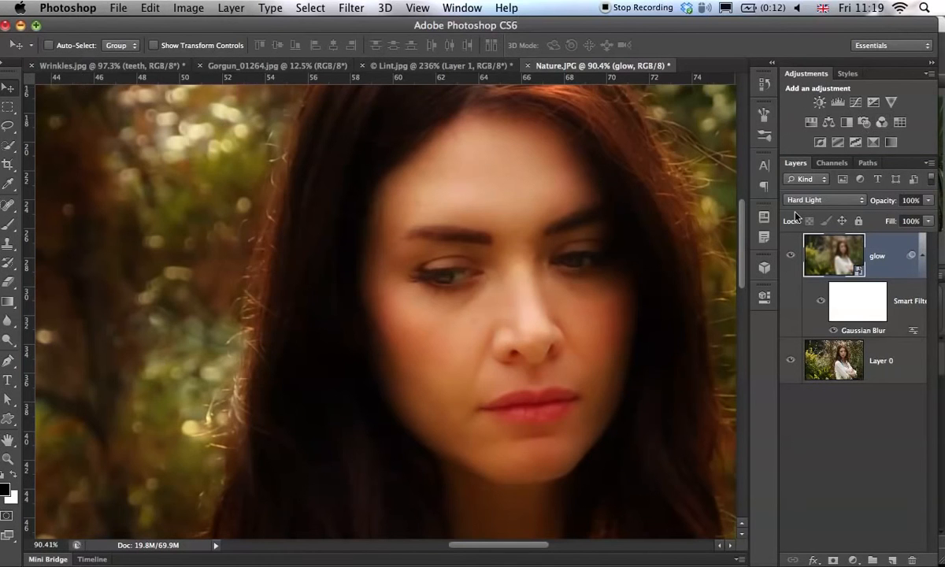
{"action": "key", "text": "shift+plus"}
{"action": "key", "text": "shift+plus"}
{"action": "key", "text": "shift+plus"}
{"action": "key", "text": "shift+plus"}
{"action": "key", "text": "shift+plus"}
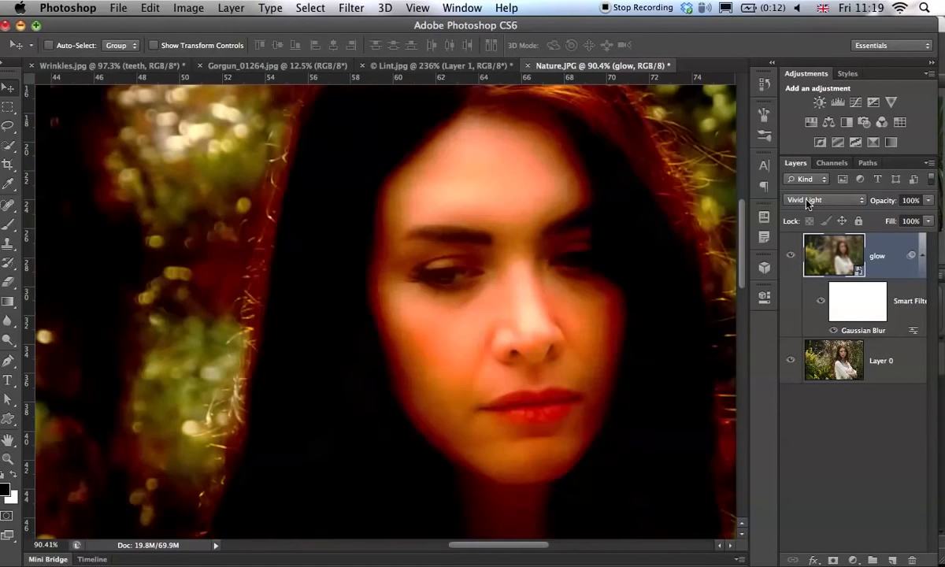
{"action": "key", "text": "shift+plus"}
{"action": "key", "text": "shift+plus"}
{"action": "key", "text": "shift+plus"}
{"action": "key", "text": "shift+plus"}
{"action": "key", "text": "shift+plus"}
{"action": "key", "text": "shift+plus"}
{"action": "key", "text": "shift+plus"}
{"action": "key", "text": "shift+plus"}
{"action": "key", "text": "shift+plus"}
{"action": "key", "text": "shift+plus"}
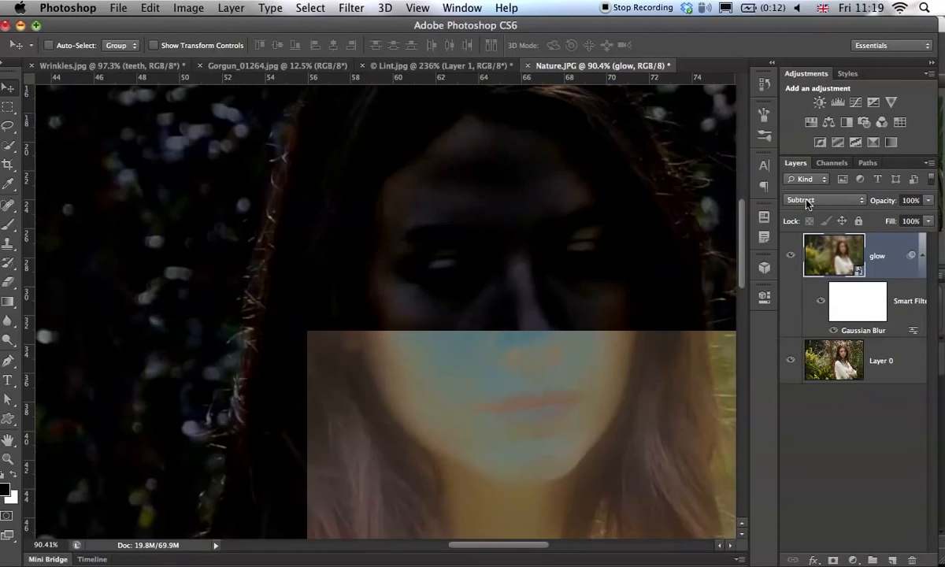
{"action": "key", "text": "shift+plus"}
{"action": "key", "text": "shift+plus"}
{"action": "key", "text": "shift+plus"}
{"action": "key", "text": "shift+plus"}
{"action": "key", "text": "shift+plus"}
{"action": "key", "text": "shift+plus"}
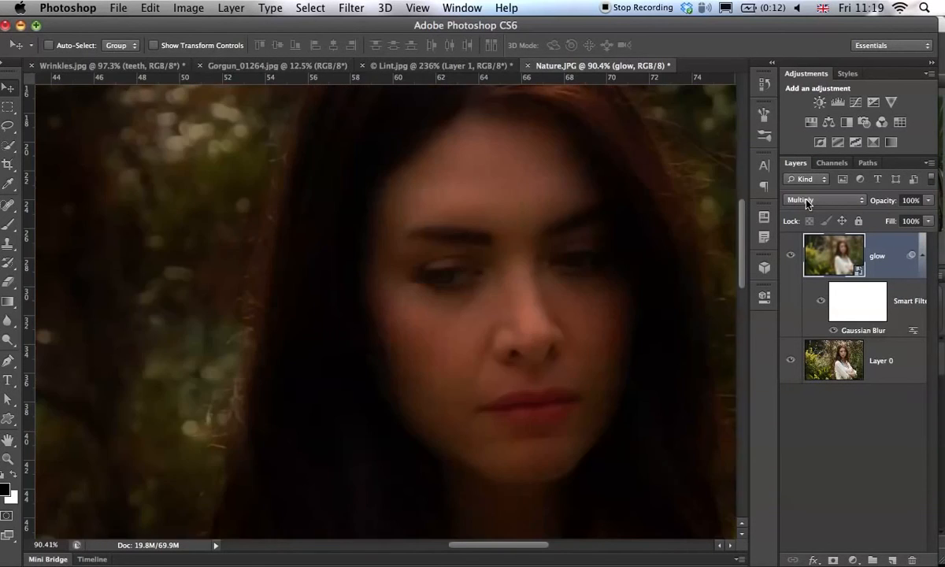
{"action": "key", "text": "shift+plus"}
{"action": "key", "text": "shift+plus"}
{"action": "key", "text": "shift+plus"}
{"action": "key", "text": "shift+plus"}
{"action": "key", "text": "shift+plus"}
{"action": "key", "text": "shift+plus"}
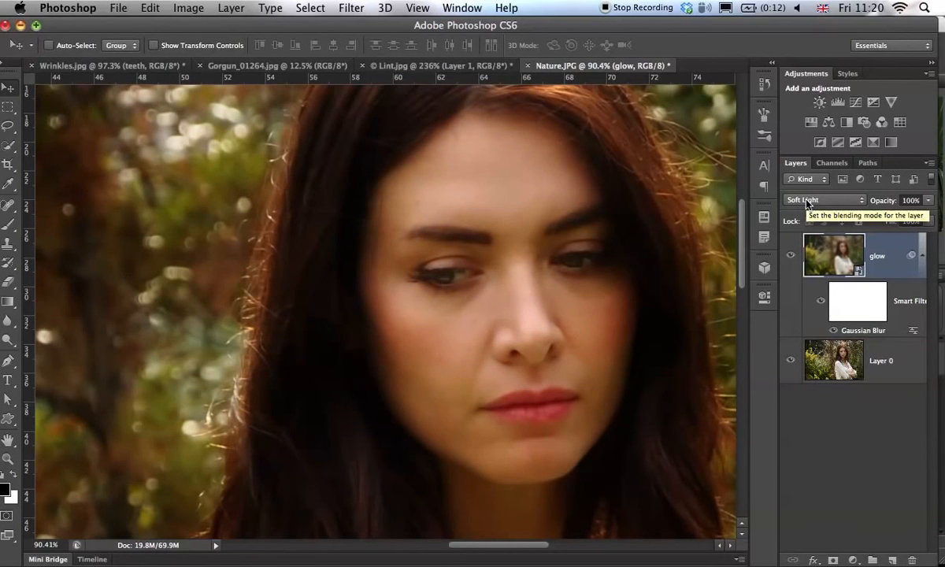
Compare the whole photo and the woman's face up close with the glow layer hidden and shown
{"action": "key", "text": "super+0"}
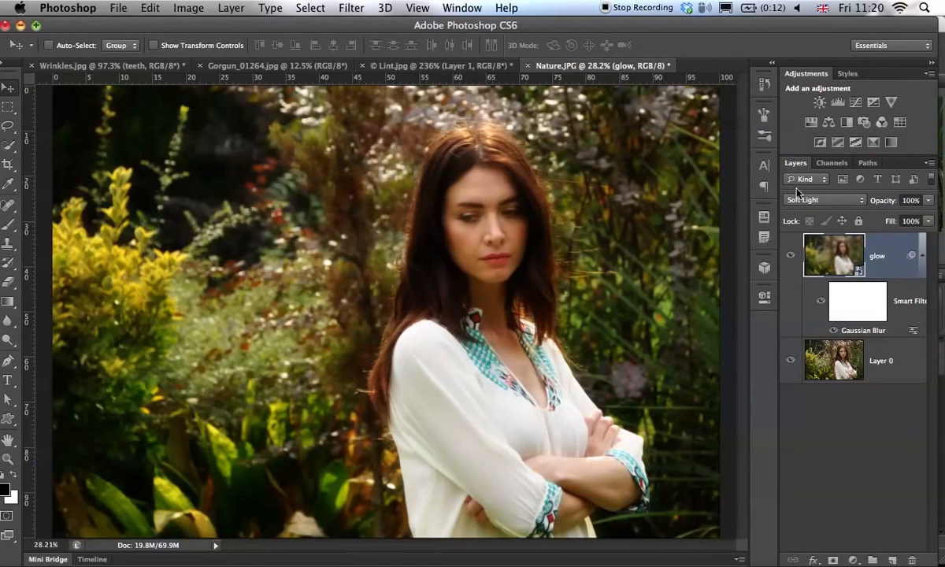
{"action": "left_click", "coordinate": [791, 255]}
{"action": "left_click", "coordinate": [791, 255]}
{"action": "left_click_drag", "start_coordinate": [491, 213], "coordinate": [581, 207]}
{"action": "left_click", "coordinate": [791, 256]}
{"action": "left_click", "coordinate": [790, 256]}
{"action": "left_click", "coordinate": [791, 256]}
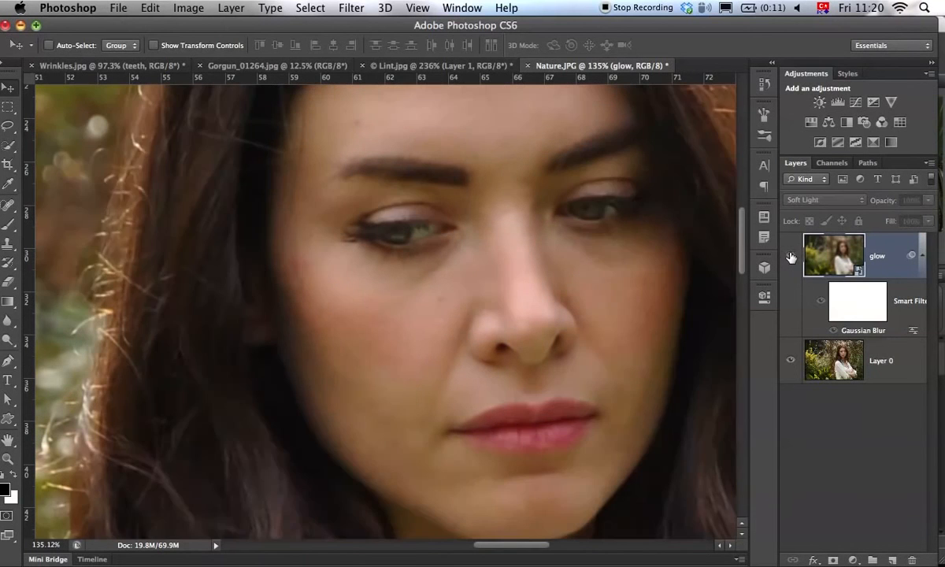
{"action": "left_click", "coordinate": [791, 256]}
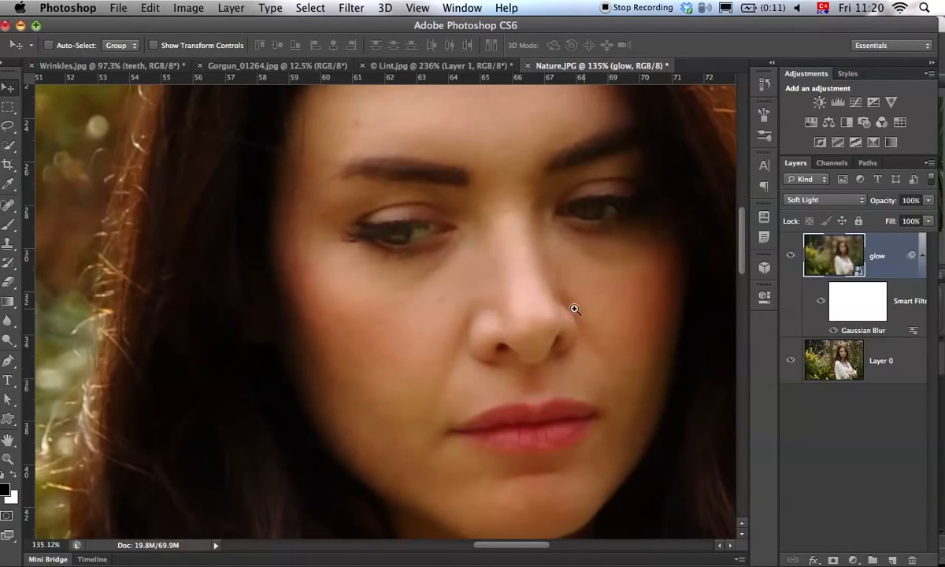
View the woman's upper body with the garden and compare it with the glow layer off and on
{"action": "left_click_drag", "start_coordinate": [574, 308], "coordinate": [472, 327]}
{"action": "left_click_drag", "start_coordinate": [554, 326], "coordinate": [585, 279]}
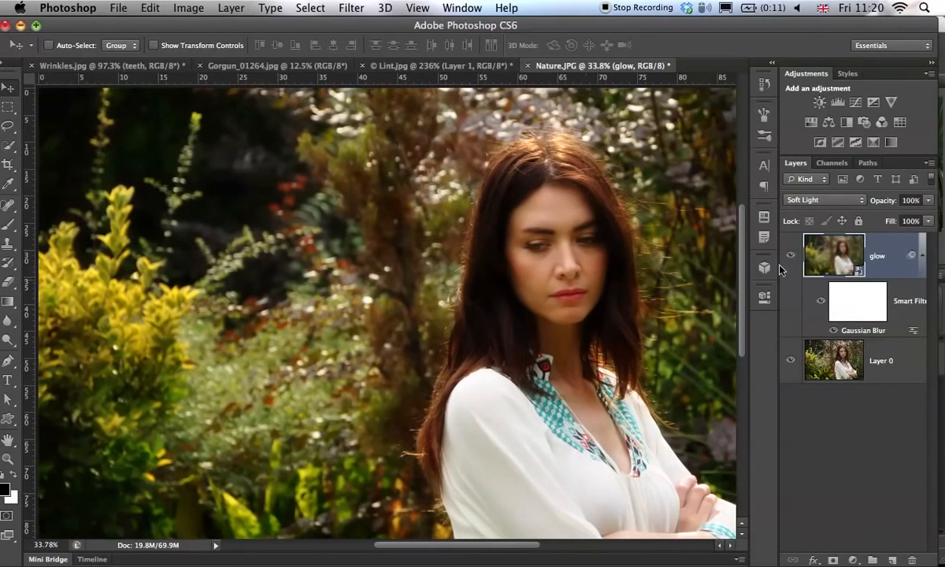
{"action": "left_click", "coordinate": [791, 255]}
{"action": "left_click", "coordinate": [791, 257]}
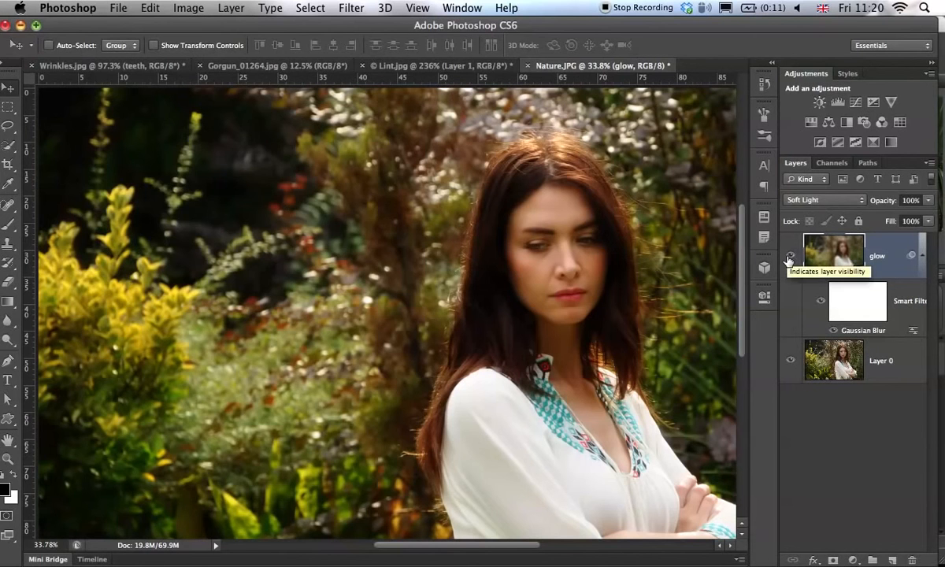
{"action": "left_click", "coordinate": [790, 257]}
{"action": "left_click", "coordinate": [790, 257]}
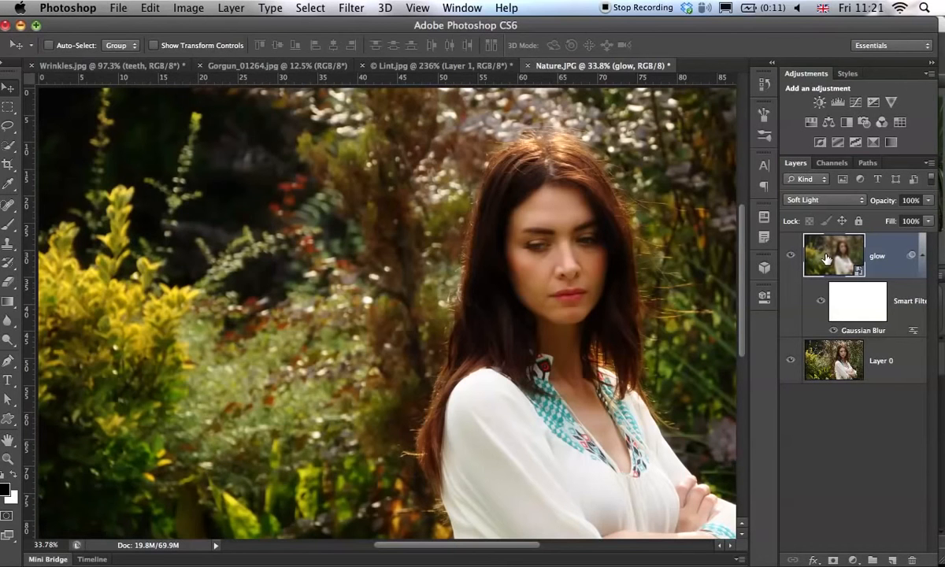
Stamp all visible layers into a new merged layer above the glow layer and hide the glow layer
{"action": "left_click_drag", "start_coordinate": [825, 258], "coordinate": [827, 261]}
{"action": "key", "text": "super+alt+shift+e"}
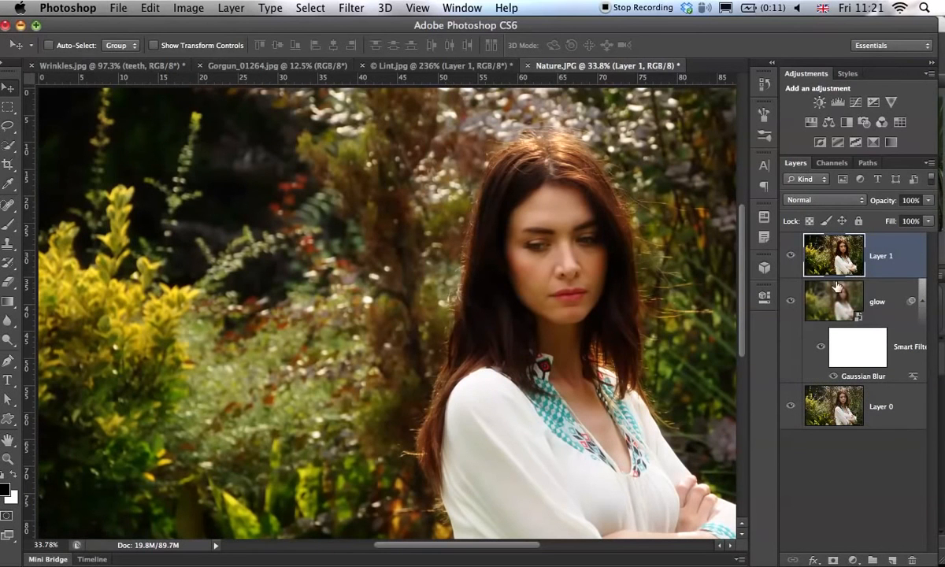
{"action": "left_click", "coordinate": [790, 255], "text": "alt"}
{"action": "left_click", "coordinate": [791, 301]}
{"action": "left_click", "coordinate": [791, 301]}
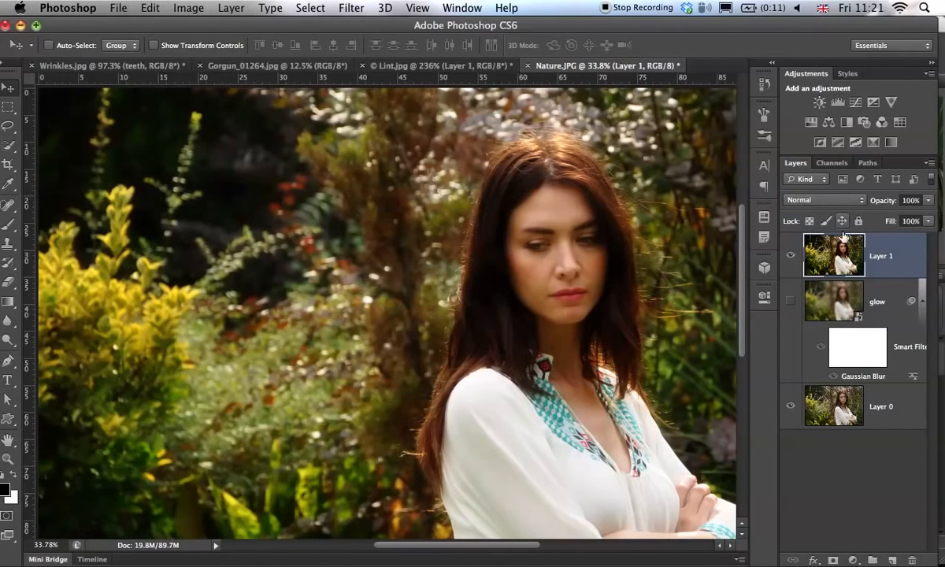
Rename the merged layer composite and set its blend mode to Luminosity
{"action": "double_click", "coordinate": [883, 252]}
{"action": "type", "text": "compo"}
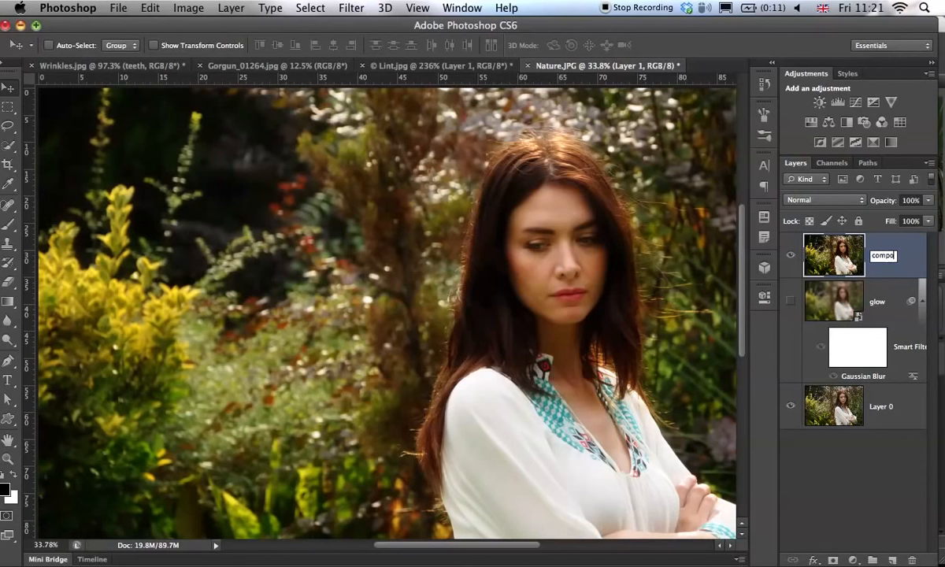
{"action": "type", "text": "site"}
{"action": "key", "text": "Return"}
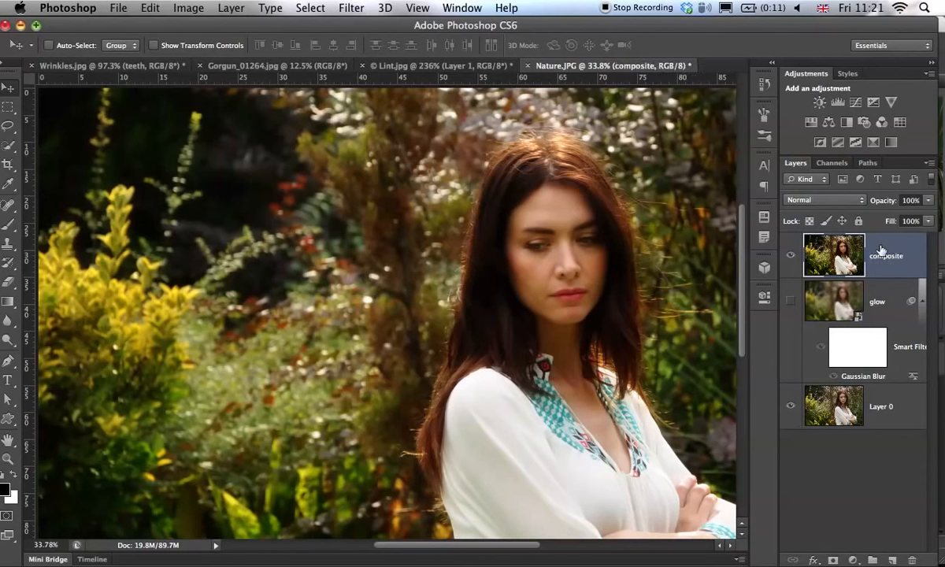
{"action": "left_click", "coordinate": [843, 204]}
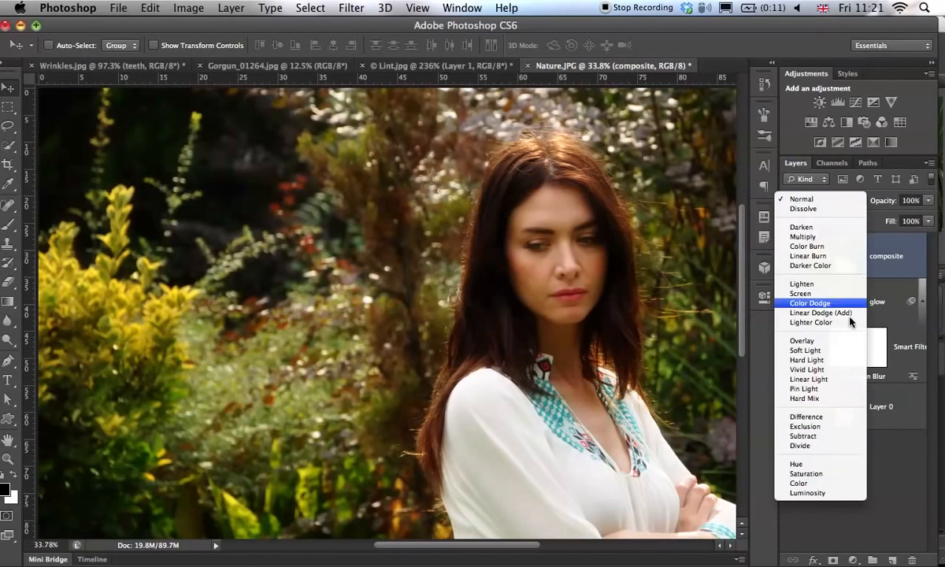
{"action": "left_click", "coordinate": [815, 493]}
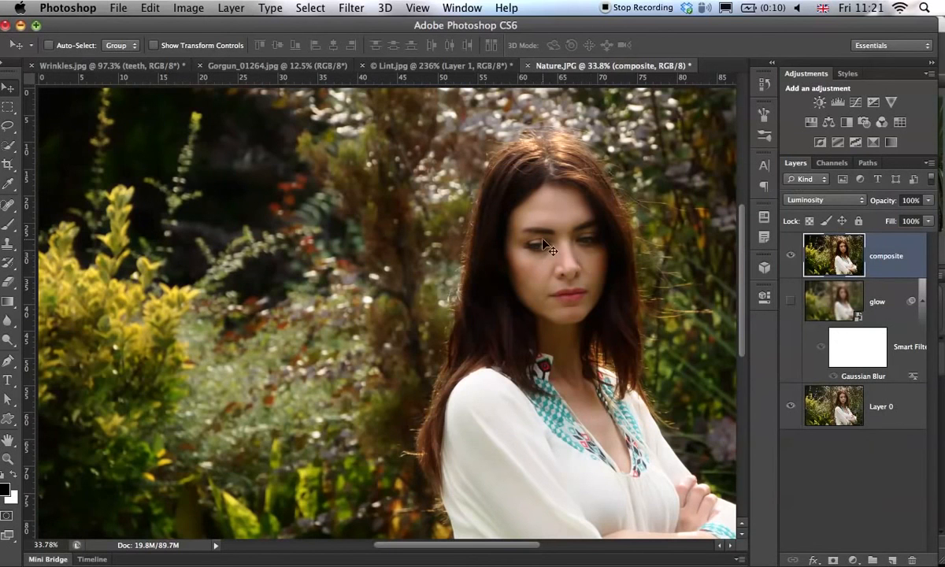
Compare the woman's face and hair up close with the composite layer hidden and shown, then return to the whole photo
{"action": "scroll", "coordinate": [551, 246], "scroll_direction": "up", "scroll_amount": 3}
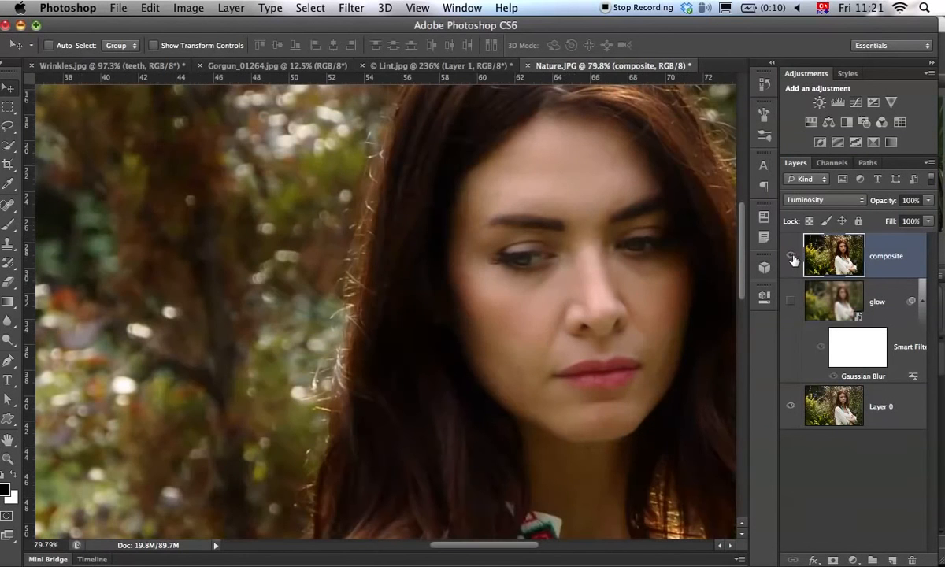
{"action": "left_click", "coordinate": [790, 257]}
{"action": "left_click", "coordinate": [791, 258]}
{"action": "left_click", "coordinate": [791, 257]}
{"action": "left_click", "coordinate": [791, 258]}
{"action": "left_click", "coordinate": [792, 259]}
{"action": "left_click", "coordinate": [792, 258]}
{"action": "left_click", "coordinate": [791, 260]}
{"action": "left_click", "coordinate": [790, 259]}
{"action": "left_click", "coordinate": [789, 259]}
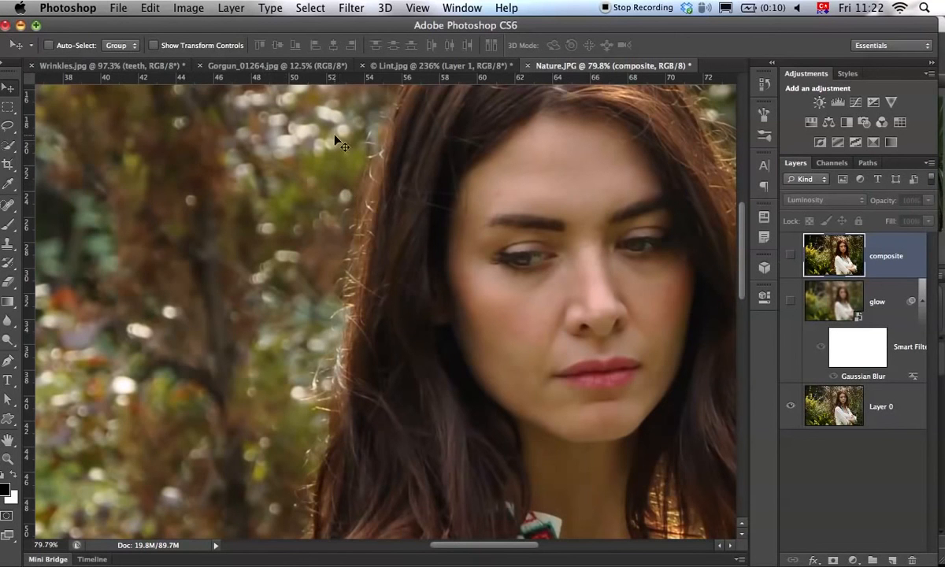
{"action": "left_click", "coordinate": [790, 260]}
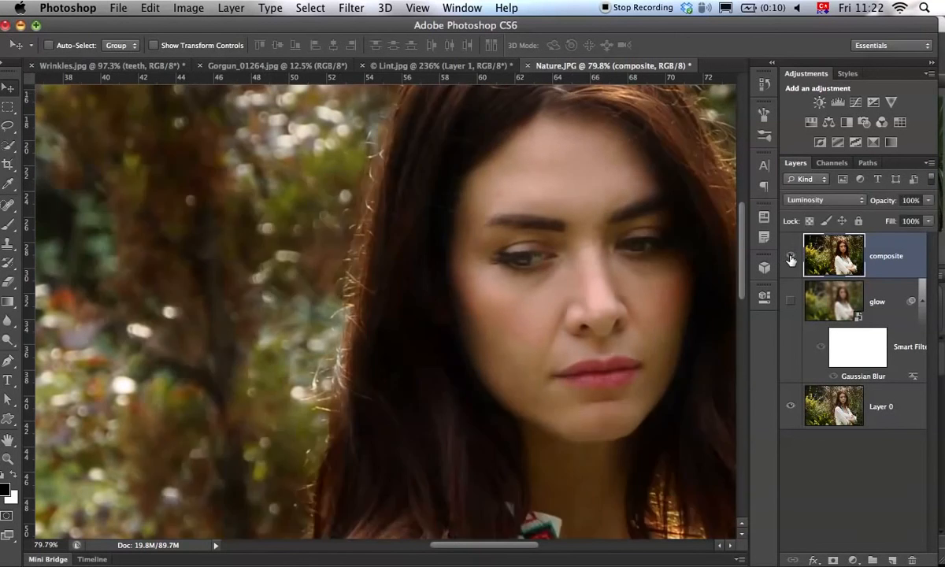
{"action": "left_click", "coordinate": [790, 260]}
{"action": "left_click", "coordinate": [791, 261]}
{"action": "left_click", "coordinate": [792, 262]}
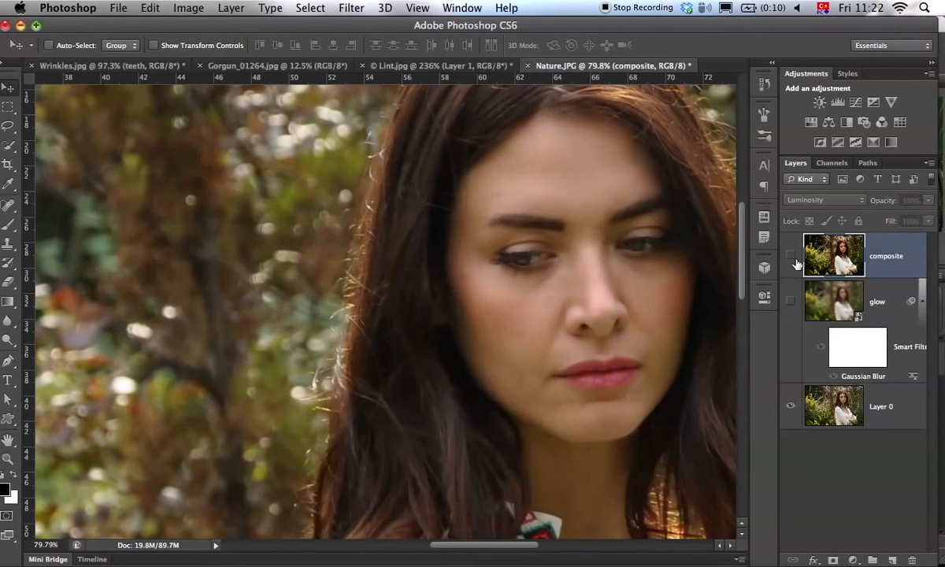
{"action": "left_click", "coordinate": [794, 262]}
{"action": "key", "text": "super+space"}
{"action": "left_click_drag", "start_coordinate": [519, 264], "coordinate": [466, 227]}
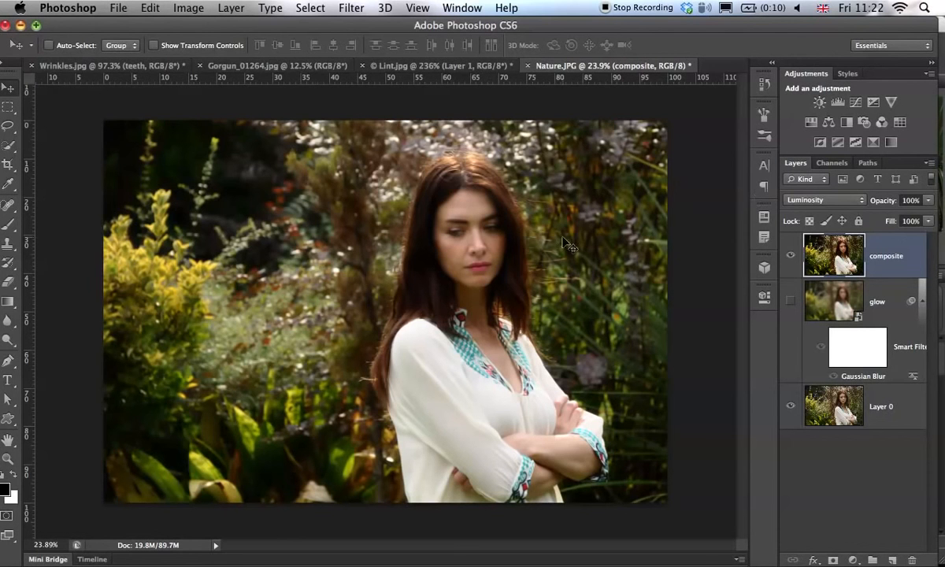
Select the woman on the composite layer with the Quick Selection tool and add the top of her hair with the Lasso
{"action": "key", "text": "w"}
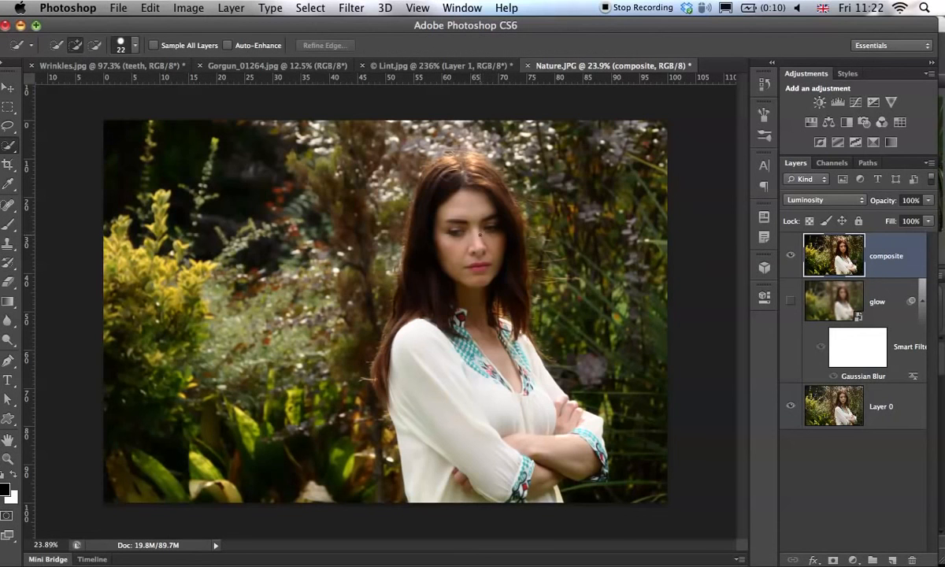
{"action": "mouse_move", "coordinate": [464, 236]}
{"action": "left_mouse_down"}
{"action": "mouse_move", "coordinate": [479, 234]}
{"action": "mouse_move", "coordinate": [444, 197]}
{"action": "mouse_move", "coordinate": [431, 161]}
{"action": "mouse_move", "coordinate": [432, 284]}
{"action": "mouse_move", "coordinate": [502, 442]}
{"action": "mouse_move", "coordinate": [510, 430]}
{"action": "mouse_move", "coordinate": [416, 330]}
{"action": "mouse_move", "coordinate": [392, 367]}
{"action": "mouse_move", "coordinate": [395, 384]}
{"action": "mouse_move", "coordinate": [442, 165]}
{"action": "mouse_move", "coordinate": [470, 275]}
{"action": "mouse_move", "coordinate": [478, 201]}
{"action": "mouse_move", "coordinate": [450, 163]}
{"action": "left_mouse_up"}
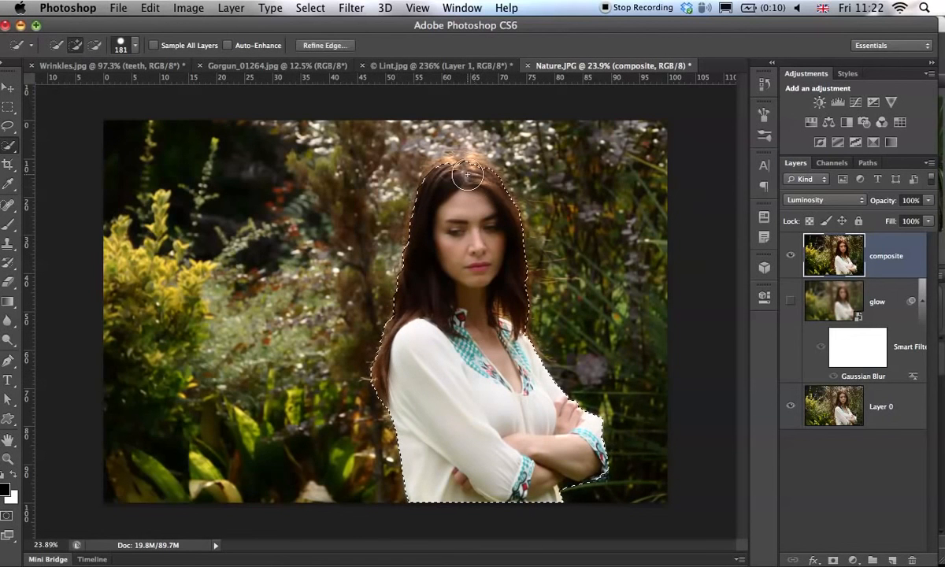
{"action": "key", "text": "l"}
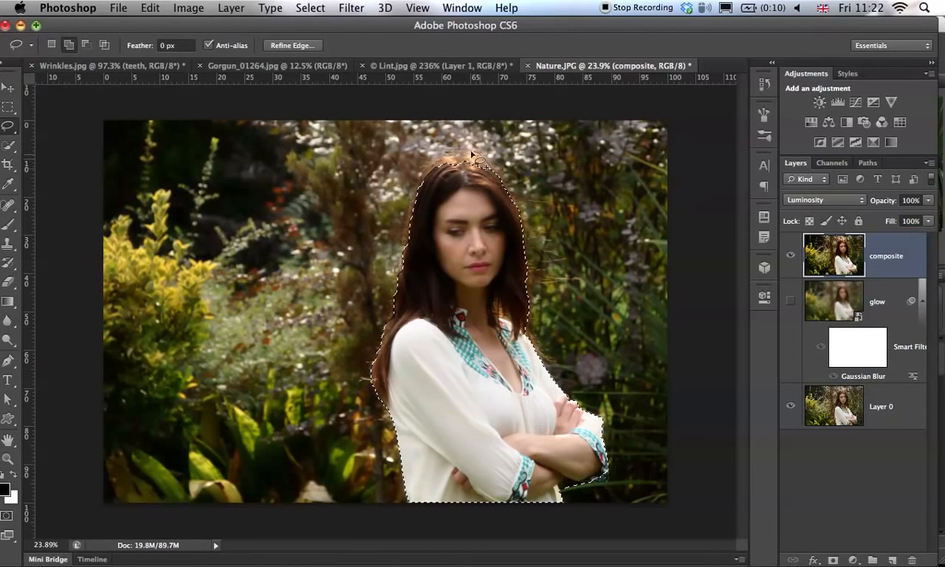
{"action": "mouse_move", "coordinate": [429, 187]}
{"action": "left_mouse_down"}
{"action": "mouse_move", "coordinate": [412, 268]}
{"action": "mouse_move", "coordinate": [478, 389]}
{"action": "mouse_move", "coordinate": [508, 346]}
{"action": "left_mouse_up"}
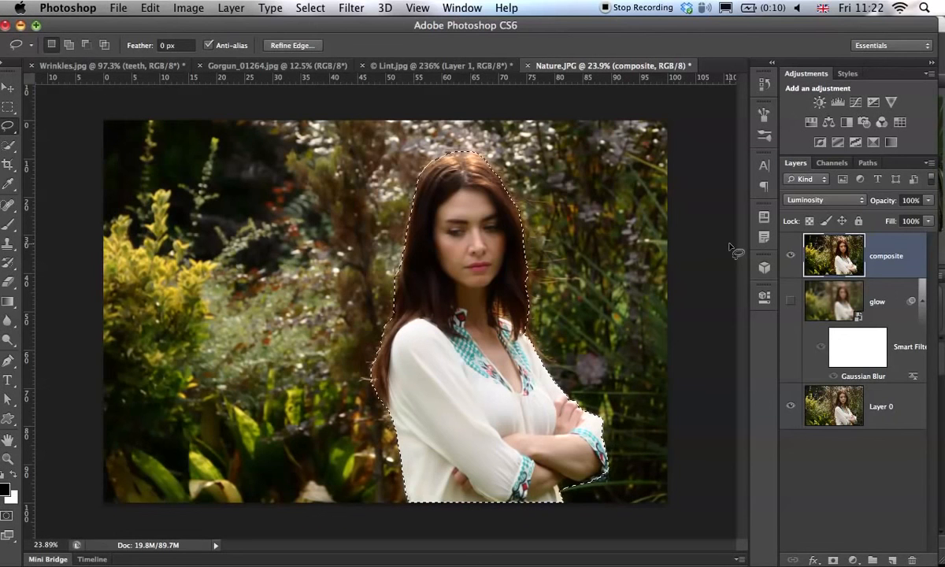
Try copying the selected woman to a new layer and undo the copy
{"action": "key", "text": "ctrl+j"}
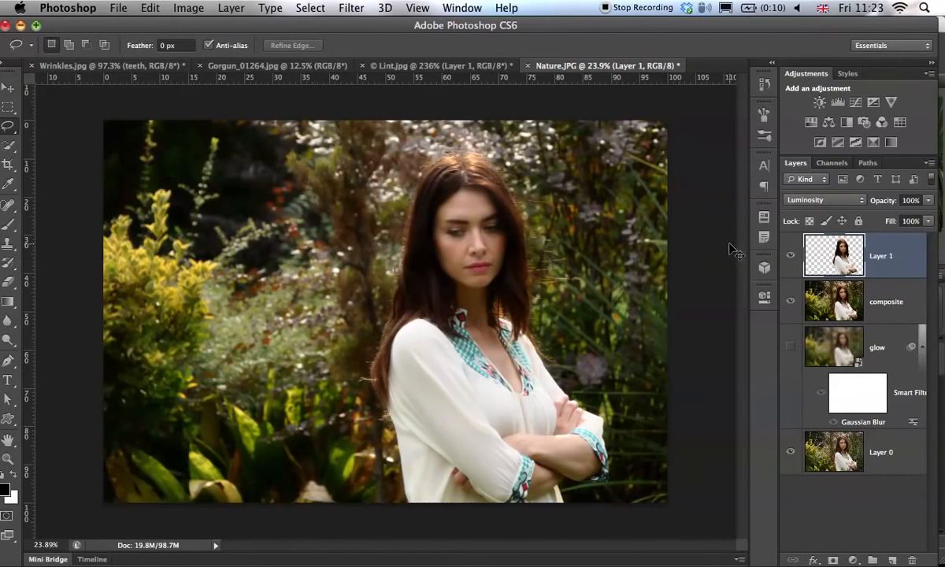
{"action": "key", "text": "ctrl+z"}
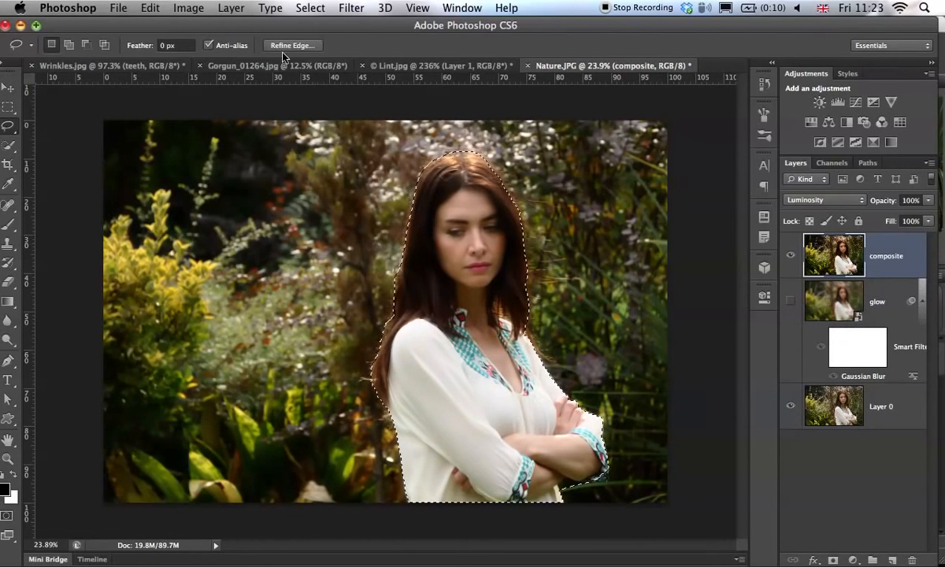
Feather the woman's selection by 72.7 px with Refine Edge and copy it to a new layer
{"action": "left_click", "coordinate": [319, 46]}
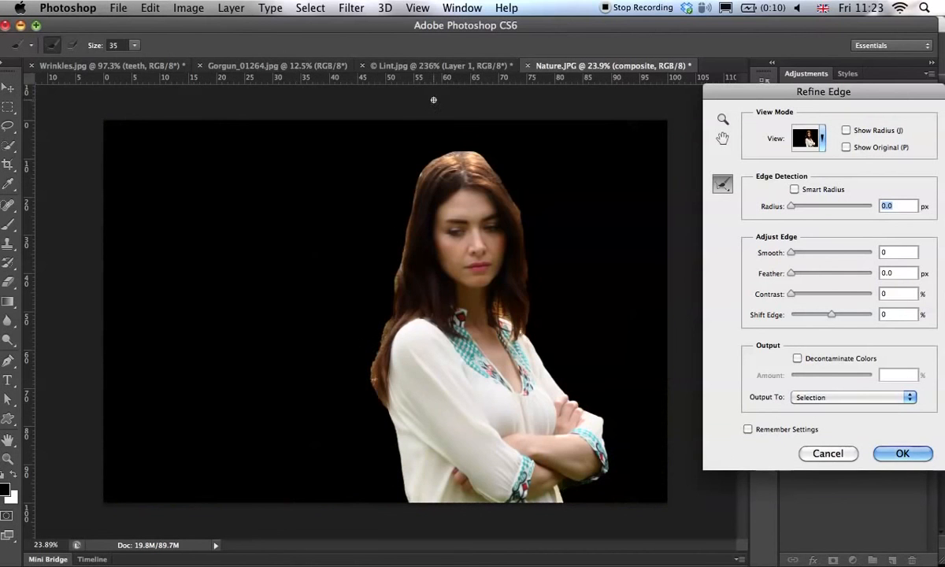
{"action": "left_click_drag", "start_coordinate": [800, 275], "coordinate": [834, 275]}
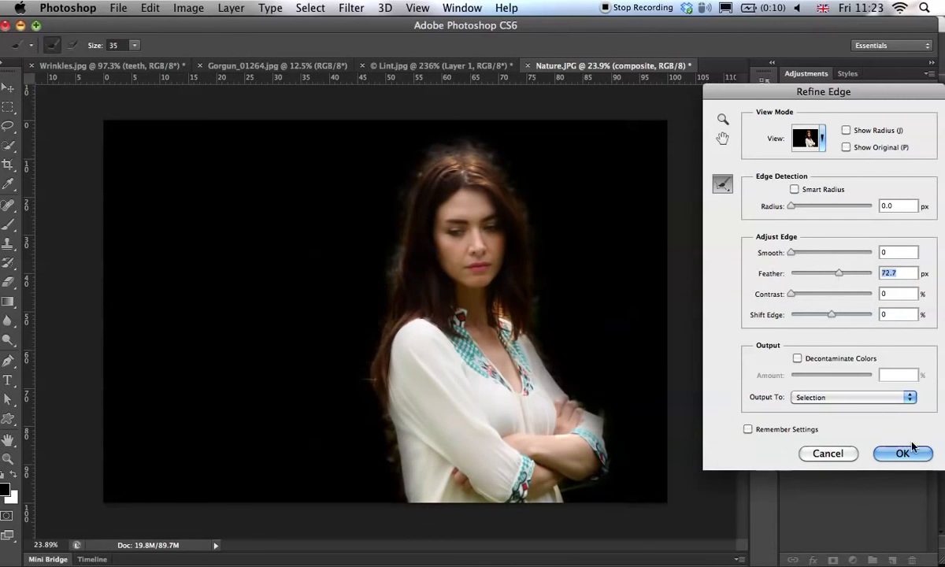
{"action": "left_click", "coordinate": [902, 454]}
{"action": "key", "text": "l"}
{"action": "key", "text": "ctrl+j"}
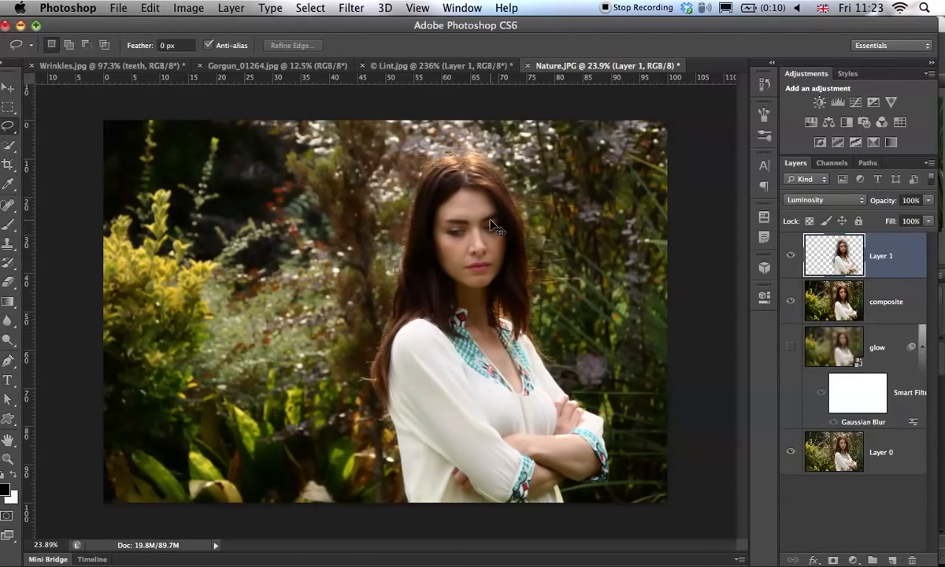
Try moving the copied woman to the left side of the photo and changing her layer's blend mode
{"action": "key", "text": "v"}
{"action": "left_click_drag", "start_coordinate": [496, 227], "coordinate": [287, 215]}
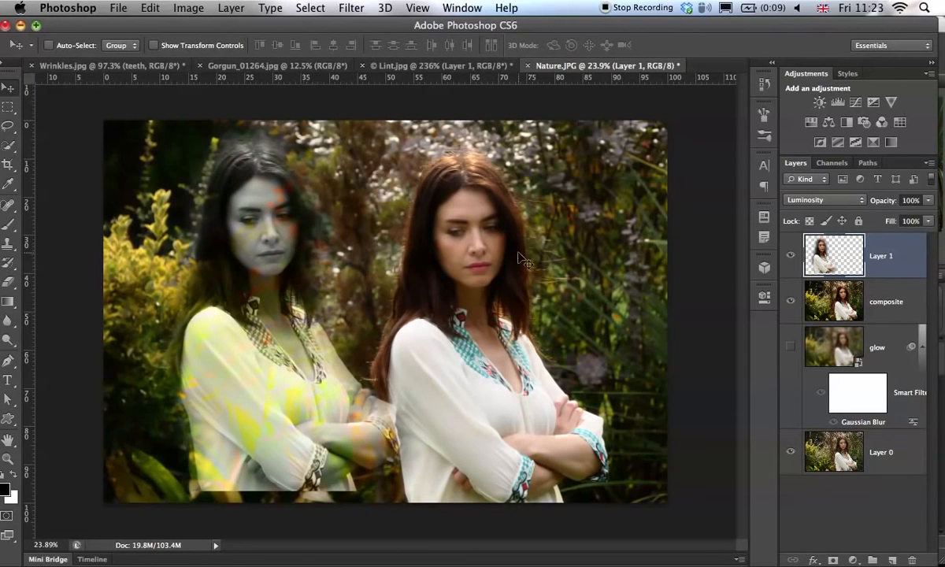
{"action": "left_click", "coordinate": [819, 201]}
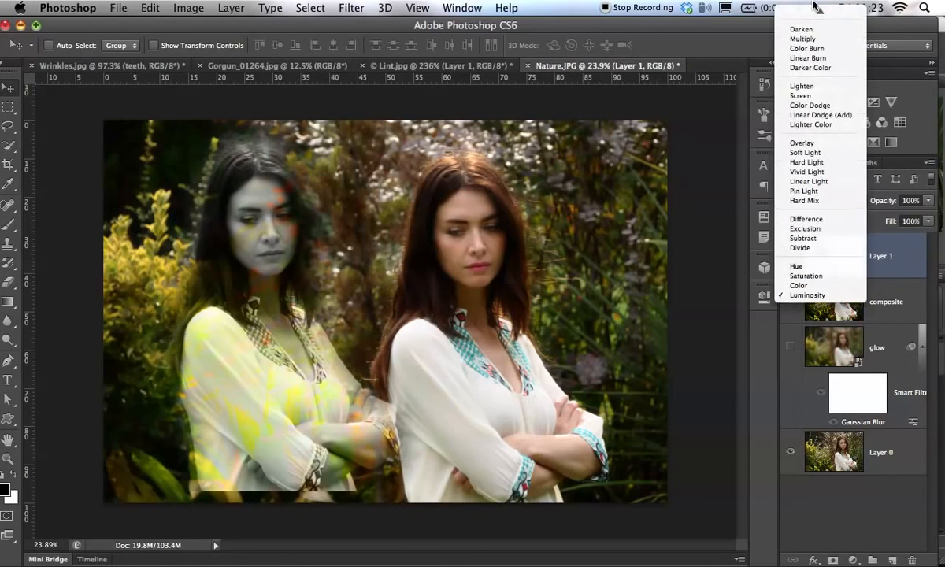
{"action": "left_click", "coordinate": [816, 14]}
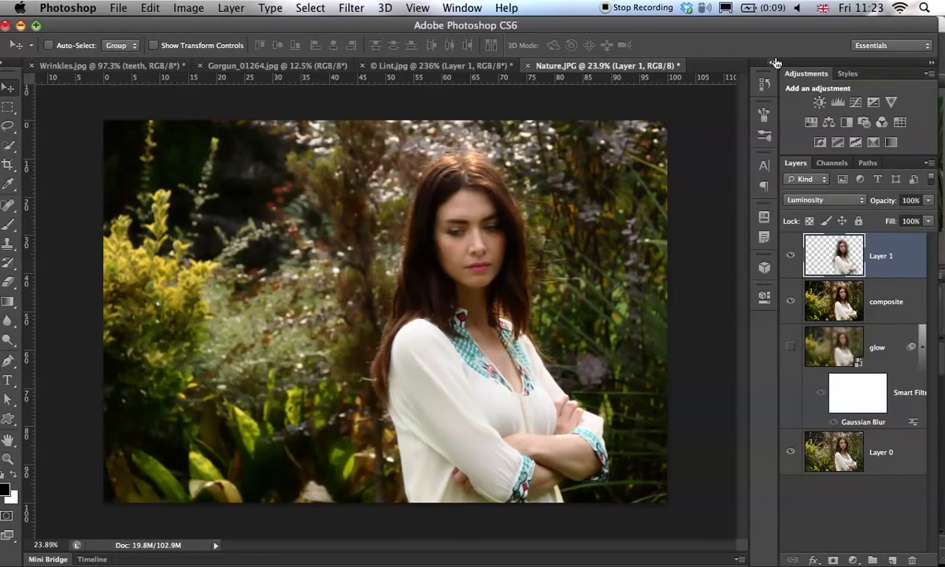
Set the blend mode of the copied woman's Layer 1 to Normal and select the composite layer
{"action": "left_click", "coordinate": [783, 200]}
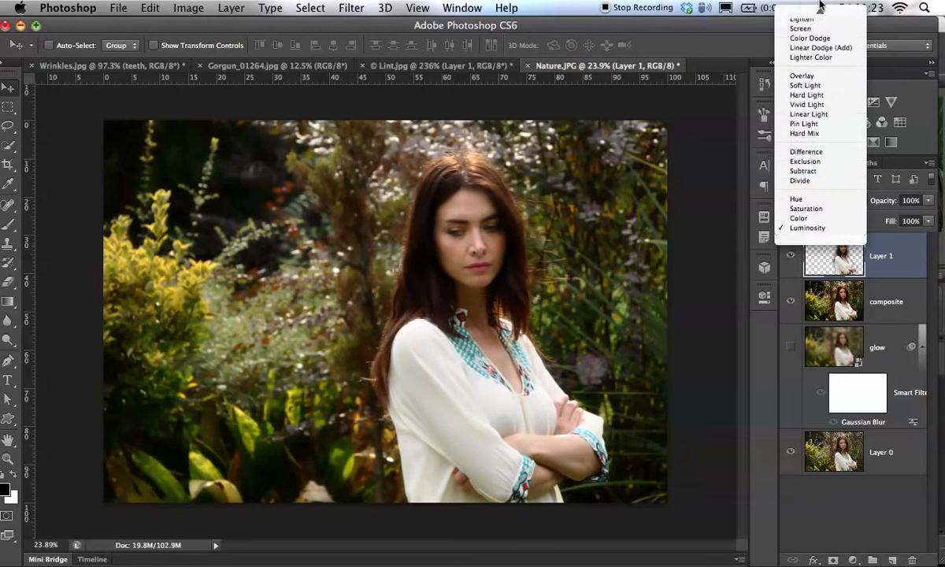
{"action": "left_click", "coordinate": [815, 14]}
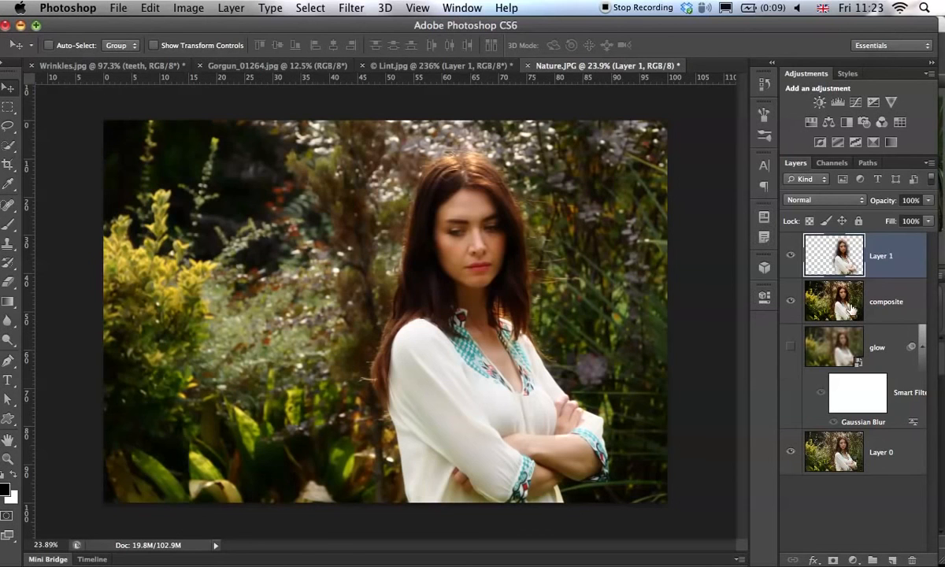
{"action": "key", "text": "alt+bracketleft"}
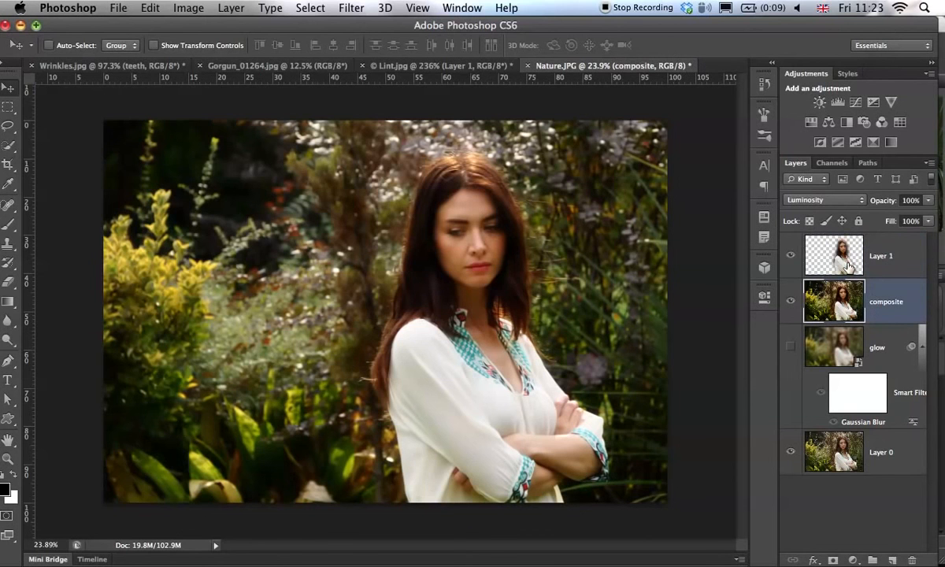
Start a Lens Blur on the composite layer with Radius 64 and Noise Amount 0
{"action": "left_click", "coordinate": [346, 8]}
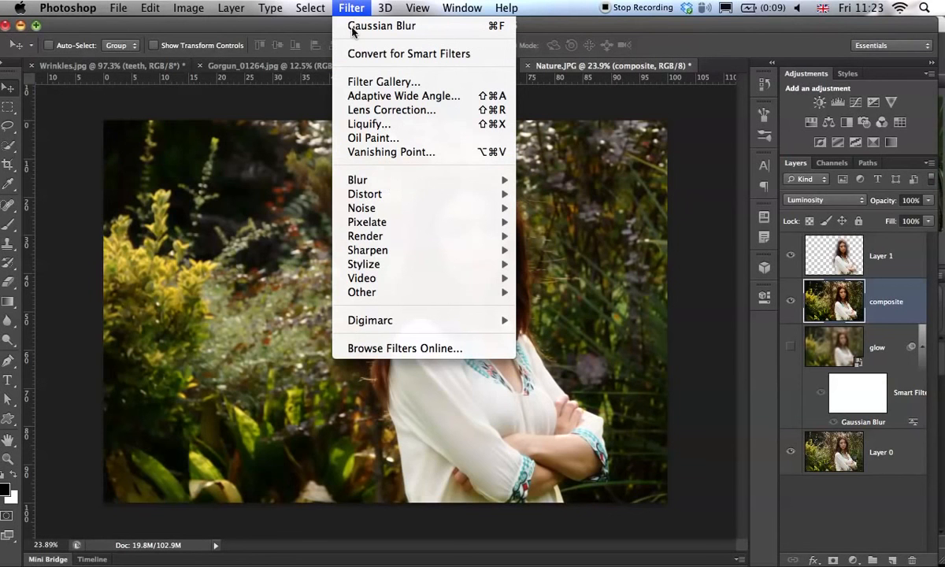
{"action": "left_click", "coordinate": [595, 297]}
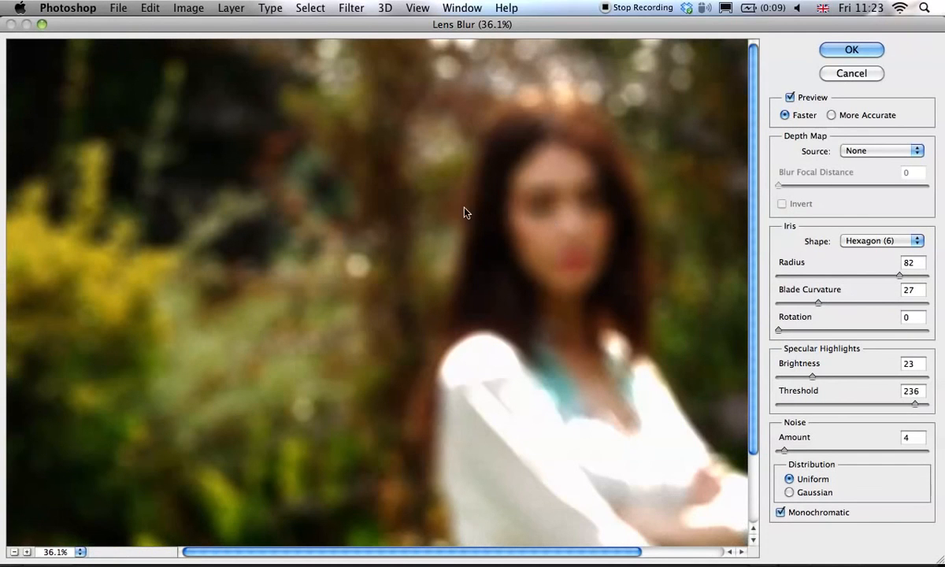
{"action": "left_click", "coordinate": [12, 554]}
{"action": "left_click", "coordinate": [12, 554]}
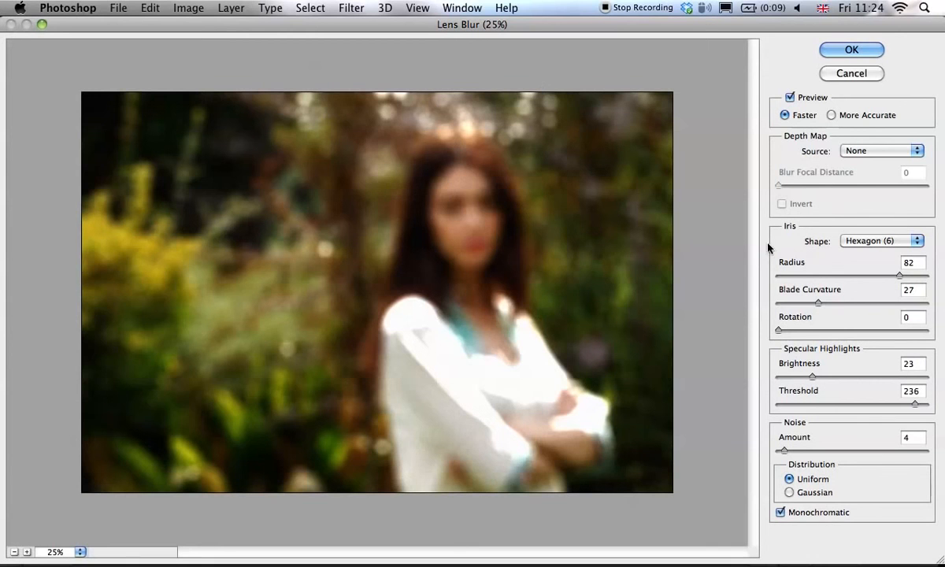
{"action": "left_click_drag", "start_coordinate": [902, 276], "coordinate": [880, 276]}
{"action": "left_click_drag", "start_coordinate": [784, 451], "coordinate": [775, 451]}
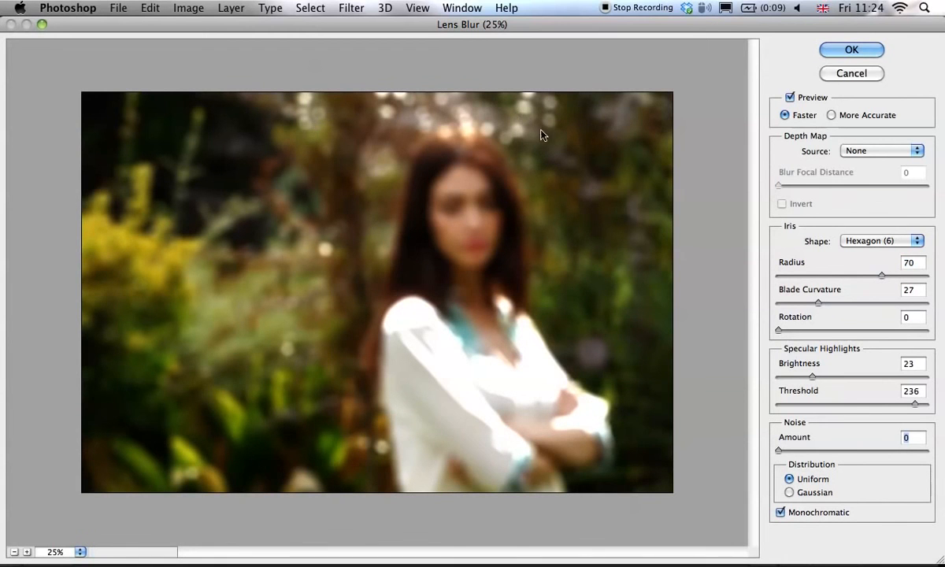
{"action": "mouse_move", "coordinate": [881, 275]}
{"action": "left_mouse_down"}
{"action": "mouse_move", "coordinate": [823, 278]}
{"action": "mouse_move", "coordinate": [872, 275]}
{"action": "left_mouse_up"}
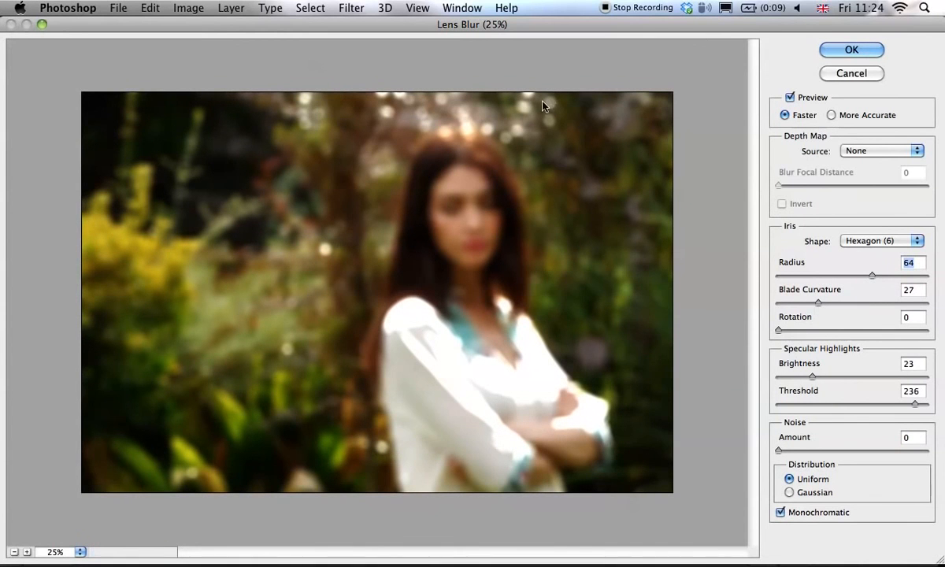
Set the Lens Blur's Blade Curvature to 0, highlight Brightness to 41 and Threshold to 222, and apply it
{"action": "left_click", "coordinate": [778, 303]}
{"action": "left_click_drag", "start_coordinate": [815, 378], "coordinate": [842, 378]}
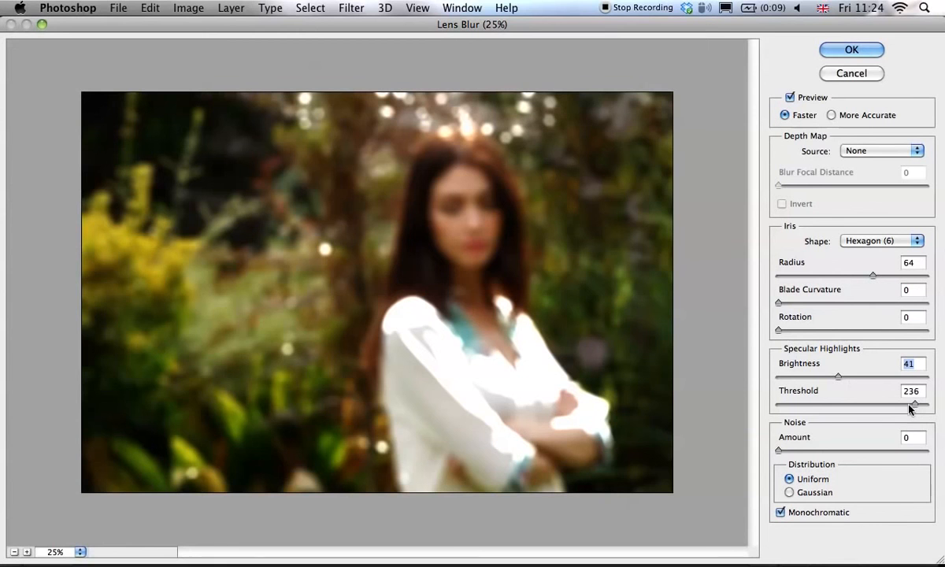
{"action": "left_click_drag", "start_coordinate": [915, 405], "coordinate": [902, 409]}
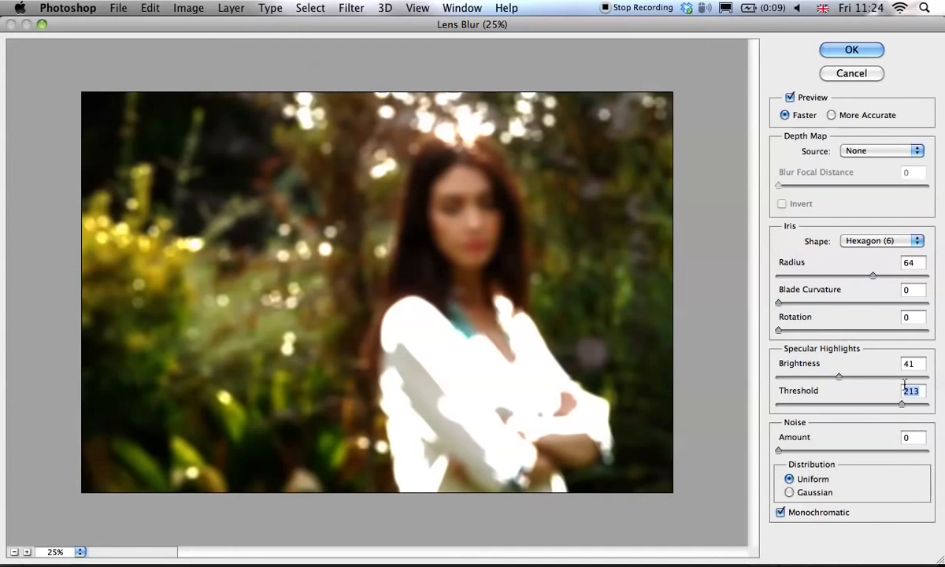
{"action": "left_click_drag", "start_coordinate": [903, 406], "coordinate": [907, 407]}
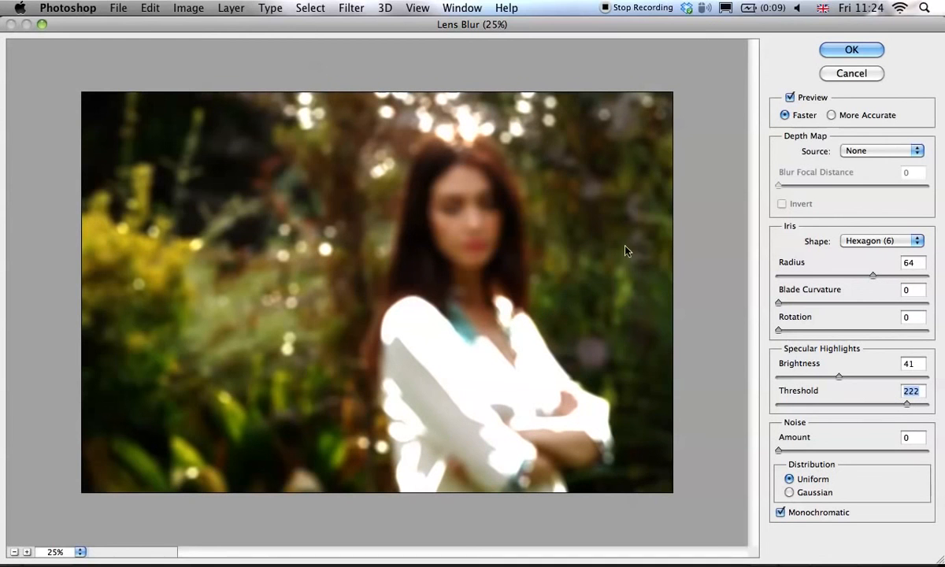
{"action": "left_click", "coordinate": [880, 53]}
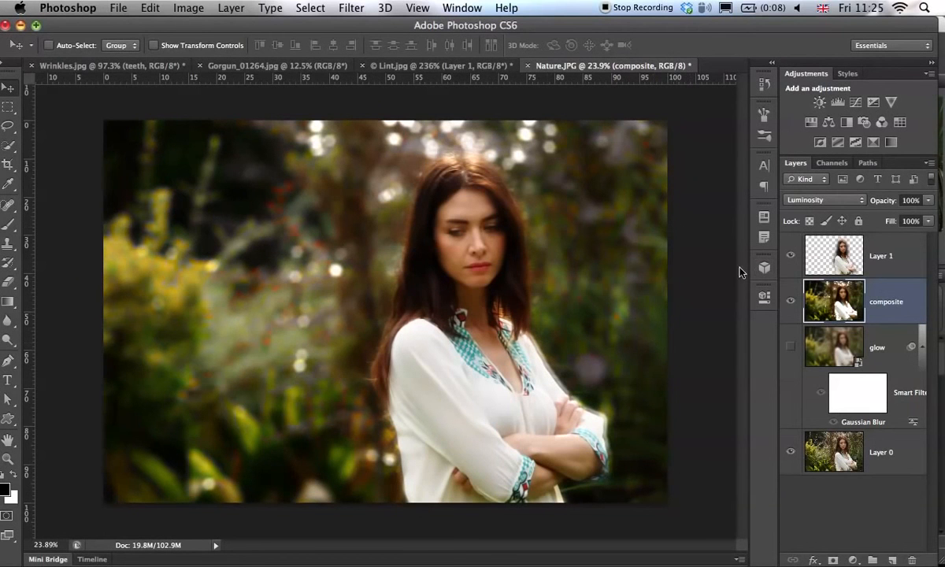
Set the composite layer's blend mode to Normal and its opacity to 70%
{"action": "left_click", "coordinate": [790, 301]}
{"action": "left_click", "coordinate": [790, 301]}
{"action": "left_click", "coordinate": [824, 200]}
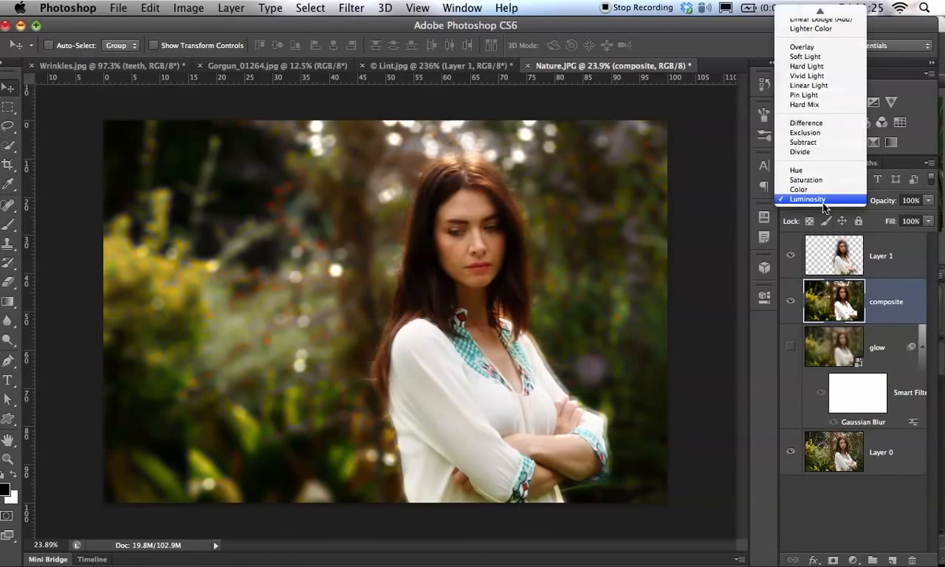
{"action": "left_click", "coordinate": [801, 13]}
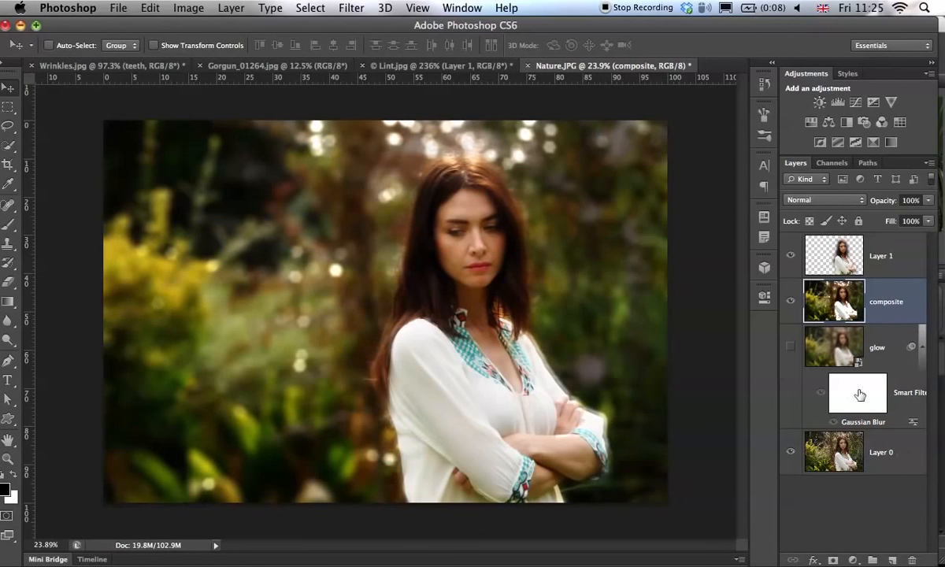
{"action": "left_click_drag", "start_coordinate": [886, 206], "coordinate": [881, 209]}
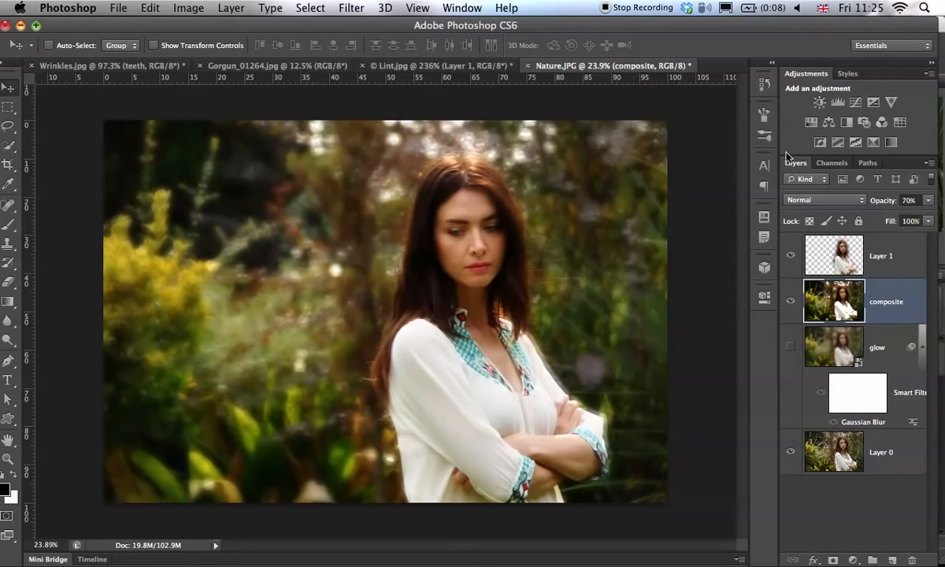
Compare the retouched image with the original Layer 0 on its own, examining the woman's face and the blurred background
{"action": "left_click", "coordinate": [791, 451], "text": "alt"}
{"action": "left_click_drag", "start_coordinate": [477, 229], "coordinate": [570, 320]}
{"action": "left_click", "coordinate": [789, 453], "text": "alt"}
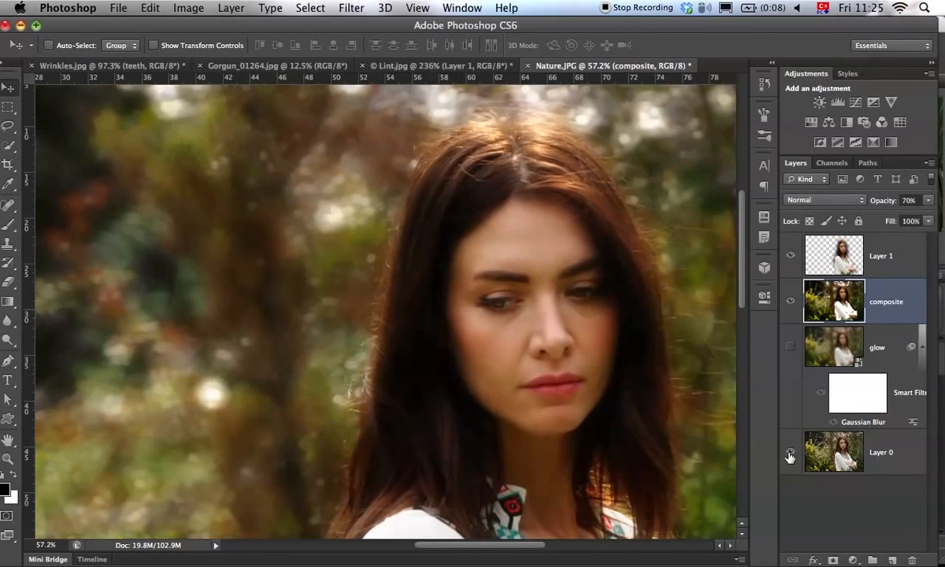
{"action": "left_click", "coordinate": [791, 453], "text": "alt"}
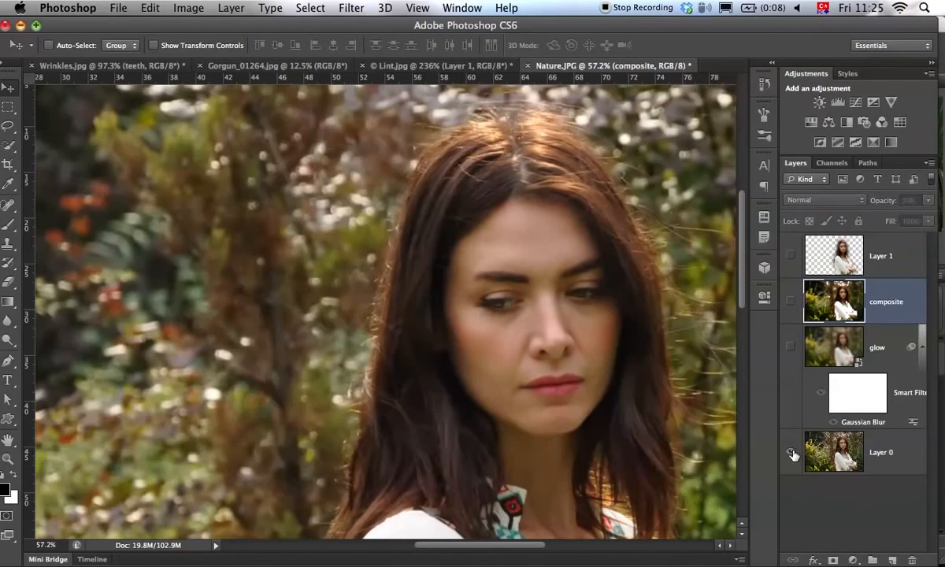
{"action": "left_click", "coordinate": [790, 453], "text": "alt"}
{"action": "left_click", "coordinate": [791, 453], "text": "alt"}
{"action": "left_click", "coordinate": [791, 455], "text": "alt"}
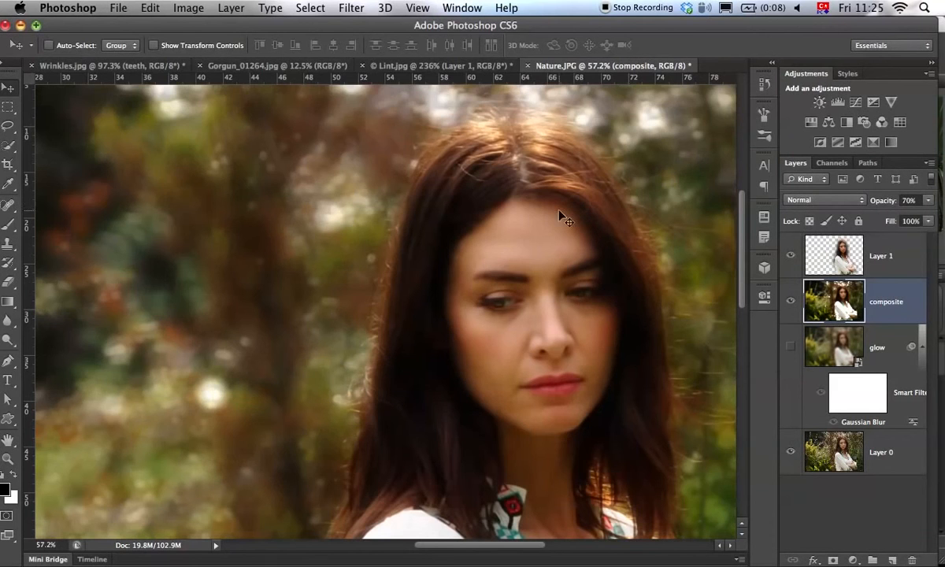
{"action": "left_click_drag", "start_coordinate": [576, 257], "coordinate": [520, 250]}
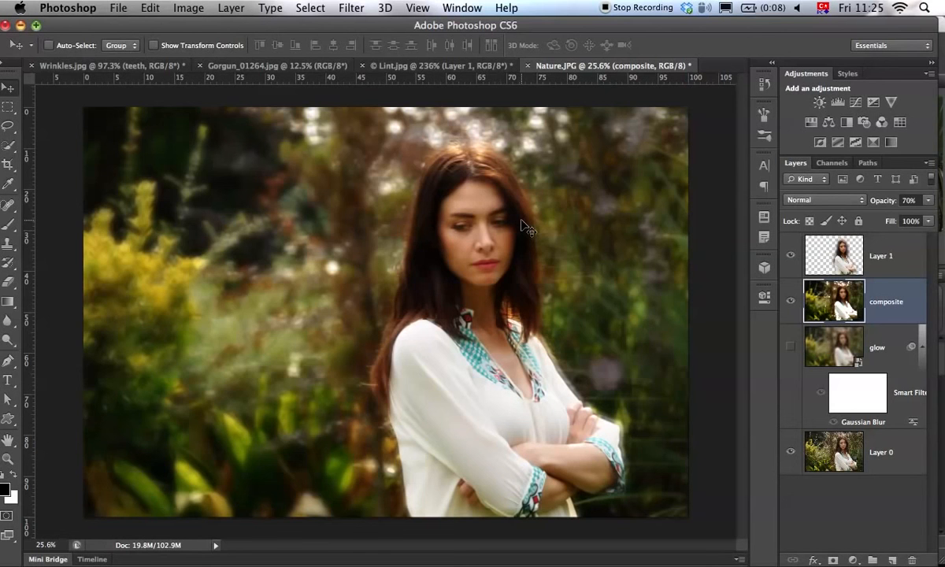
Switch to Adobe Bridge and open Highlights.tif in Photoshop
{"action": "key", "text": "super+Tab"}
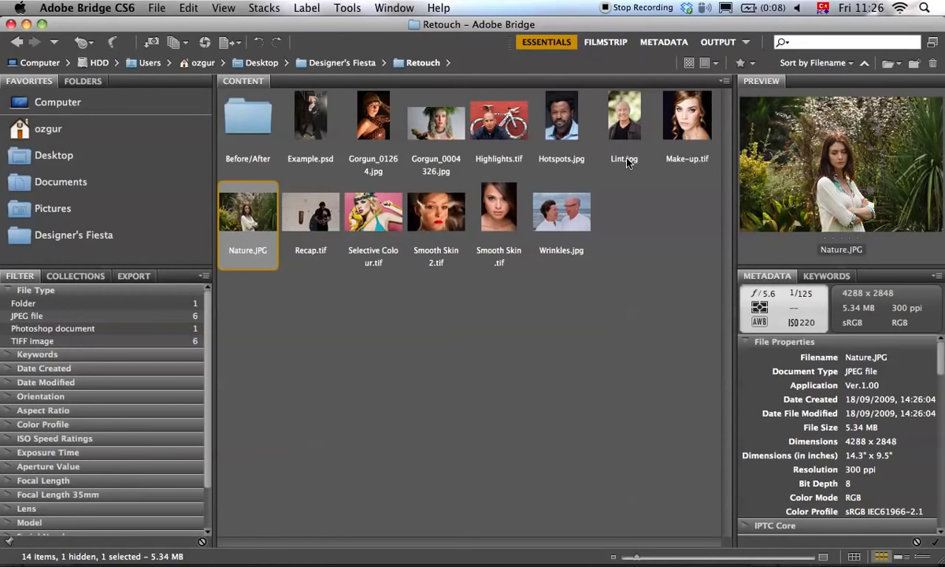
{"action": "left_click", "coordinate": [513, 130]}
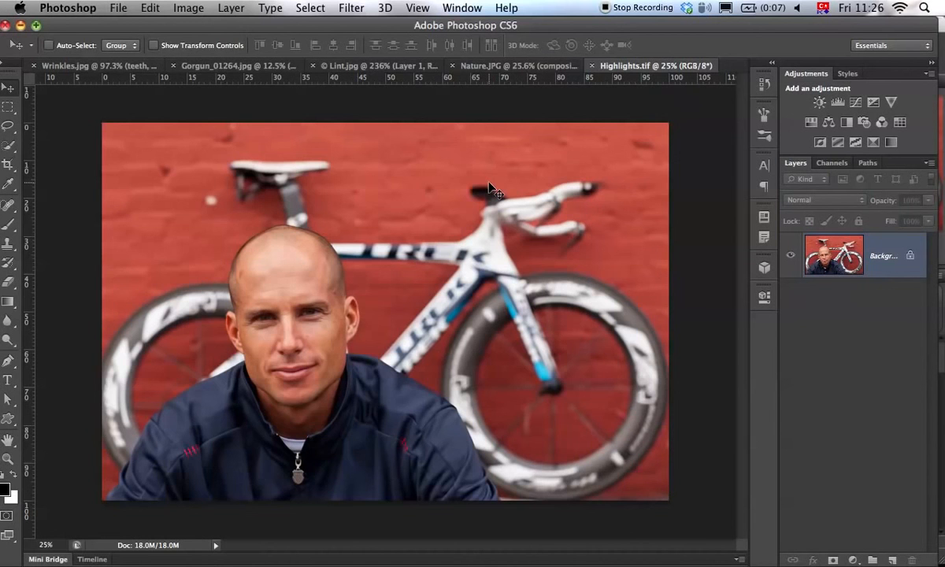
{"action": "left_click_drag", "start_coordinate": [205, 182], "coordinate": [283, 179]}
{"action": "left_click_drag", "start_coordinate": [283, 224], "coordinate": [258, 173]}
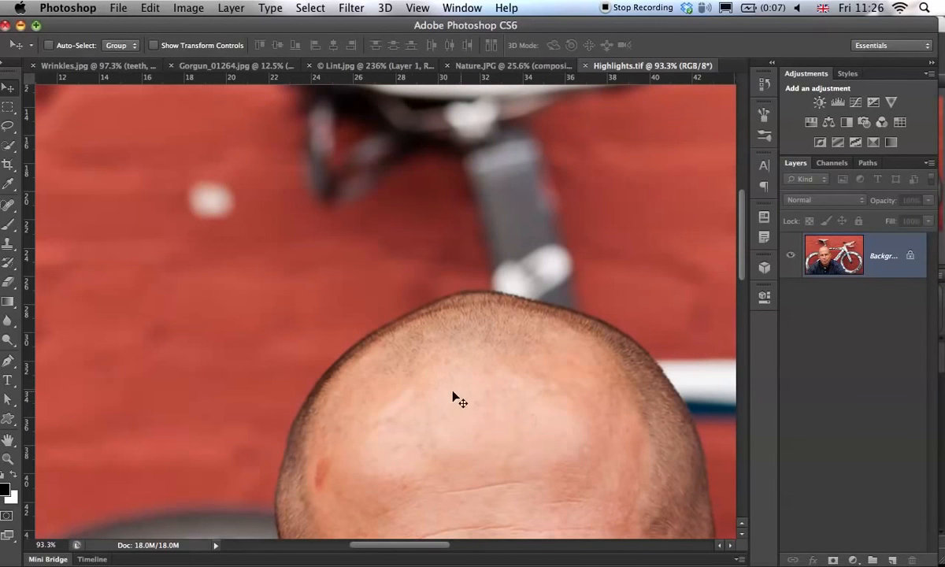
{"action": "left_click_drag", "start_coordinate": [507, 288], "coordinate": [454, 299]}
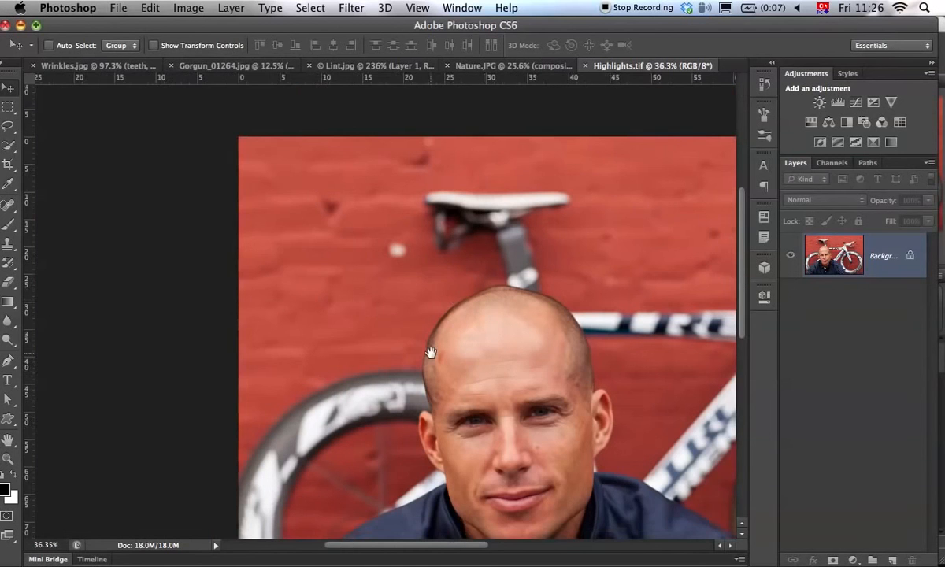
{"action": "left_click_drag", "start_coordinate": [431, 352], "coordinate": [338, 320]}
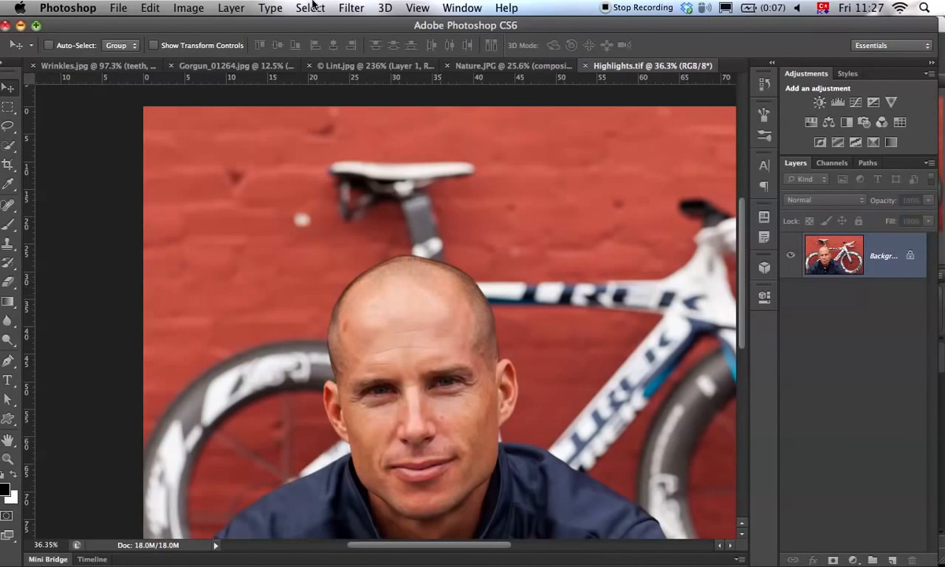
Select the shiny highlights on the man's forehead with Color Range, sampling the forehead and slightly lowering the Fuzziness
{"action": "left_click", "coordinate": [351, 8]}
{"action": "left_click", "coordinate": [633, 196]}
{"action": "left_click", "coordinate": [311, 8]}
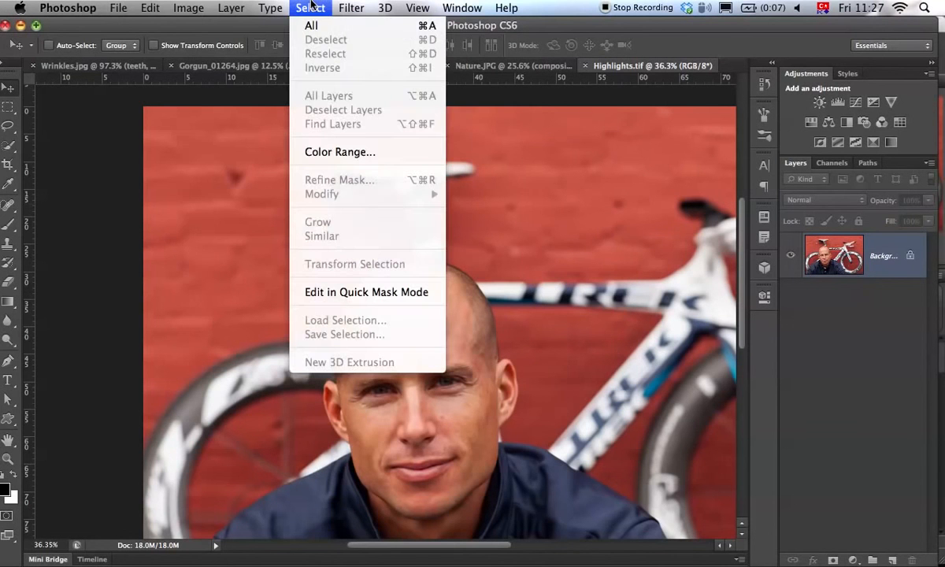
{"action": "left_click", "coordinate": [367, 157]}
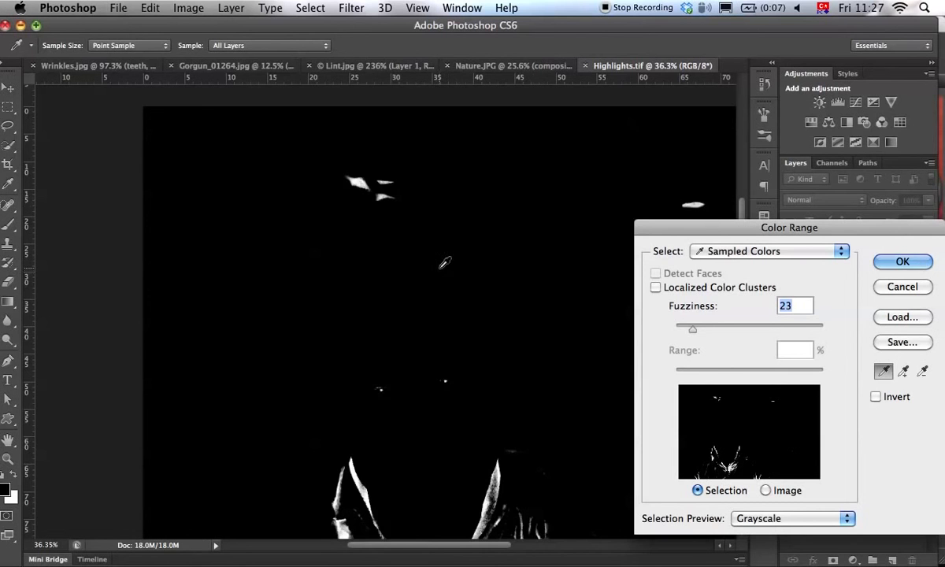
{"action": "left_click", "coordinate": [388, 274]}
{"action": "left_click", "coordinate": [416, 285]}
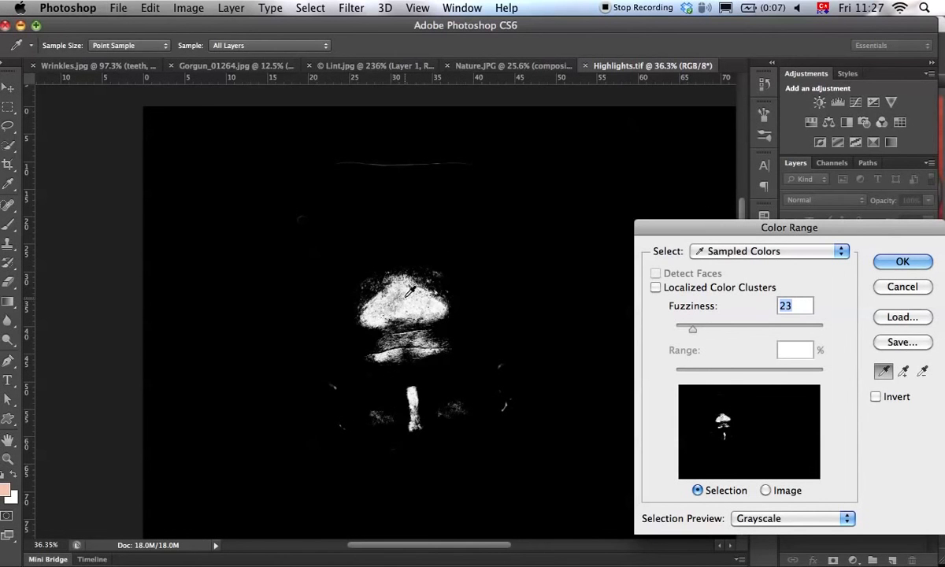
{"action": "left_click", "coordinate": [381, 279]}
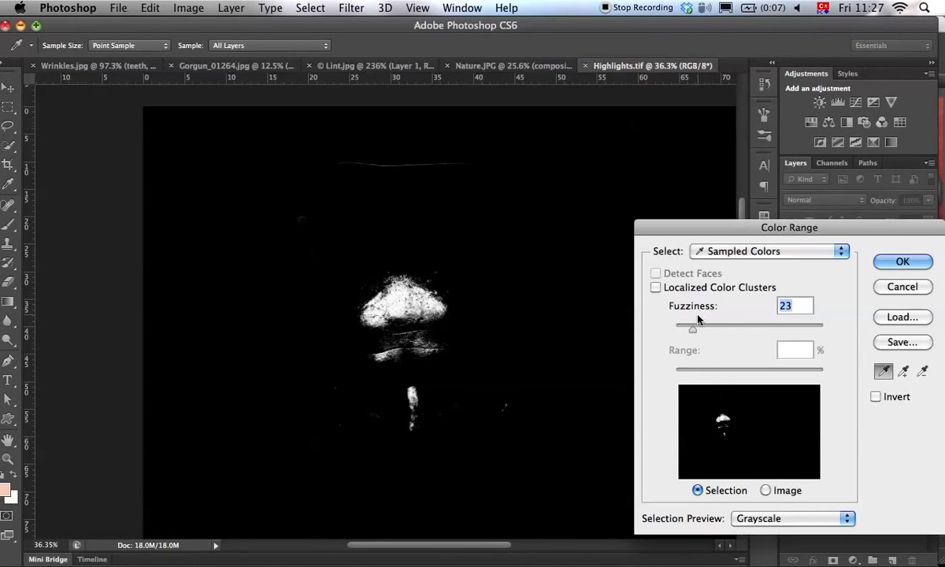
{"action": "left_click_drag", "start_coordinate": [692, 328], "coordinate": [691, 332]}
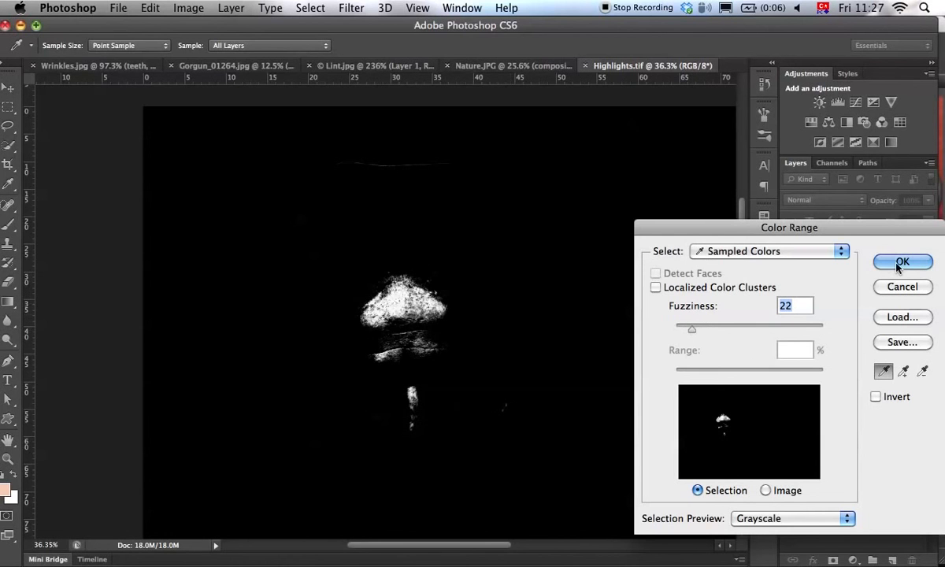
{"action": "left_click_drag", "start_coordinate": [679, 332], "coordinate": [688, 331]}
{"action": "left_click", "coordinate": [891, 262]}
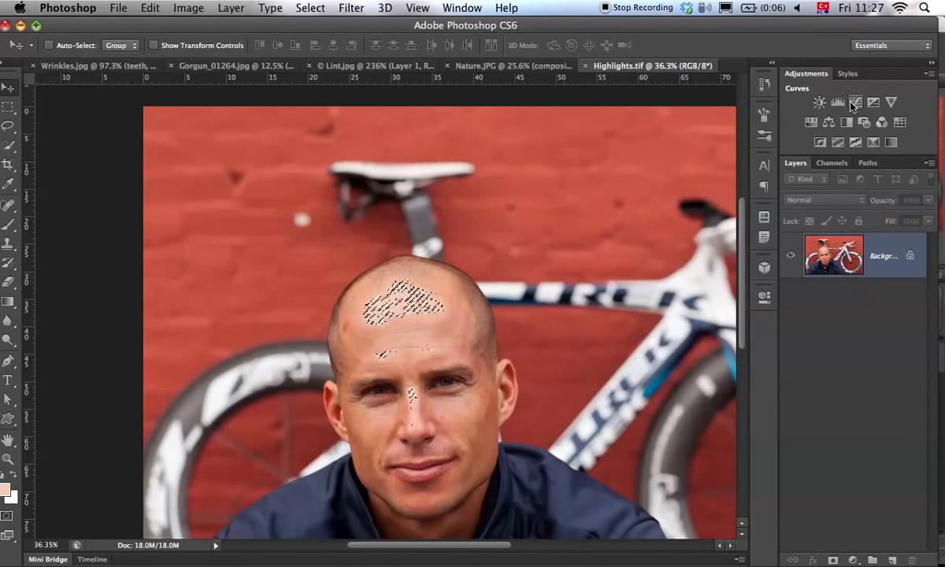
Add a Curves adjustment layer that strongly darkens the selected highlights, and show the properties of its layer mask
{"action": "key", "text": "super+space"}
{"action": "left_click_drag", "start_coordinate": [331, 306], "coordinate": [432, 270]}
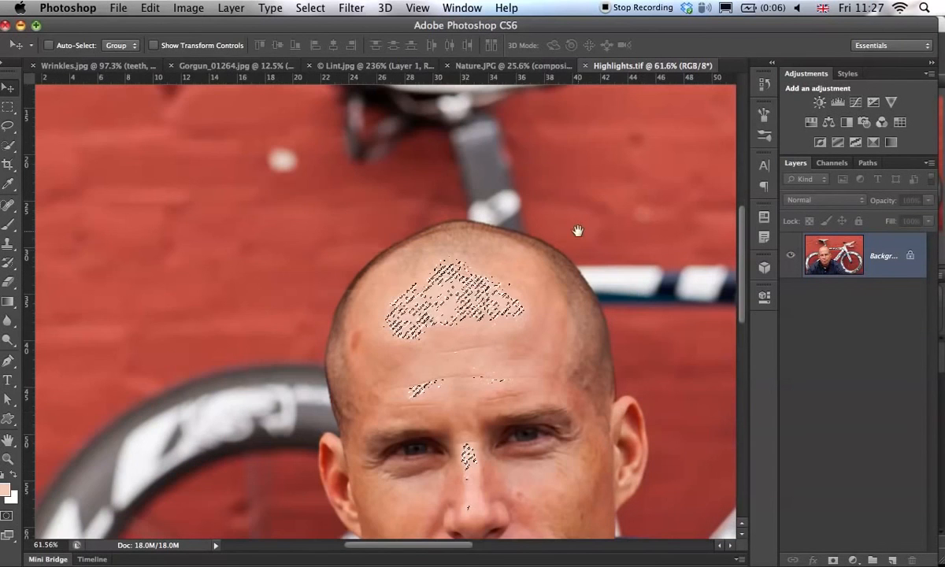
{"action": "scroll", "coordinate": [576, 228], "scroll_direction": "down", "scroll_amount": 3}
{"action": "scroll", "coordinate": [576, 227], "scroll_direction": "right", "scroll_amount": 4}
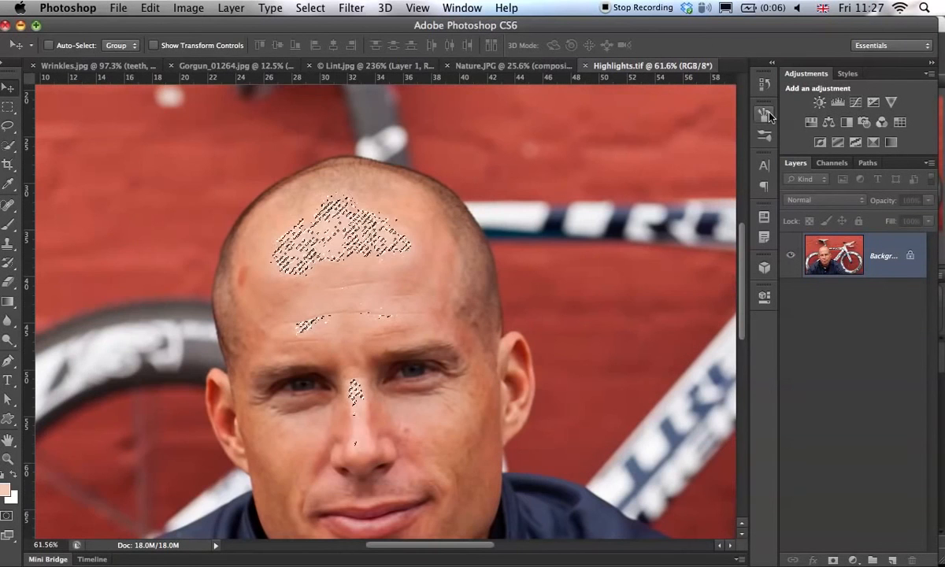
{"action": "left_click", "coordinate": [857, 103]}
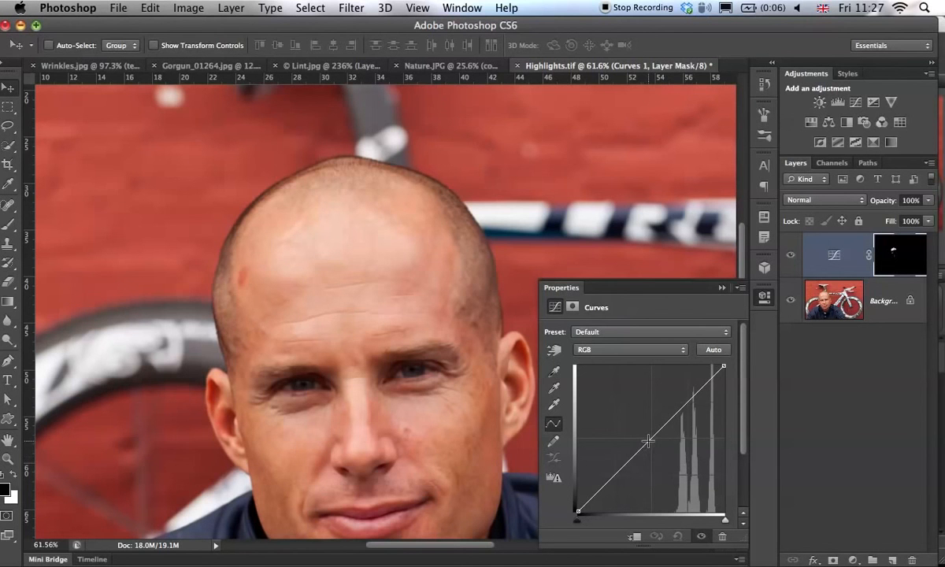
{"action": "left_click_drag", "start_coordinate": [648, 441], "coordinate": [686, 452]}
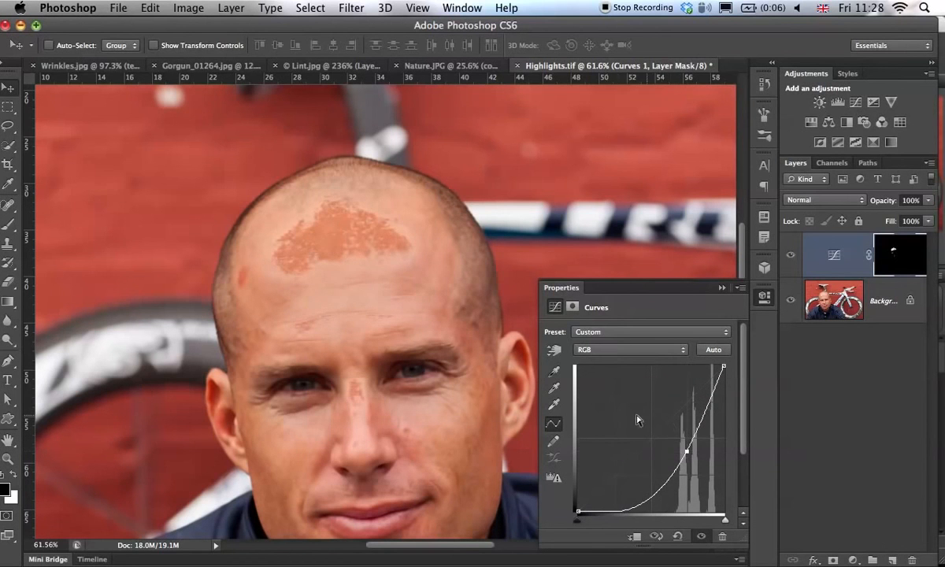
{"action": "left_click", "coordinate": [898, 251]}
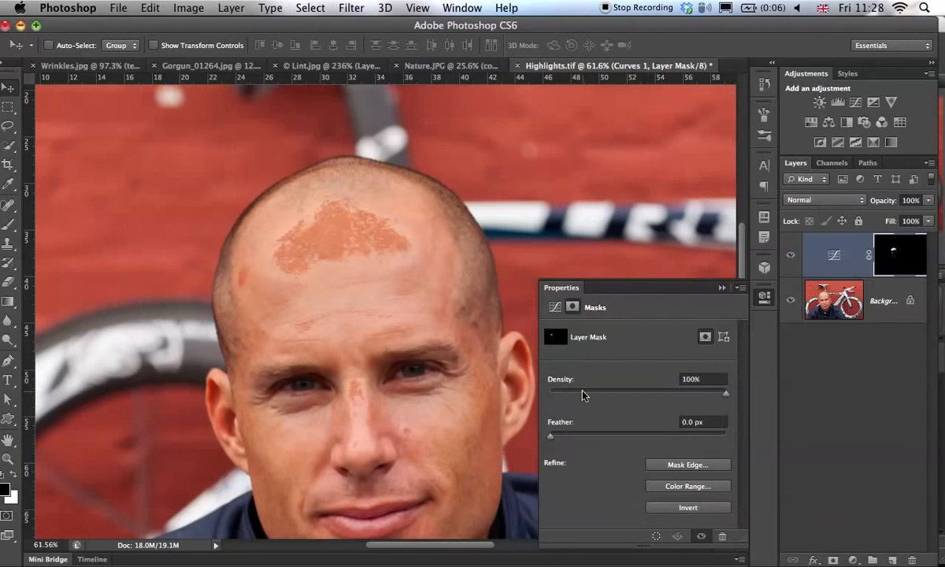
Feather the Curves layer mask to 4.5 px and compare the forehead with and without the adjustment
{"action": "left_click_drag", "start_coordinate": [554, 438], "coordinate": [578, 435]}
{"action": "scroll", "coordinate": [331, 251], "scroll_direction": "up", "scroll_amount": 3}
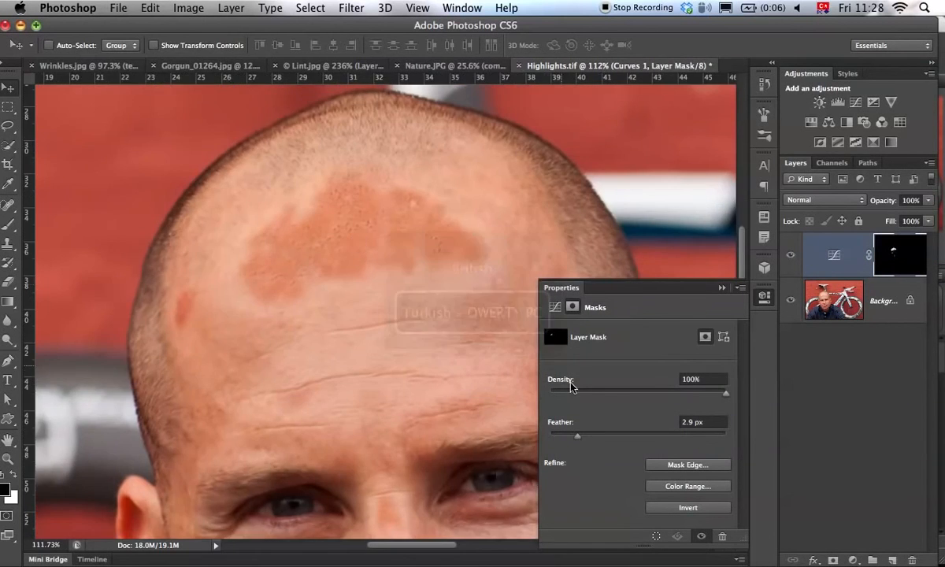
{"action": "left_click_drag", "start_coordinate": [578, 436], "coordinate": [594, 435]}
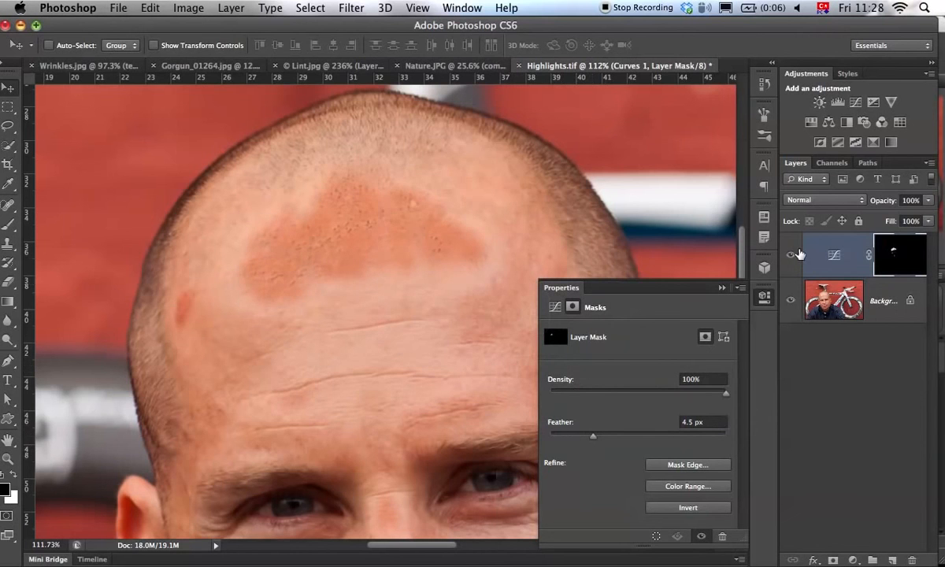
{"action": "left_click", "coordinate": [791, 255]}
{"action": "left_click", "coordinate": [791, 254]}
Soften the darkening in the forehead Curves adjustment by raising its midpoint, and compare the skin with and without the layer
{"action": "left_click", "coordinate": [828, 253]}
{"action": "left_click_drag", "start_coordinate": [687, 451], "coordinate": [670, 437]}
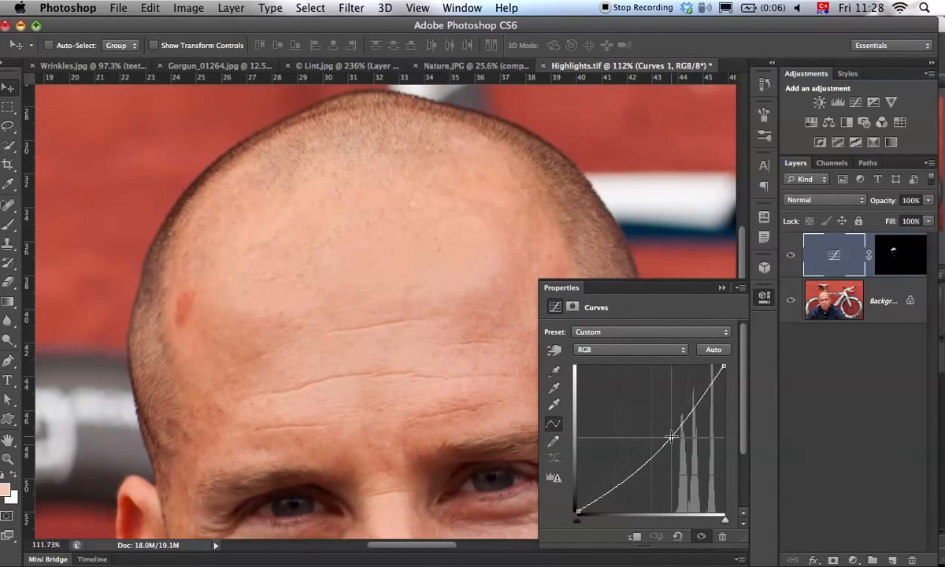
{"action": "left_click", "coordinate": [790, 254]}
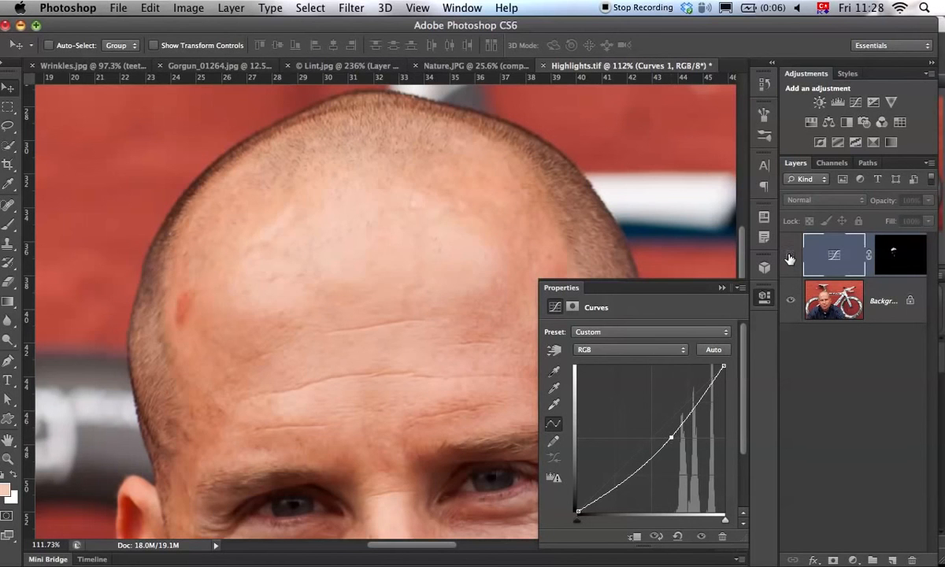
{"action": "left_click", "coordinate": [790, 256]}
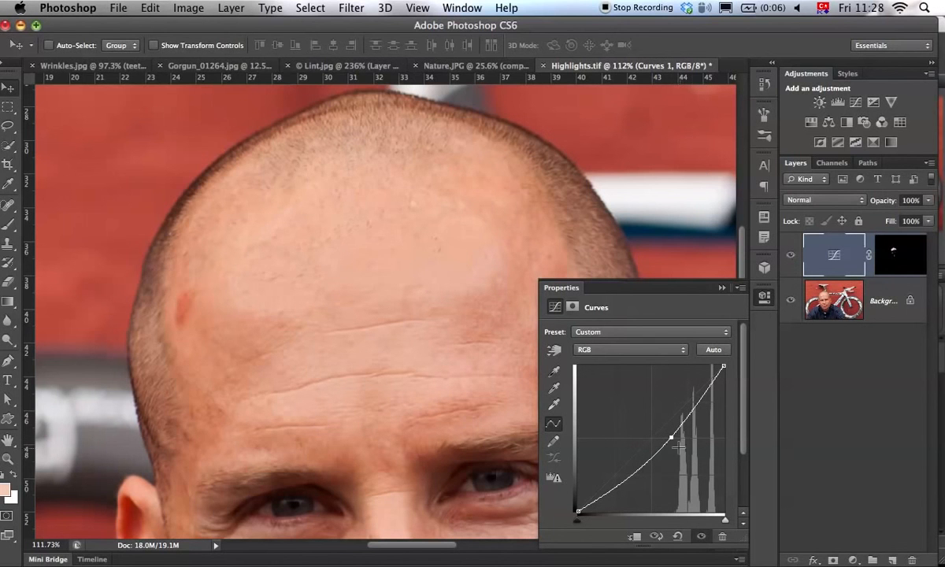
{"action": "left_click", "coordinate": [791, 258]}
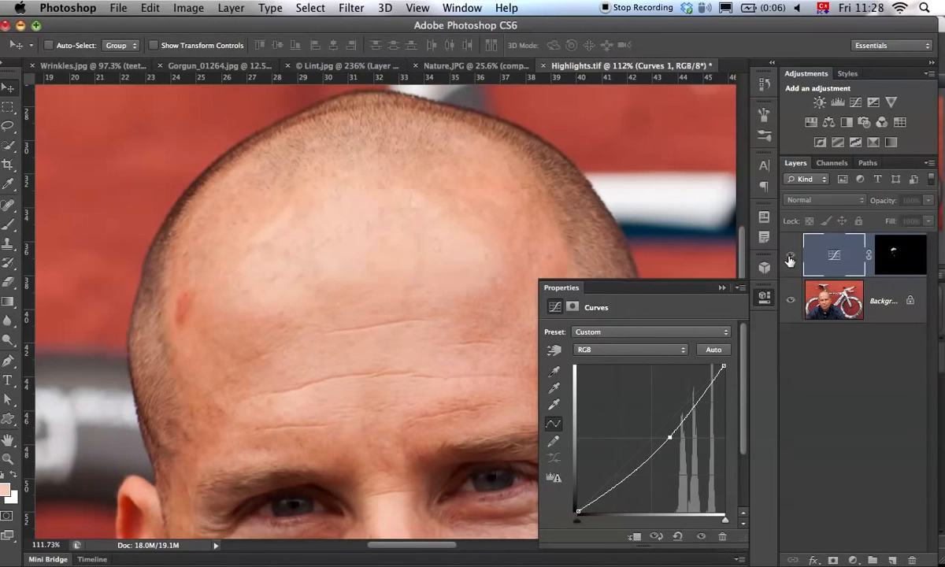
{"action": "left_click", "coordinate": [791, 257]}
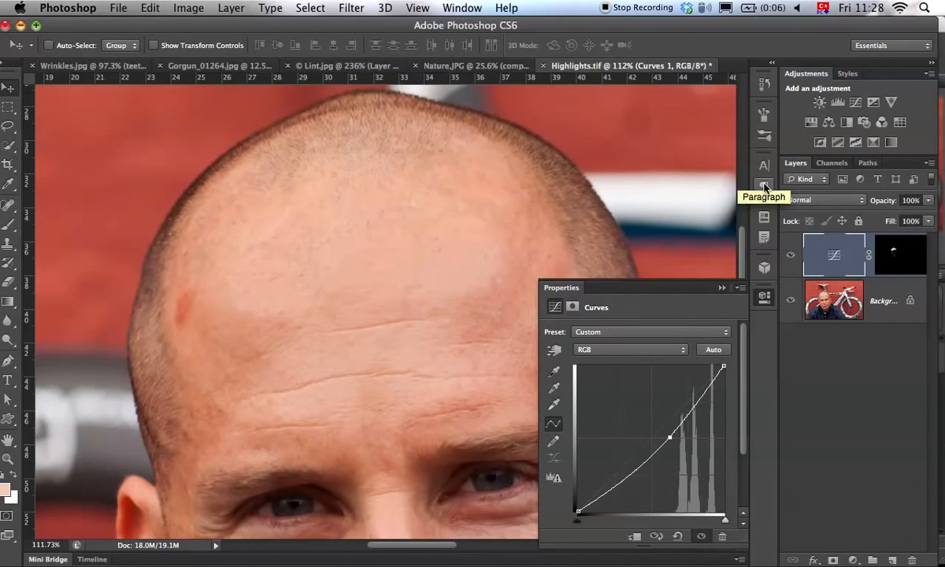
Switch to Adobe Bridge, open Gorgun_01264.jpg in Photoshop and collapse the layer properties
{"action": "key", "text": "super+Tab"}
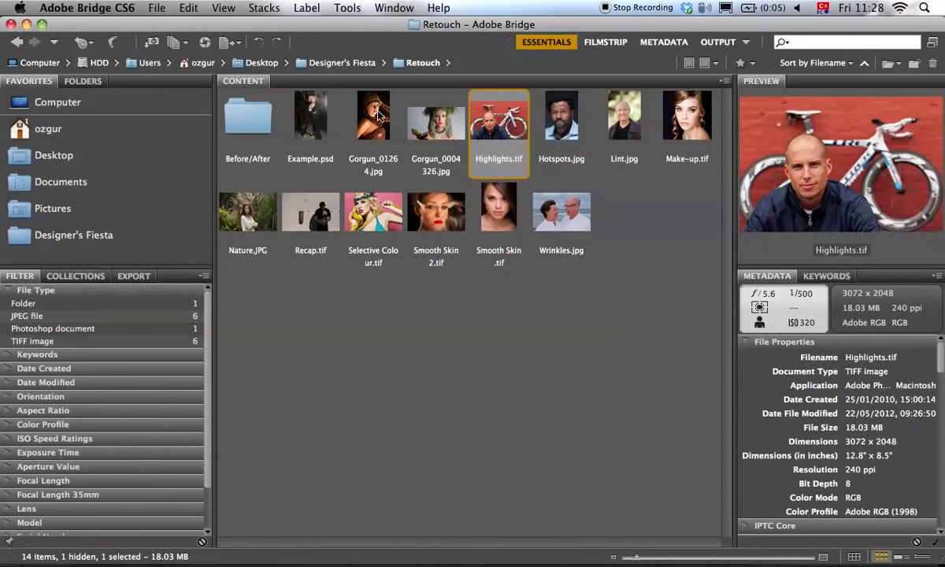
{"action": "double_click", "coordinate": [376, 116]}
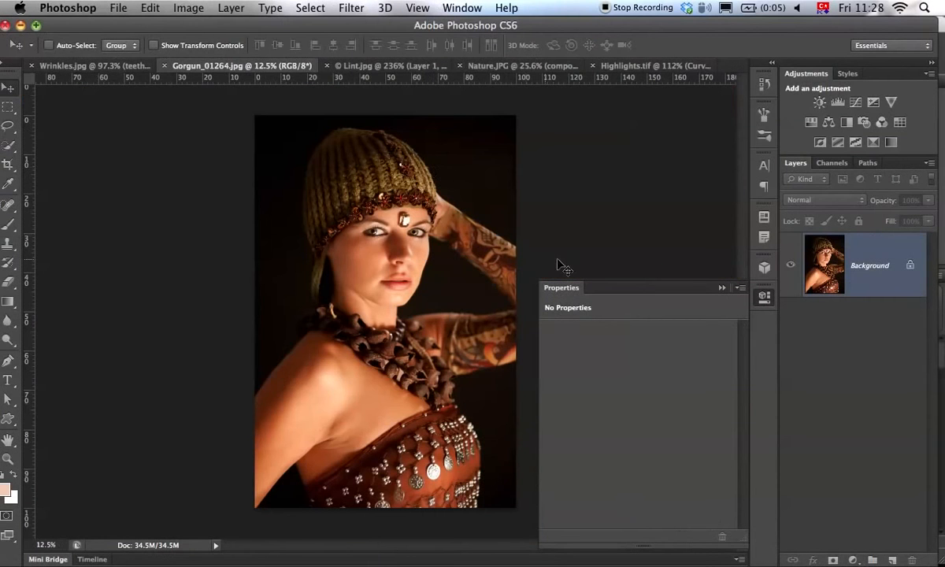
{"action": "left_click", "coordinate": [722, 287]}
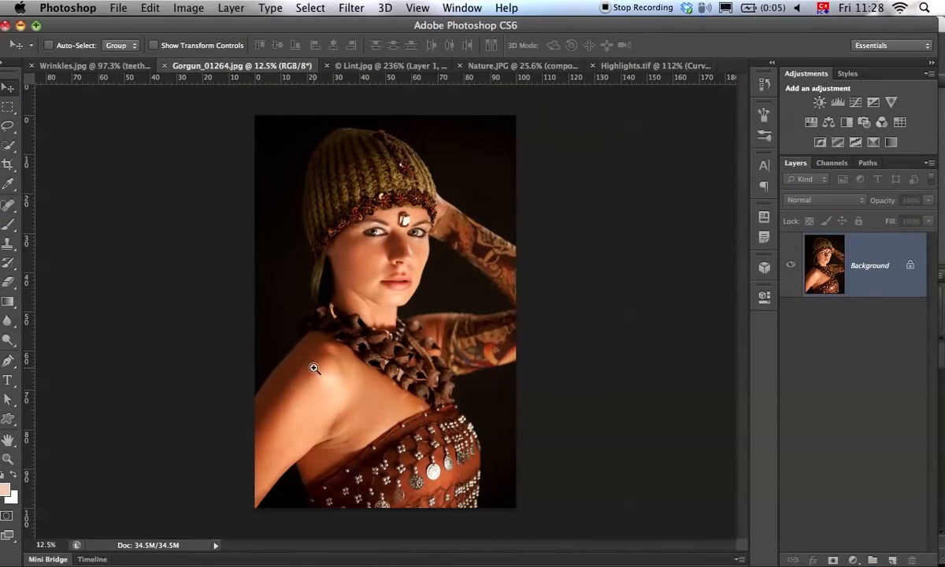
Open a Selective Color adjustment on the background image and place its dialog clear of the woman
{"action": "left_click_drag", "start_coordinate": [314, 368], "coordinate": [318, 371]}
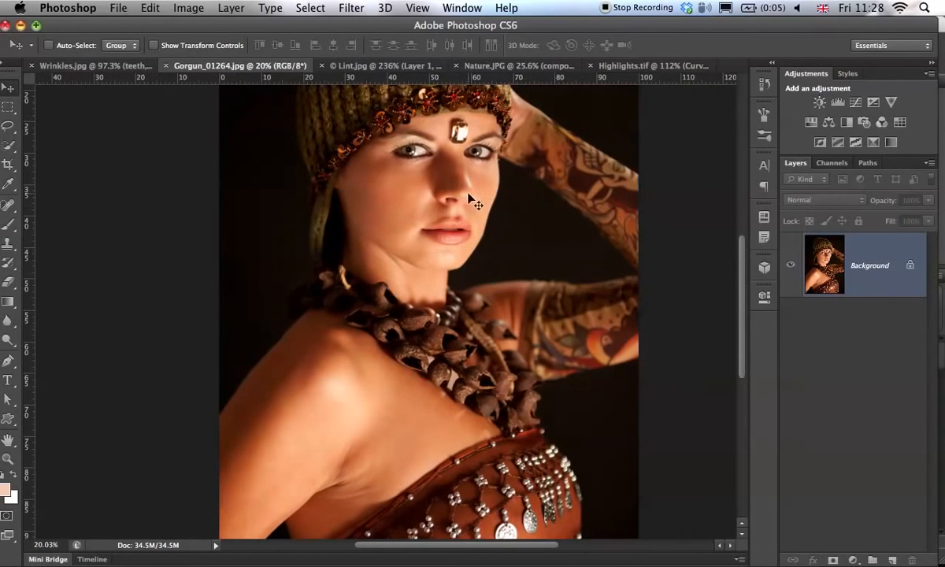
{"action": "left_click_drag", "start_coordinate": [481, 237], "coordinate": [529, 243]}
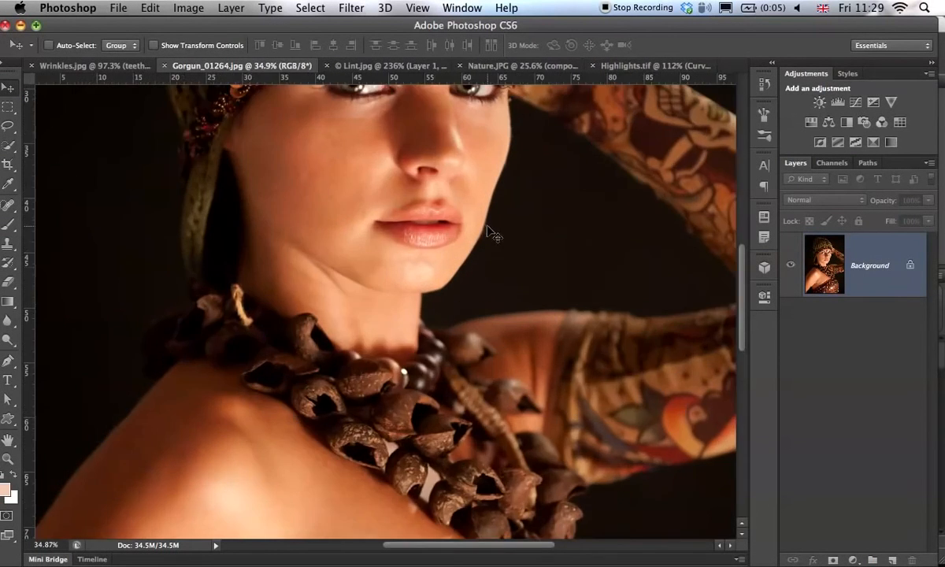
{"action": "scroll", "coordinate": [599, 183], "scroll_direction": "up", "scroll_amount": 5}
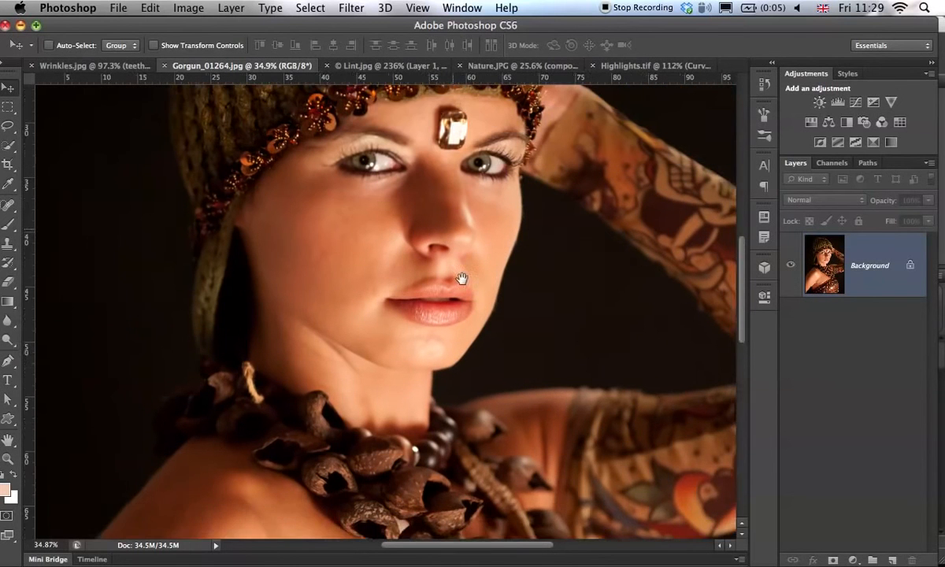
{"action": "left_click_drag", "start_coordinate": [494, 406], "coordinate": [465, 409]}
{"action": "left_click_drag", "start_coordinate": [465, 408], "coordinate": [439, 288]}
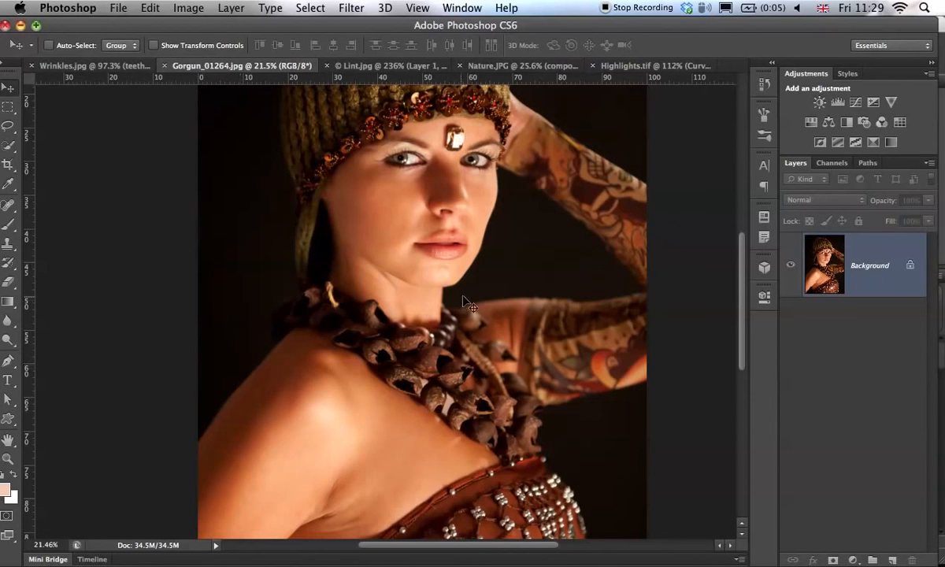
{"action": "left_click_drag", "start_coordinate": [575, 310], "coordinate": [532, 323]}
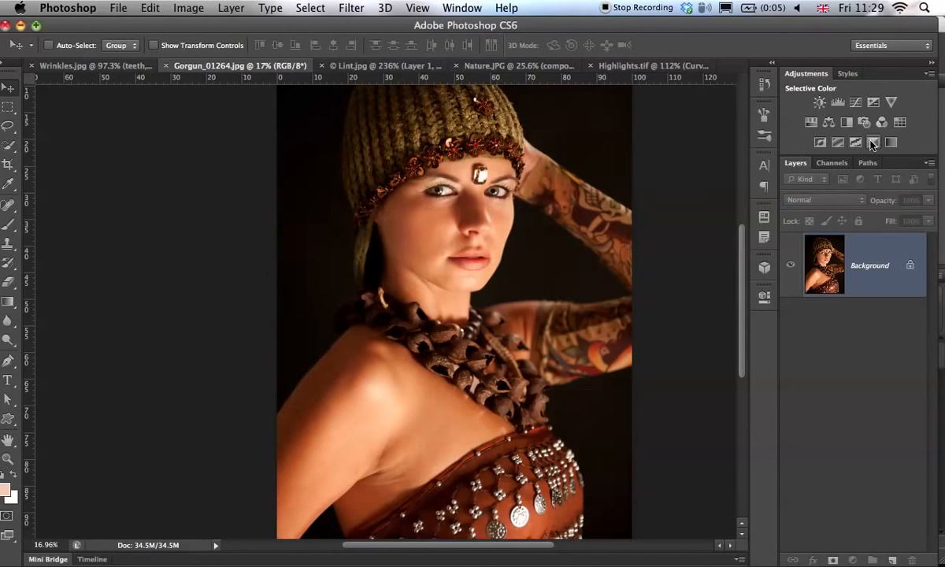
{"action": "left_click", "coordinate": [193, 10]}
{"action": "mouse_move", "coordinate": [199, 54]}
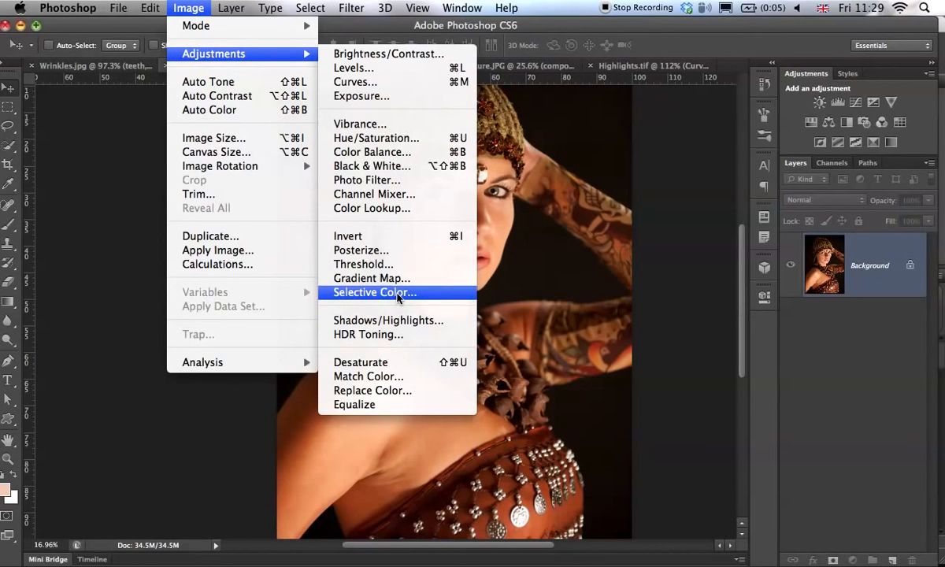
{"action": "left_click", "coordinate": [444, 296]}
{"action": "left_click_drag", "start_coordinate": [631, 175], "coordinate": [719, 122]}
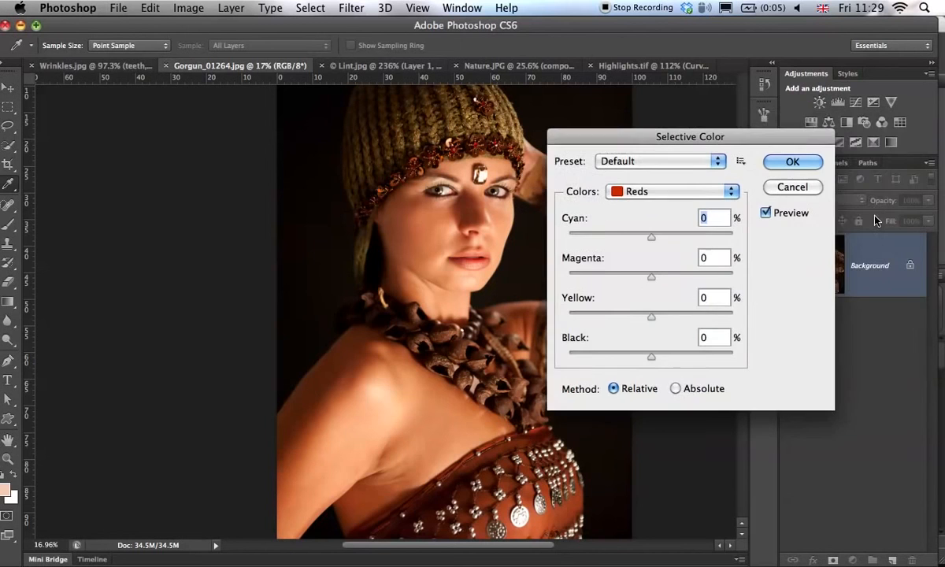
{"action": "left_click_drag", "start_coordinate": [768, 139], "coordinate": [854, 63]}
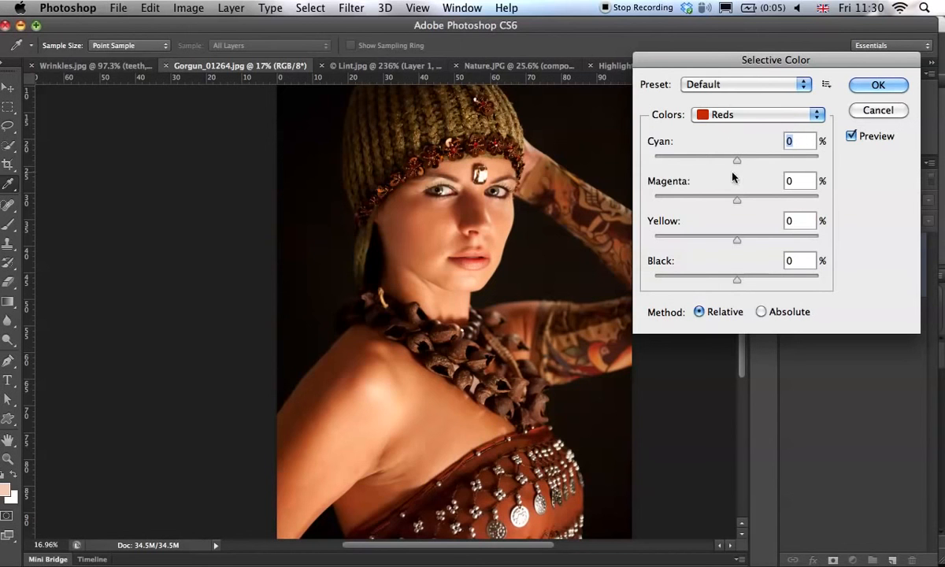
Try raising Cyan to +77% in the Reds, compare it with the original, and reset the adjustment
{"action": "left_click_drag", "start_coordinate": [737, 160], "coordinate": [800, 155]}
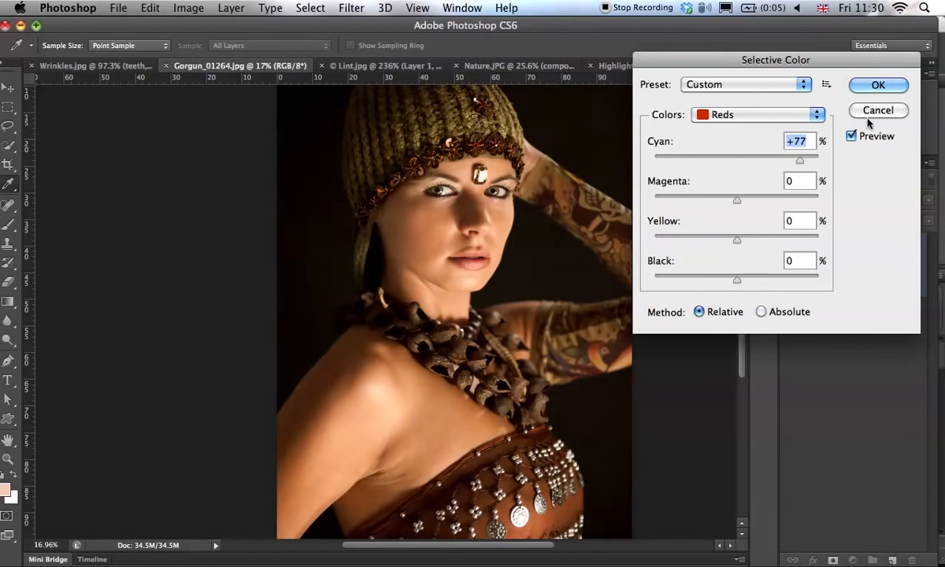
{"action": "left_click", "coordinate": [853, 139]}
{"action": "left_click", "coordinate": [853, 139]}
{"action": "left_click", "coordinate": [853, 139]}
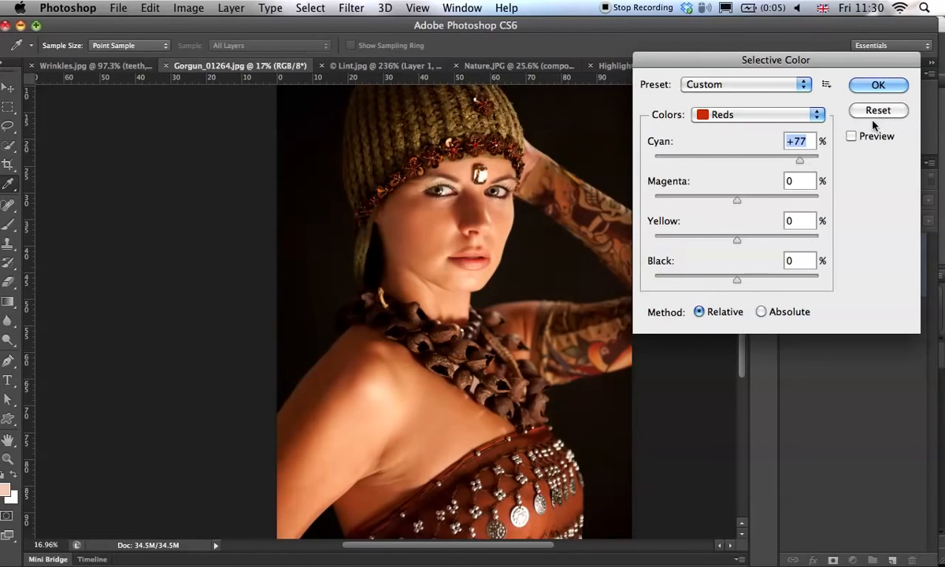
{"action": "left_click", "coordinate": [874, 114], "text": "alt"}
Try brightening the Whites by lowering Black to -61%, previewing the effect on the woman's face
{"action": "left_click", "coordinate": [733, 116]}
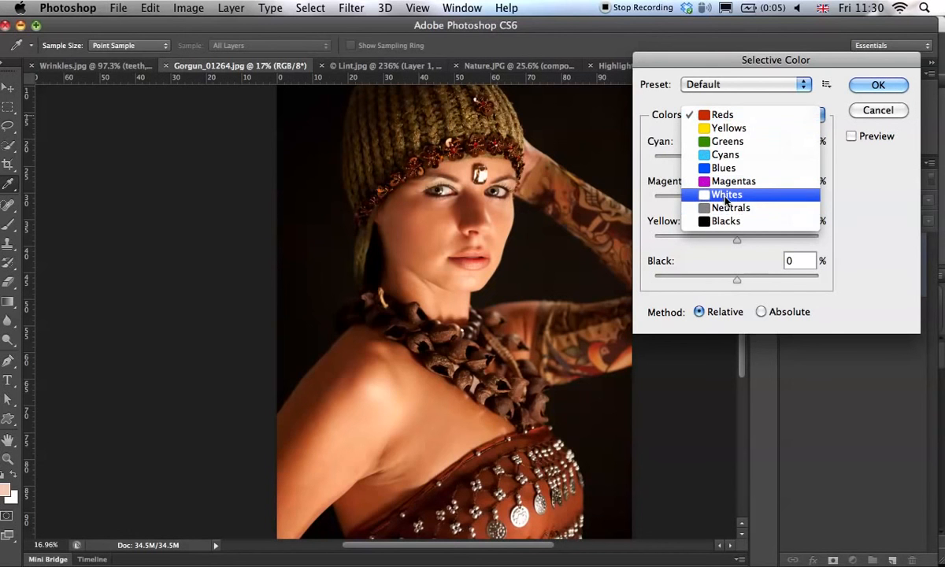
{"action": "left_click", "coordinate": [723, 197]}
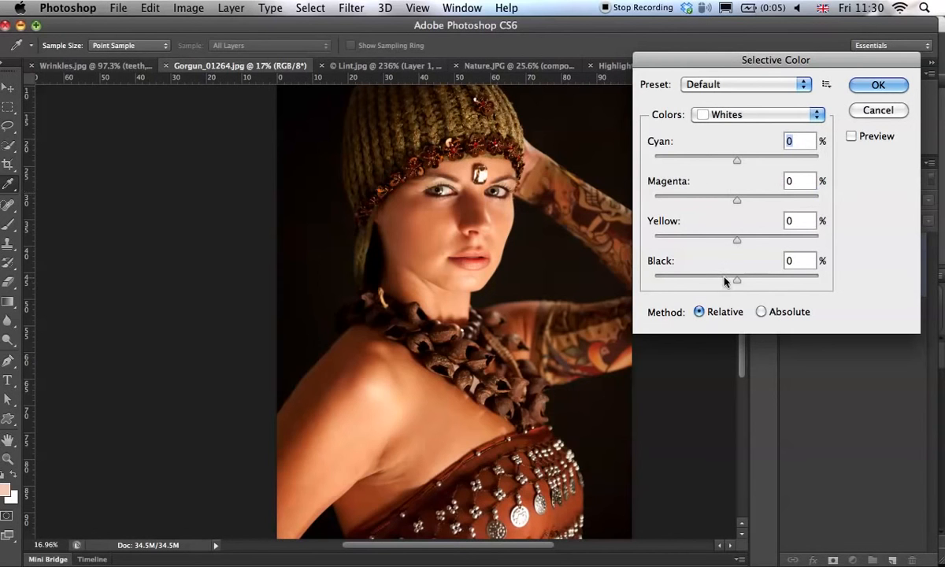
{"action": "key", "text": "super+space"}
{"action": "left_click_drag", "start_coordinate": [488, 217], "coordinate": [551, 221]}
{"action": "left_click_drag", "start_coordinate": [486, 268], "coordinate": [481, 312]}
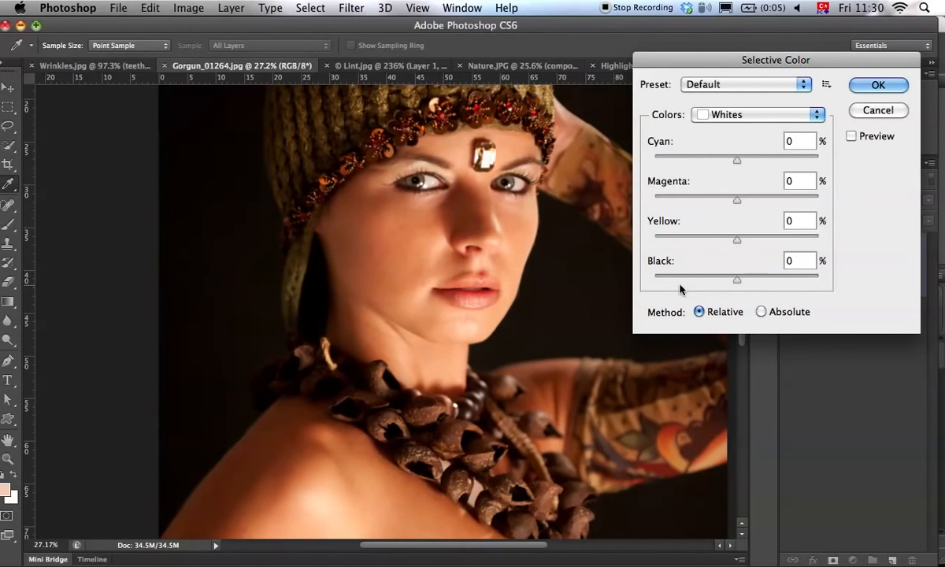
{"action": "left_click_drag", "start_coordinate": [737, 282], "coordinate": [765, 279]}
{"action": "left_click_drag", "start_coordinate": [726, 279], "coordinate": [693, 275]}
{"action": "left_click", "coordinate": [851, 135]}
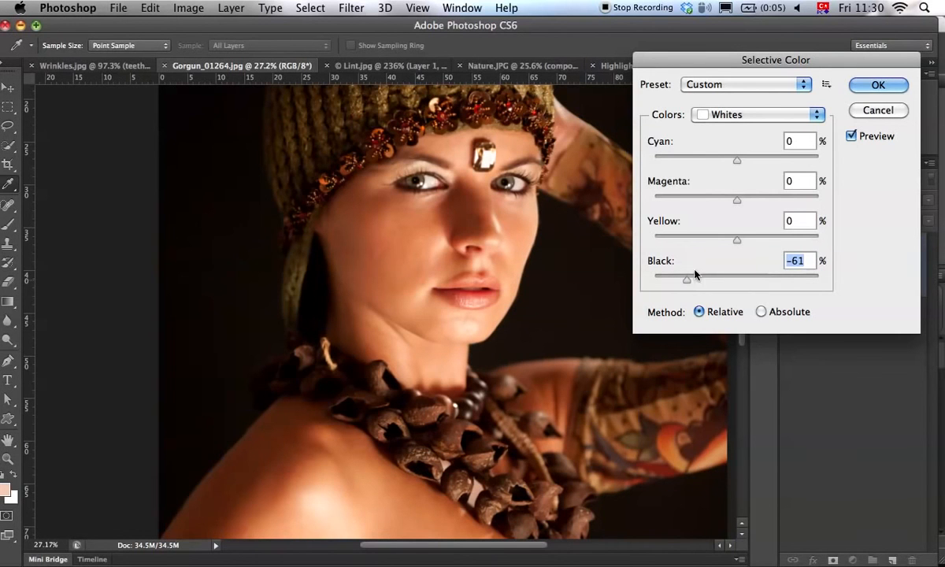
Compare the face with and without the brightened Whites, and bring Black back to about 0%
{"action": "left_click", "coordinate": [852, 135]}
{"action": "left_click", "coordinate": [851, 136]}
{"action": "left_click", "coordinate": [862, 134]}
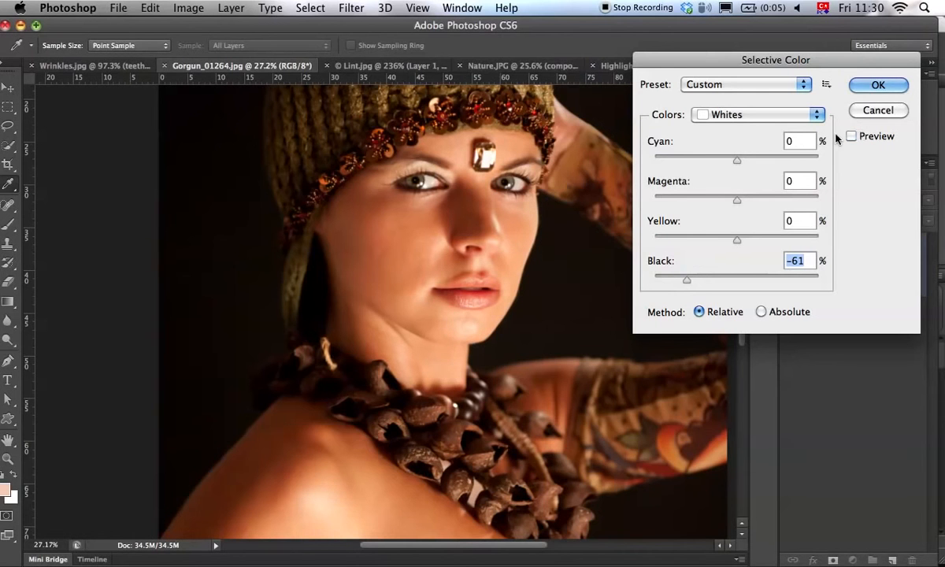
{"action": "left_click", "coordinate": [851, 135]}
{"action": "left_click_drag", "start_coordinate": [474, 307], "coordinate": [500, 303]}
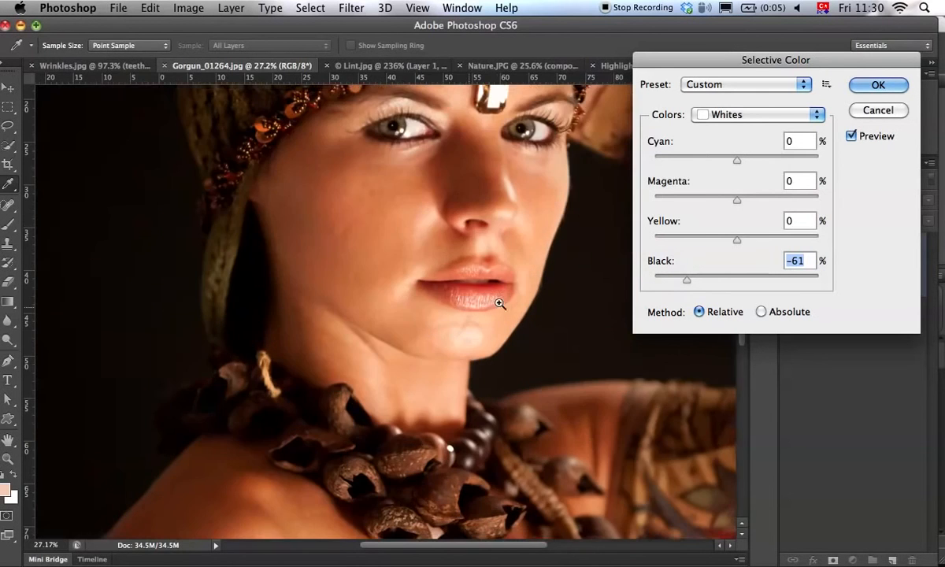
{"action": "left_click", "coordinate": [859, 135]}
{"action": "left_click", "coordinate": [851, 136]}
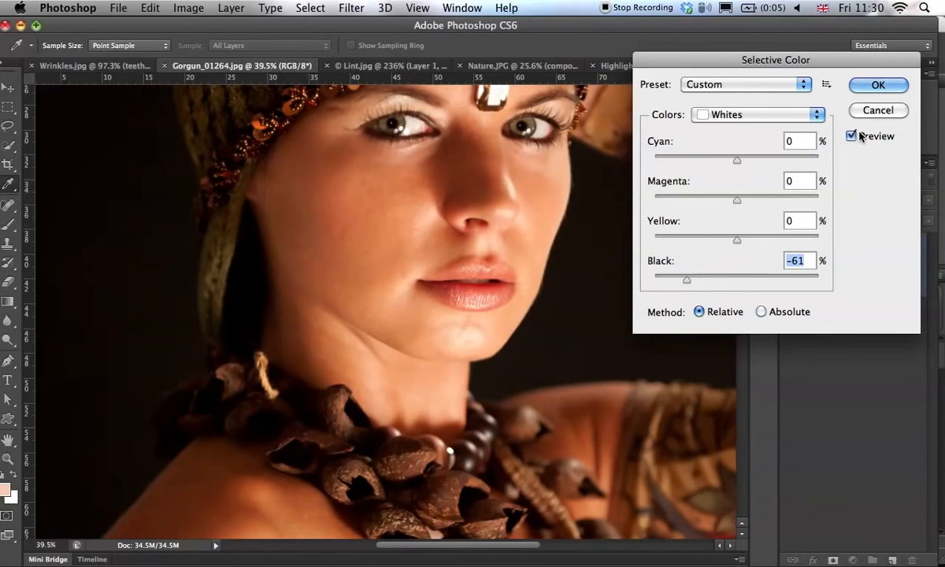
{"action": "left_click", "coordinate": [852, 136]}
{"action": "left_click_drag", "start_coordinate": [688, 285], "coordinate": [737, 282]}
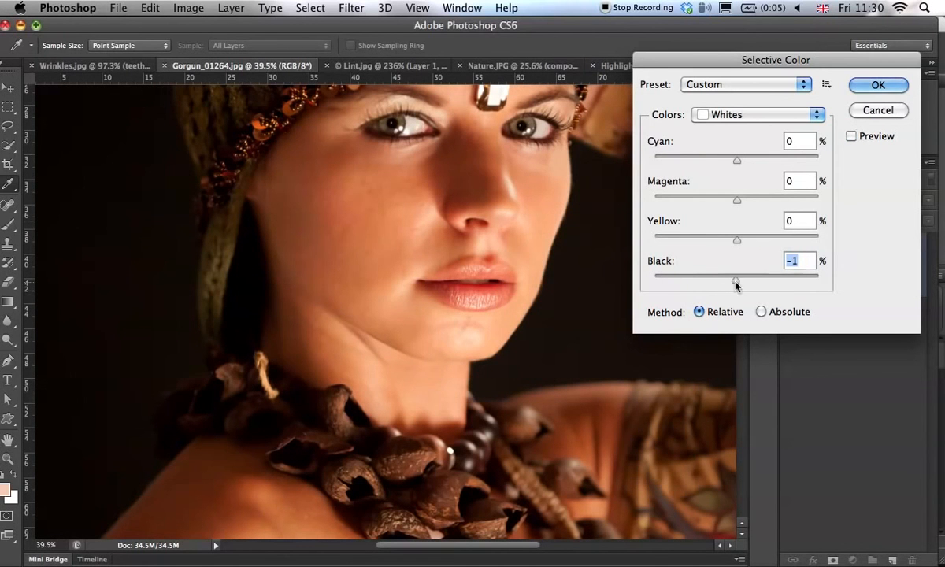
Keep Whites as the target color and set Black to +66% with the preview on
{"action": "left_click", "coordinate": [697, 114]}
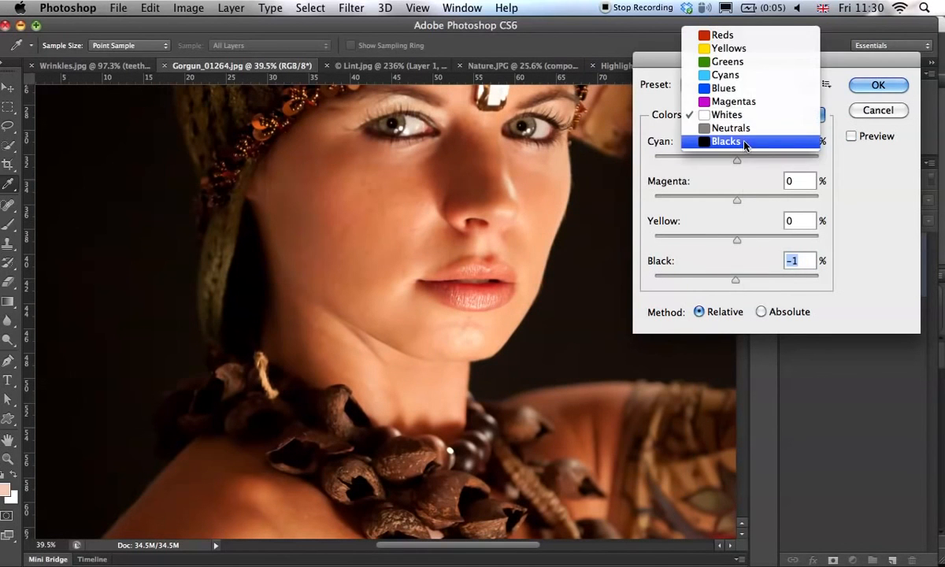
{"action": "left_click", "coordinate": [747, 116]}
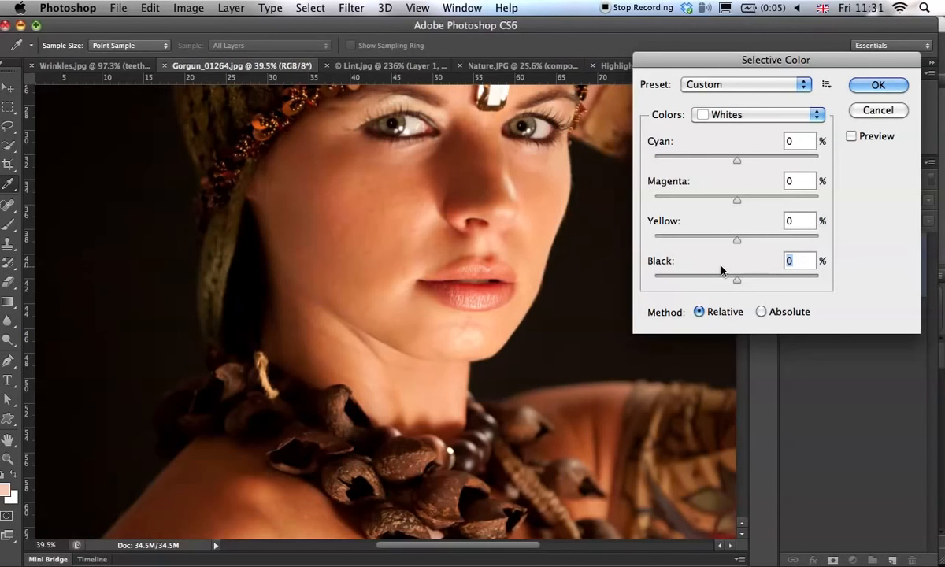
{"action": "left_click", "coordinate": [851, 137]}
{"action": "left_click_drag", "start_coordinate": [736, 278], "coordinate": [791, 276]}
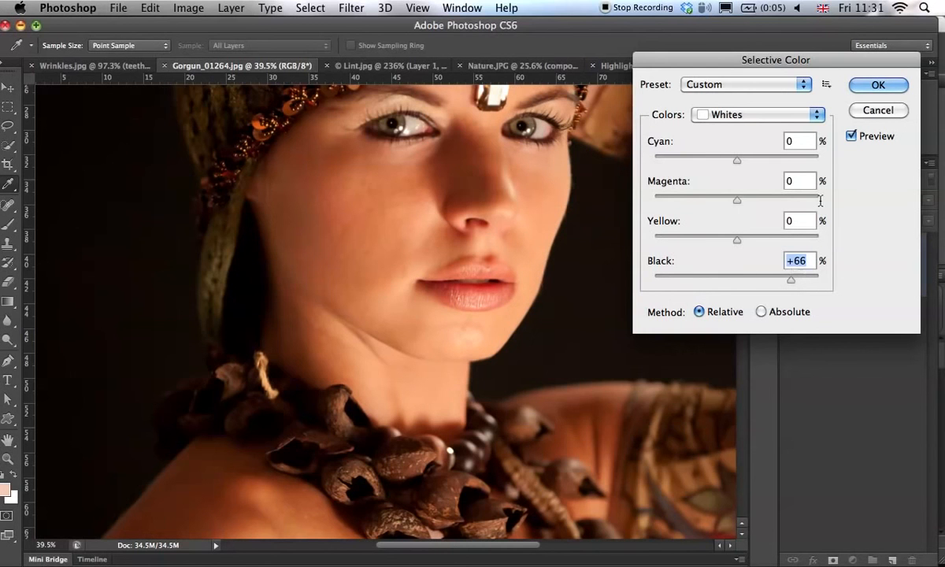
Compare the woman's chin and lips with and without the darkened Whites at close range, leaving the preview on
{"action": "left_click", "coordinate": [852, 136]}
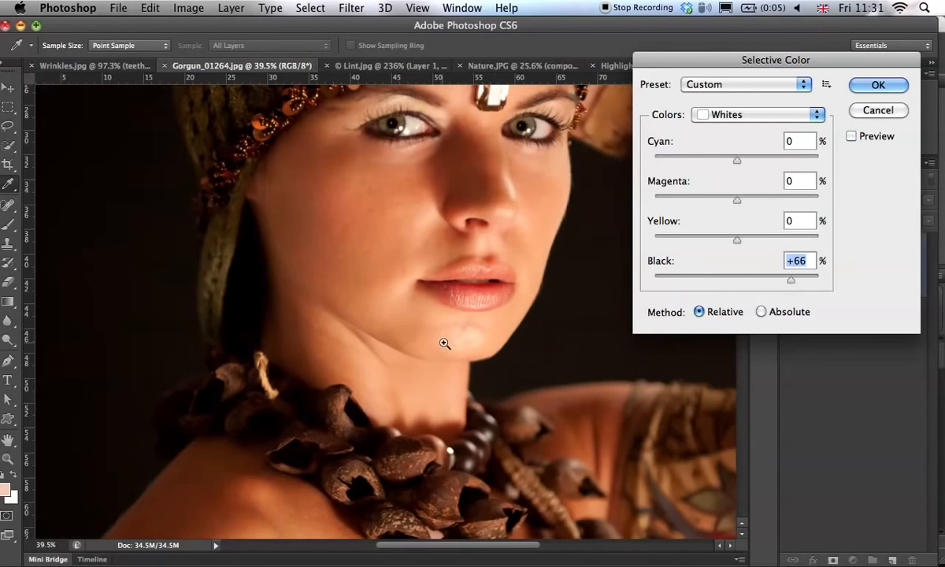
{"action": "left_click", "coordinate": [445, 343], "text": "super"}
{"action": "left_click", "coordinate": [859, 138]}
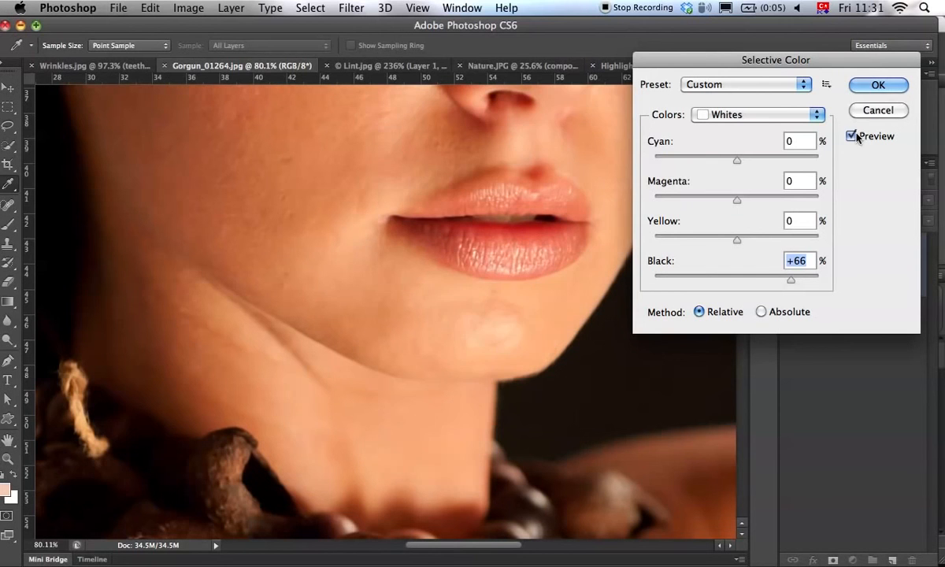
{"action": "left_click", "coordinate": [860, 135]}
{"action": "left_click", "coordinate": [867, 135]}
{"action": "left_click", "coordinate": [853, 137]}
{"action": "left_click", "coordinate": [853, 138]}
Compare the bare shoulder and upper arm with and without the Whites adjustment
{"action": "key", "text": "super+space"}
{"action": "left_click_drag", "start_coordinate": [444, 273], "coordinate": [410, 268]}
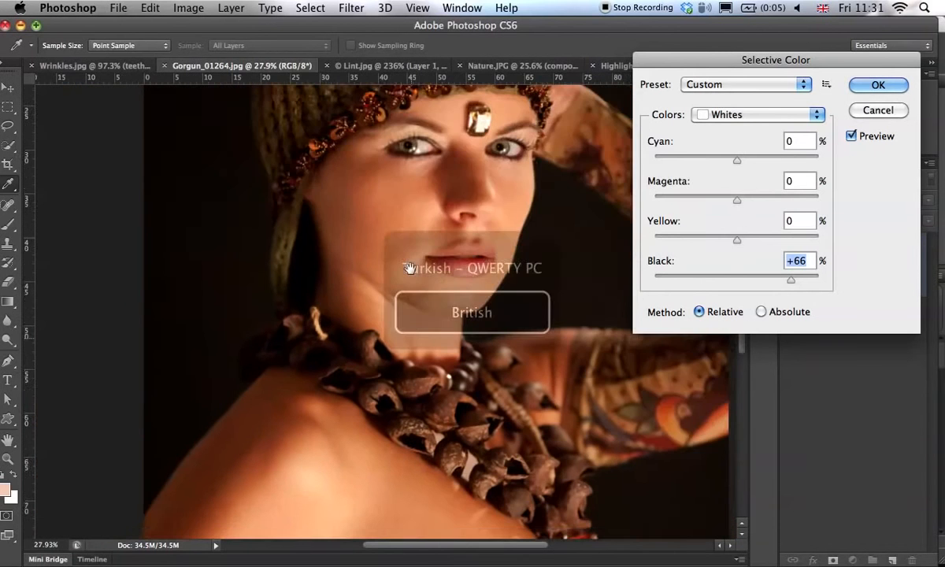
{"action": "left_click_drag", "start_coordinate": [310, 492], "coordinate": [300, 369]}
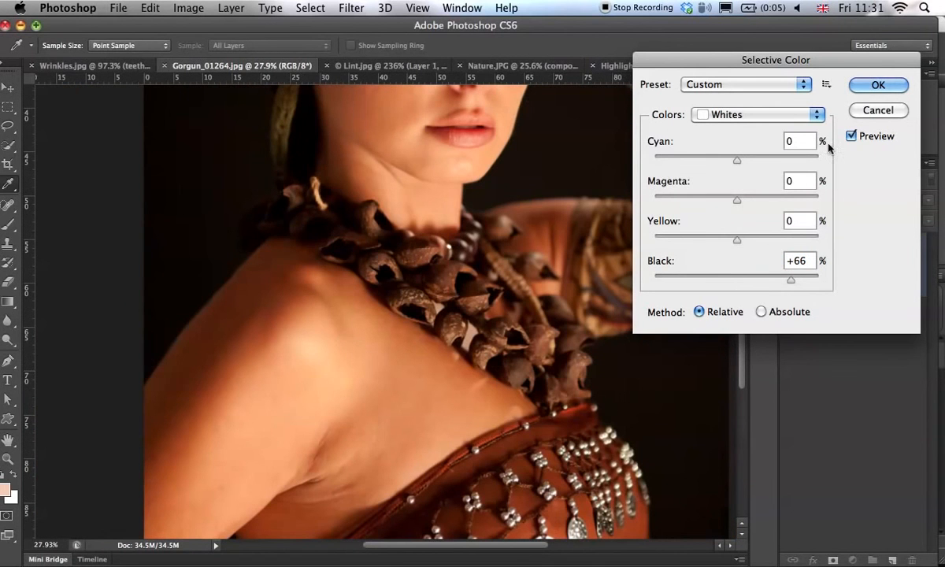
{"action": "left_click", "coordinate": [853, 136]}
{"action": "left_click", "coordinate": [853, 137]}
Brighten the Whites by setting Black to -100%, judging the effect on the whole portrait
{"action": "left_click_drag", "start_coordinate": [413, 284], "coordinate": [433, 312]}
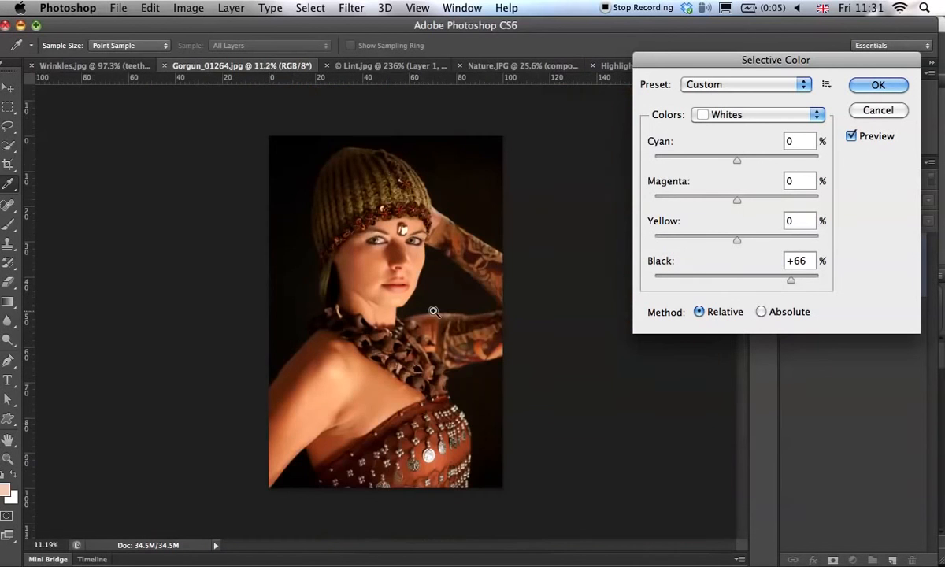
{"action": "left_click_drag", "start_coordinate": [383, 259], "coordinate": [391, 237]}
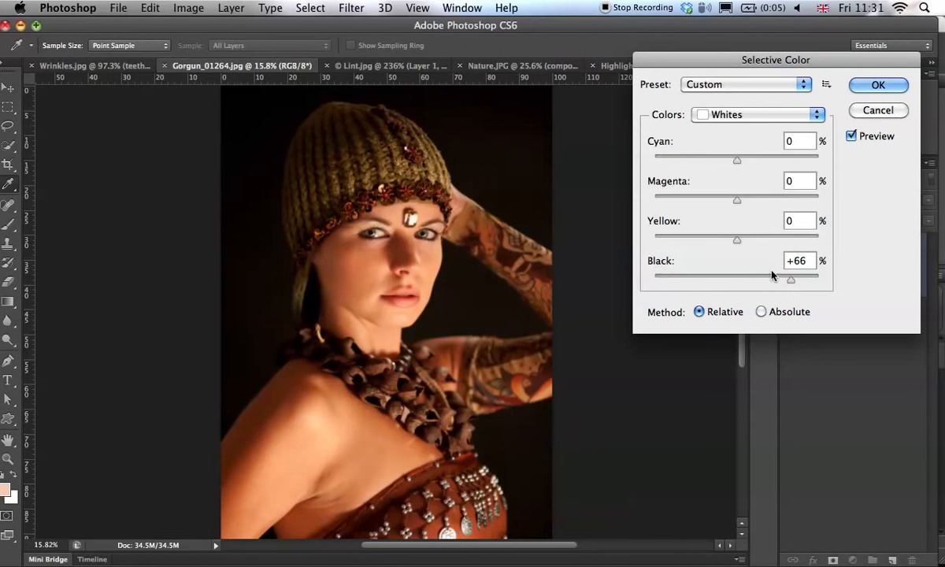
{"action": "left_click_drag", "start_coordinate": [791, 278], "coordinate": [652, 279]}
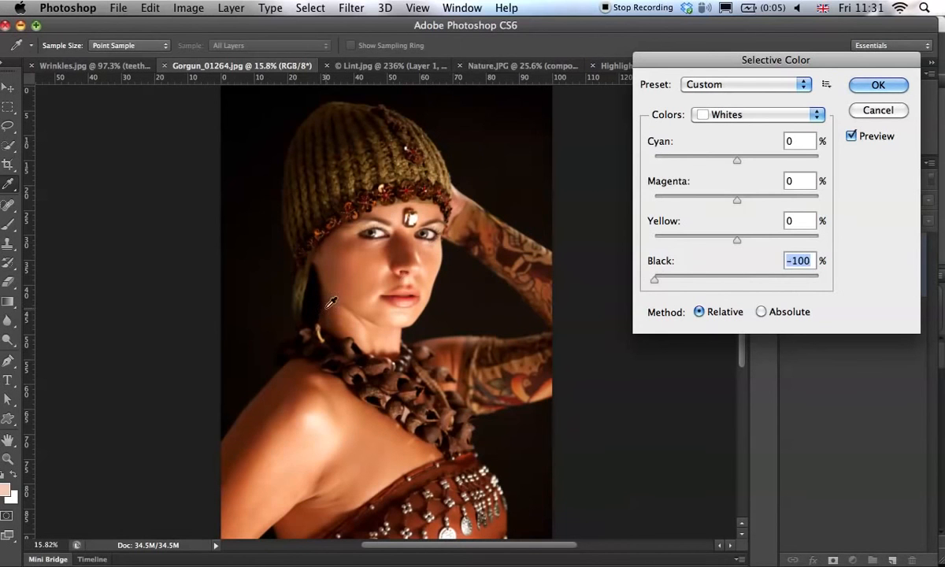
Set Black to +41% for the Blacks and compare the portrait with the original
{"action": "left_click", "coordinate": [745, 115]}
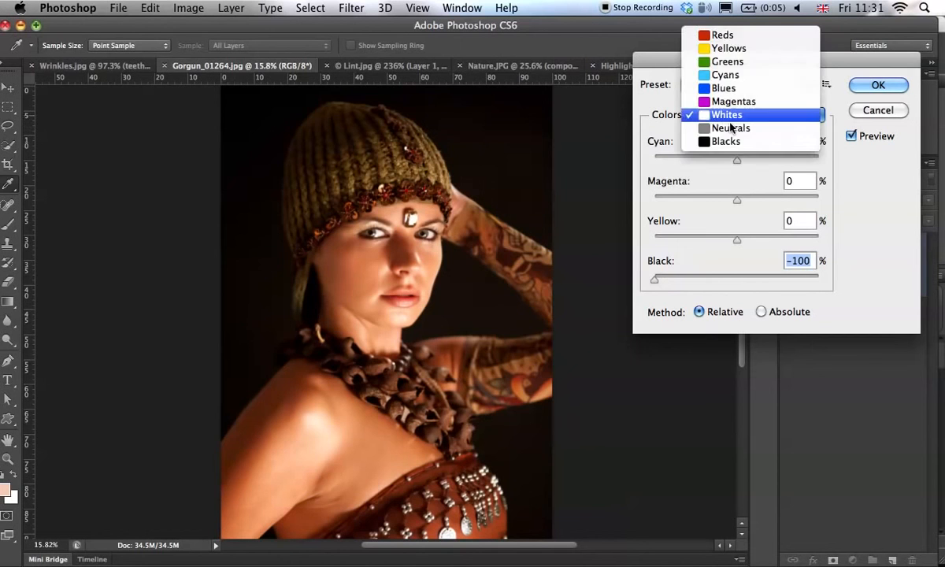
{"action": "left_click", "coordinate": [750, 142]}
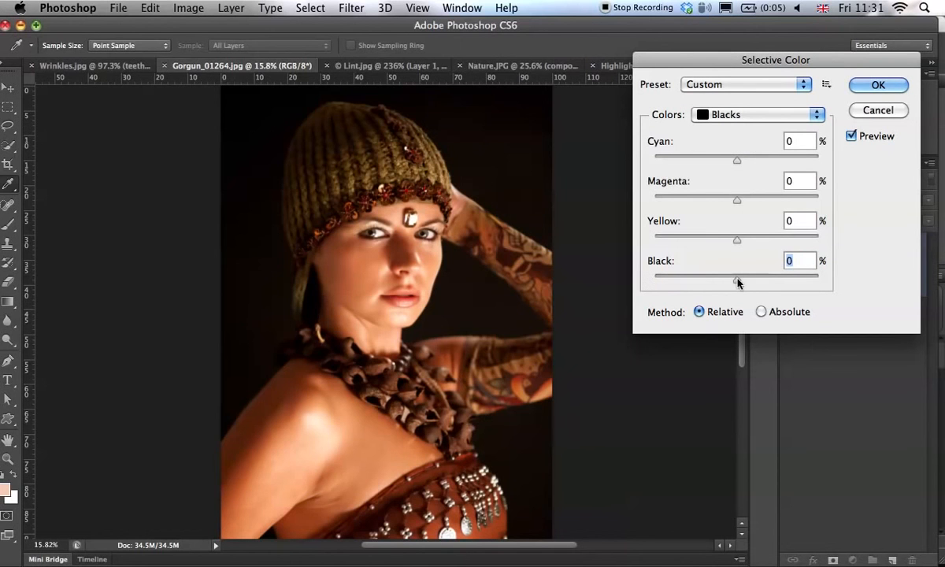
{"action": "left_click_drag", "start_coordinate": [738, 282], "coordinate": [770, 281]}
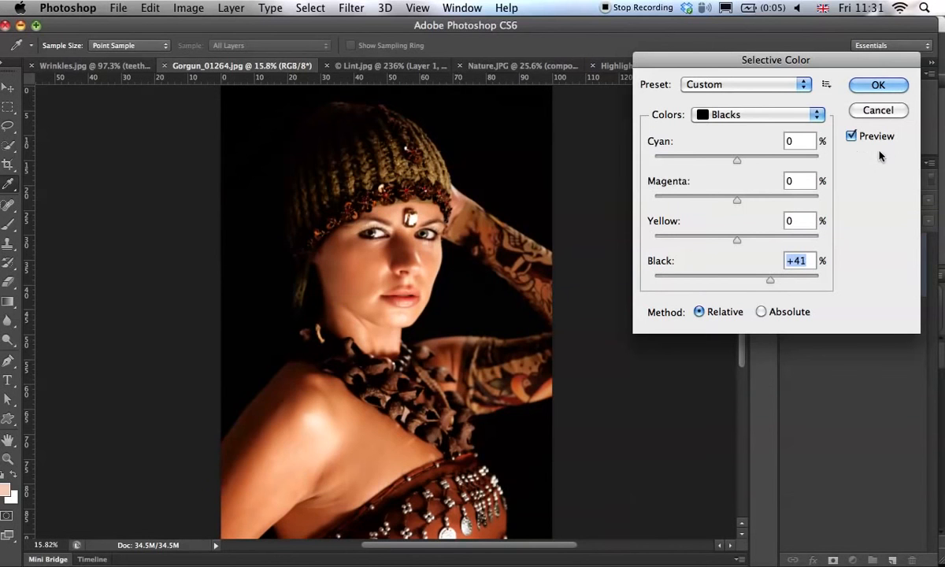
{"action": "left_click", "coordinate": [878, 139]}
{"action": "left_click", "coordinate": [854, 134]}
Fine-tune the Black amount of the Blacks to +49%
{"action": "key", "text": "Up"}
{"action": "key", "text": "Up"}
{"action": "key", "text": "Up"}
{"action": "key", "text": "Up"}
{"action": "key", "text": "Up"}
{"action": "key", "text": "Up"}
{"action": "key", "text": "Up"}
{"action": "key", "text": "Up"}
Make Neutrals the target color and set Black to -15%
{"action": "left_click", "coordinate": [737, 115]}
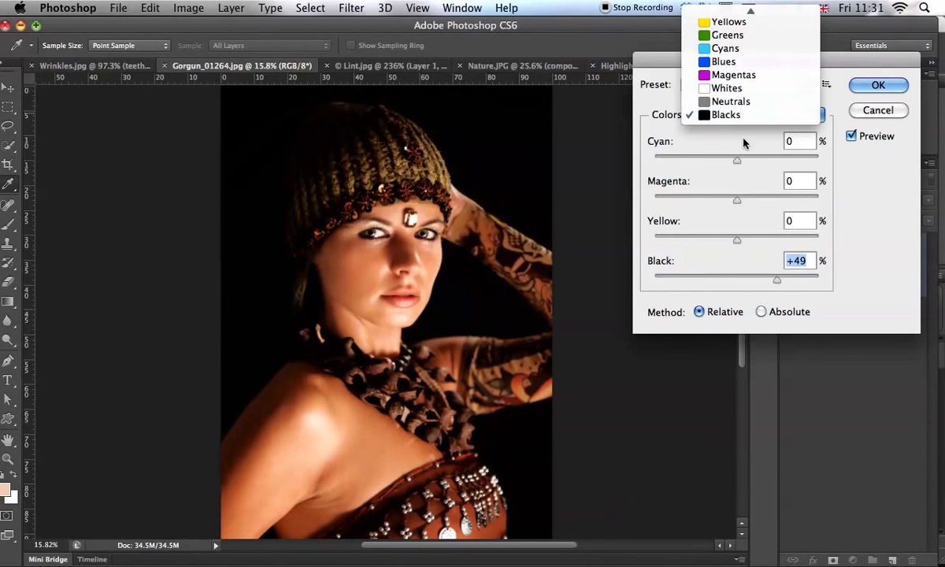
{"action": "left_click", "coordinate": [746, 96]}
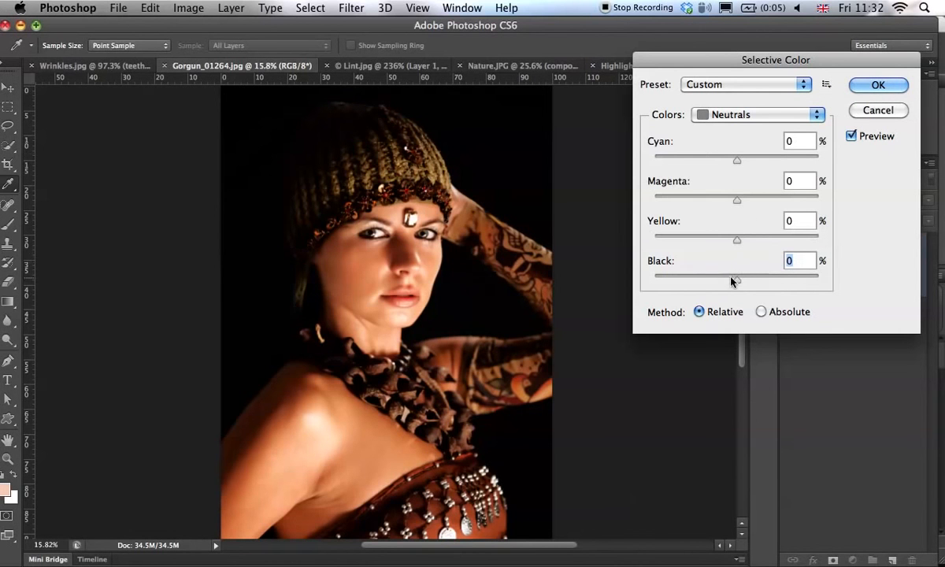
{"action": "mouse_move", "coordinate": [737, 280]}
{"action": "left_mouse_down"}
{"action": "mouse_move", "coordinate": [707, 281]}
{"action": "mouse_move", "coordinate": [753, 276]}
{"action": "mouse_move", "coordinate": [724, 277]}
{"action": "left_mouse_up"}
Compare the dark background beside the knitted hat with and without the Selective Color adjustment
{"action": "mouse_move", "coordinate": [431, 251]}
{"action": "left_mouse_down"}
{"action": "mouse_move", "coordinate": [413, 234]}
{"action": "mouse_move", "coordinate": [418, 249]}
{"action": "left_mouse_up"}
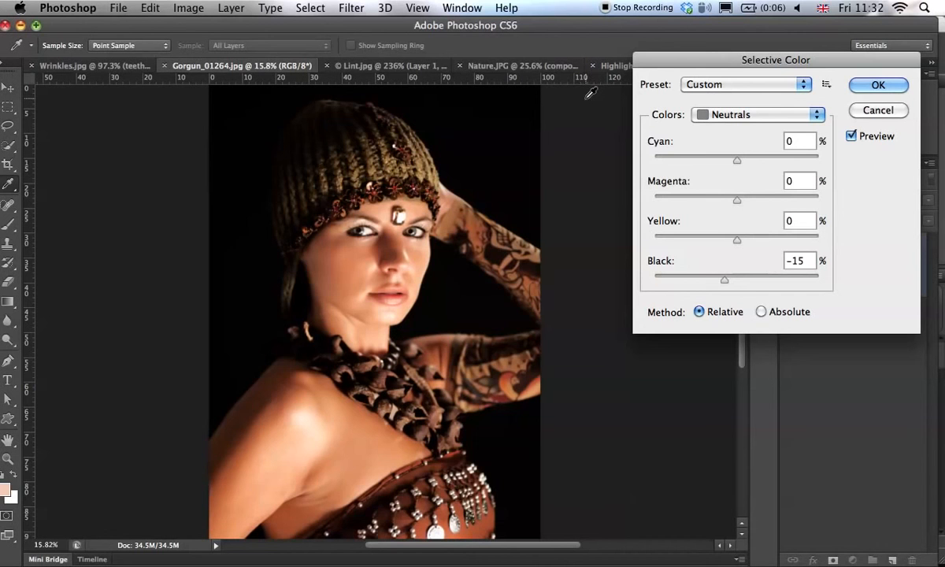
{"action": "left_click", "coordinate": [853, 135]}
{"action": "left_click_drag", "start_coordinate": [470, 151], "coordinate": [560, 153]}
{"action": "left_click_drag", "start_coordinate": [466, 157], "coordinate": [426, 262]}
{"action": "left_click_drag", "start_coordinate": [447, 178], "coordinate": [480, 176]}
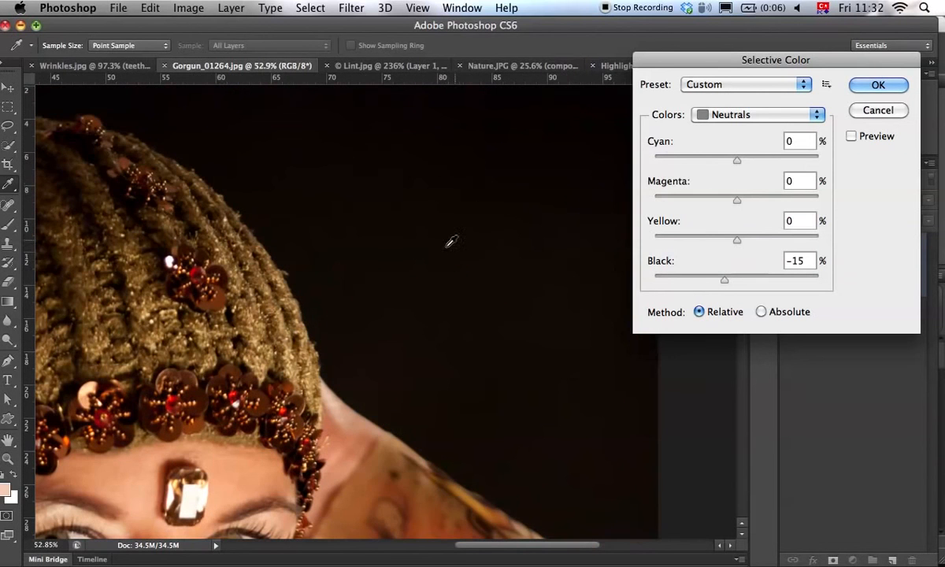
{"action": "left_click", "coordinate": [857, 138]}
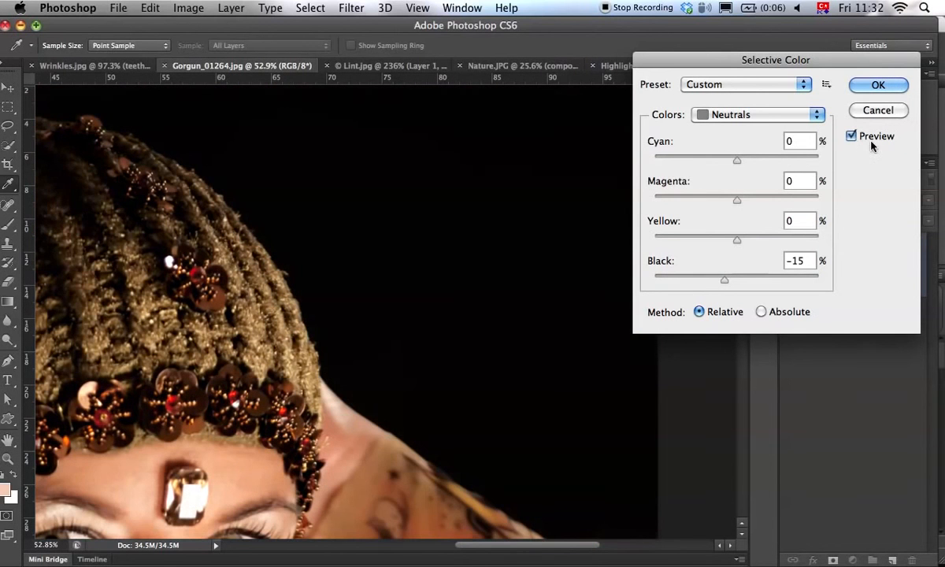
{"action": "left_click", "coordinate": [851, 137]}
{"action": "left_click", "coordinate": [852, 138]}
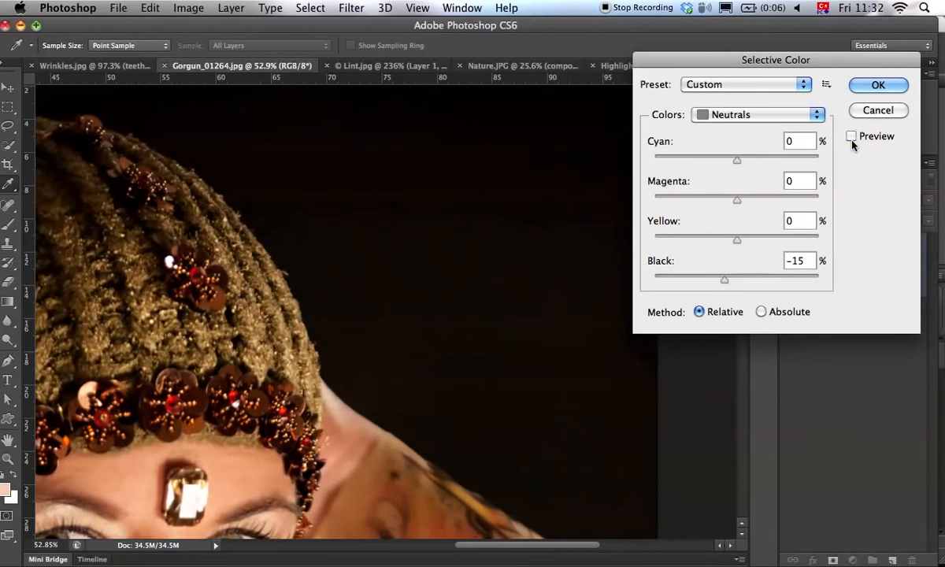
{"action": "left_click", "coordinate": [852, 139]}
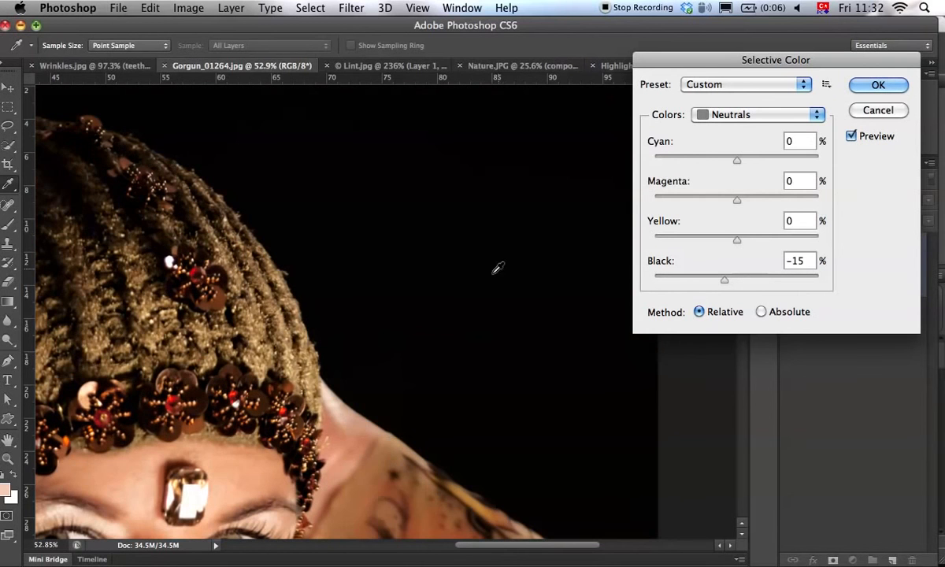
Inspect the hat and face up close, and compare the whole portrait before and after the adjustment
{"action": "key", "text": "super+0"}
{"action": "left_click_drag", "start_coordinate": [339, 337], "coordinate": [406, 321]}
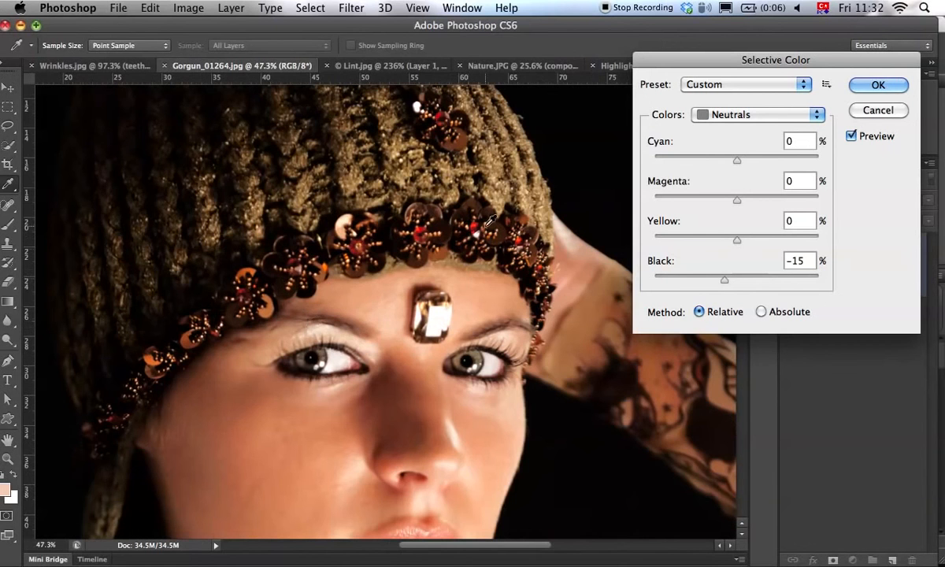
{"action": "key", "text": "super+0"}
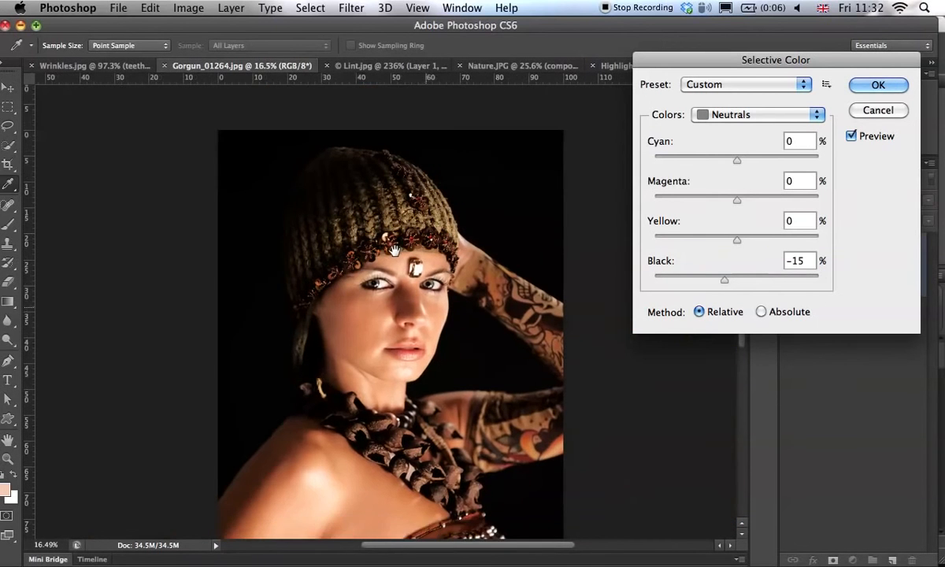
{"action": "left_click", "coordinate": [874, 137]}
{"action": "left_click", "coordinate": [875, 137]}
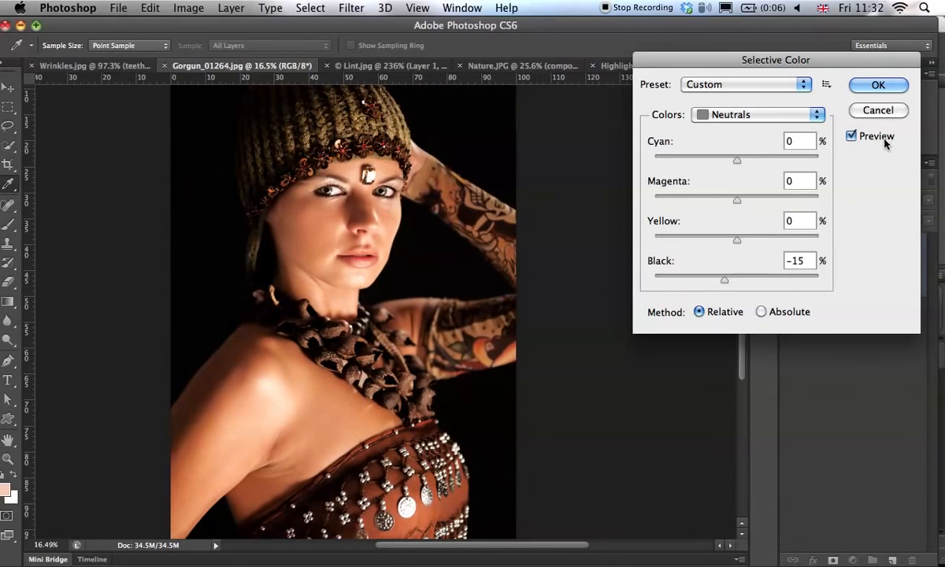